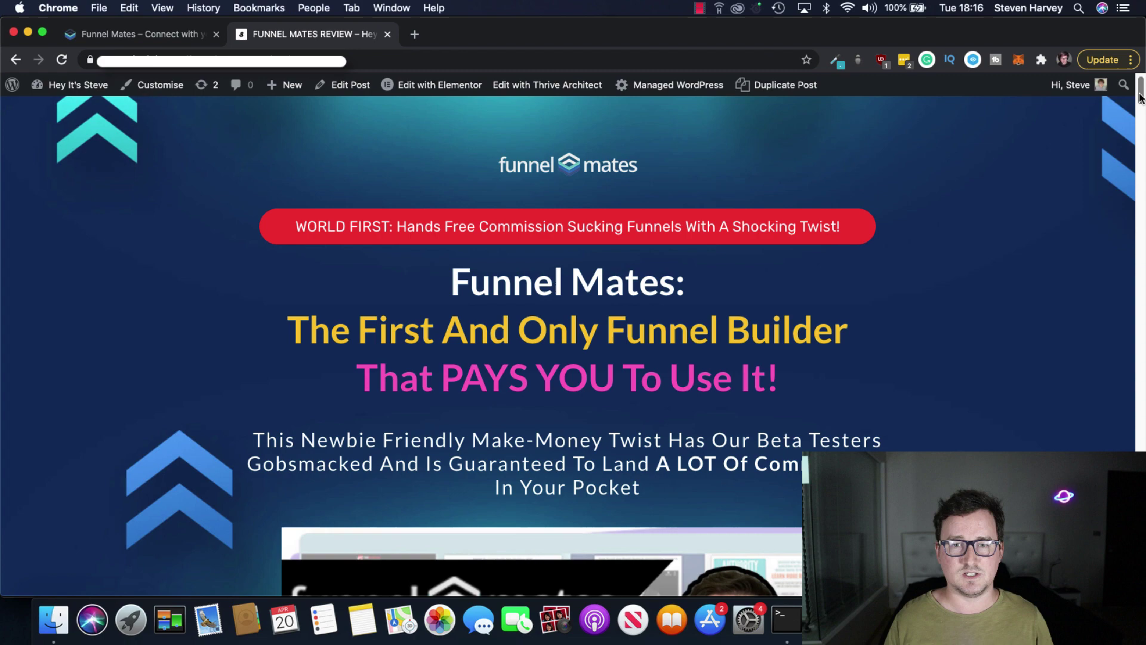
# Scroll the review page past the review image and free extras to the 'FunnelMates Is The FIRST EVER' section
pyautogui.moveTo(1140, 97); pyautogui.dragTo(1140, 106)
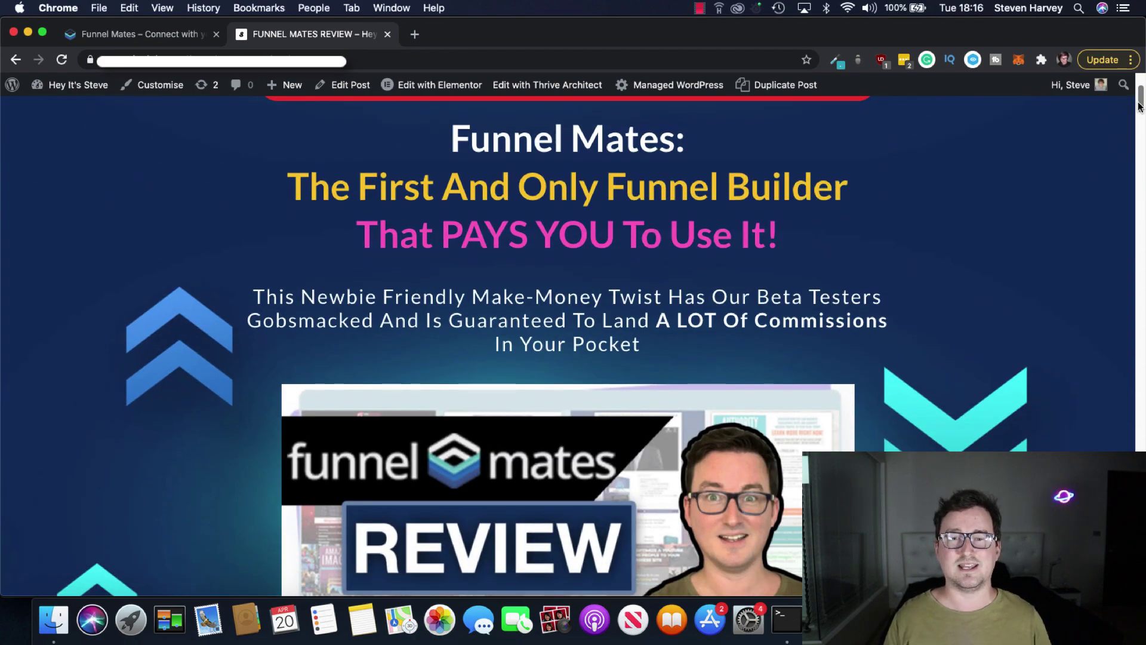
pyautogui.moveTo(1140, 106); pyautogui.dragTo(1141, 98)
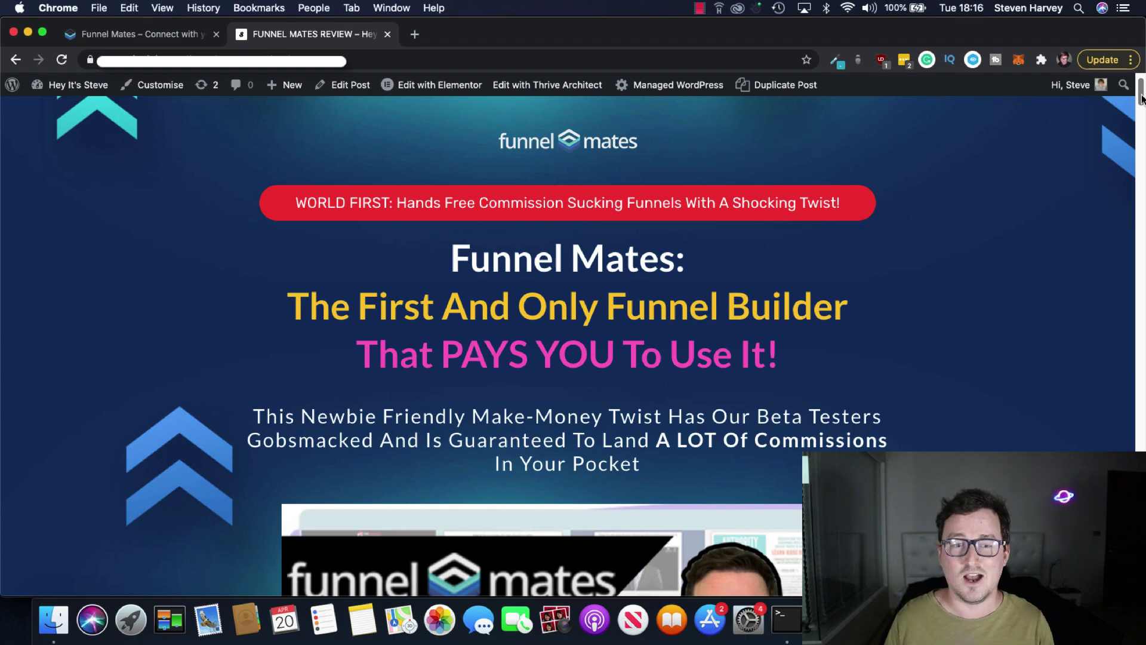
pyautogui.moveTo(1141, 99); pyautogui.dragTo(1141, 134)
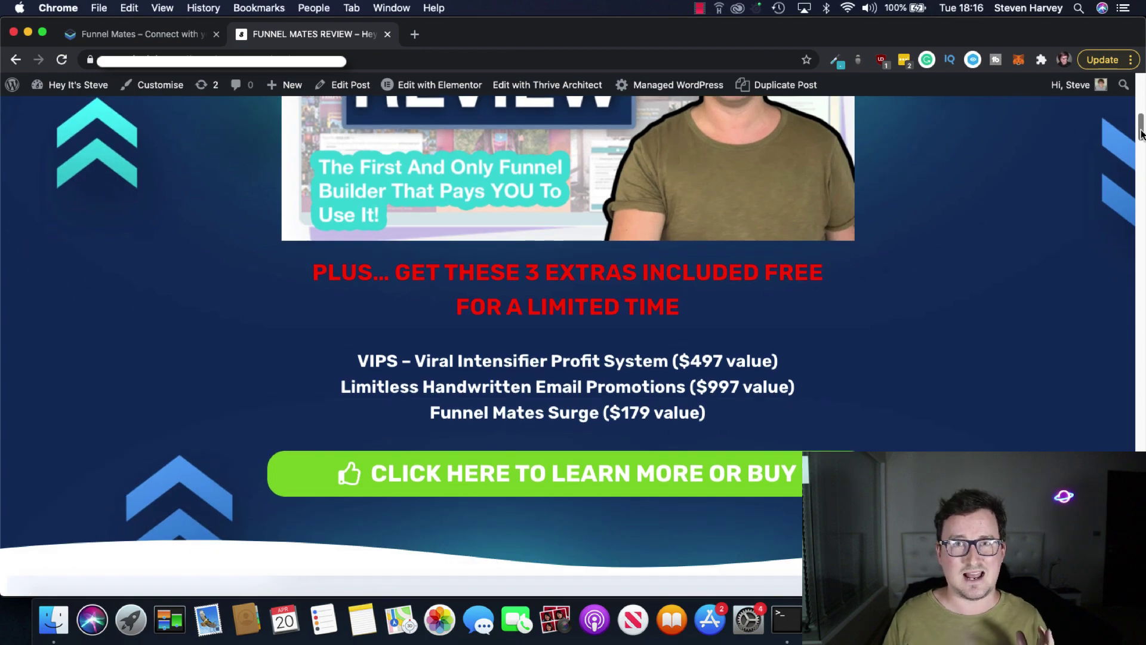
pyautogui.moveTo(1141, 134); pyautogui.dragTo(1103, 226)
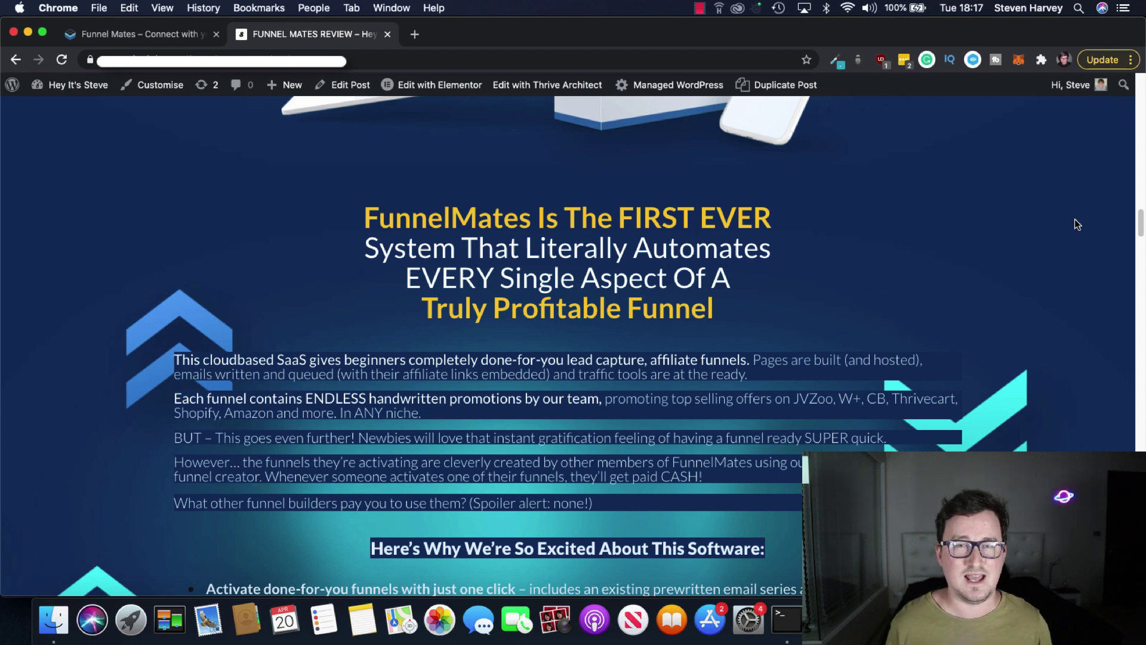
# Skim the feature bullet list, then return to the 'Get Paid Using' and 'Get Paid By FunnelMates' cards
pyautogui.scroll(-2, 1060, 299)
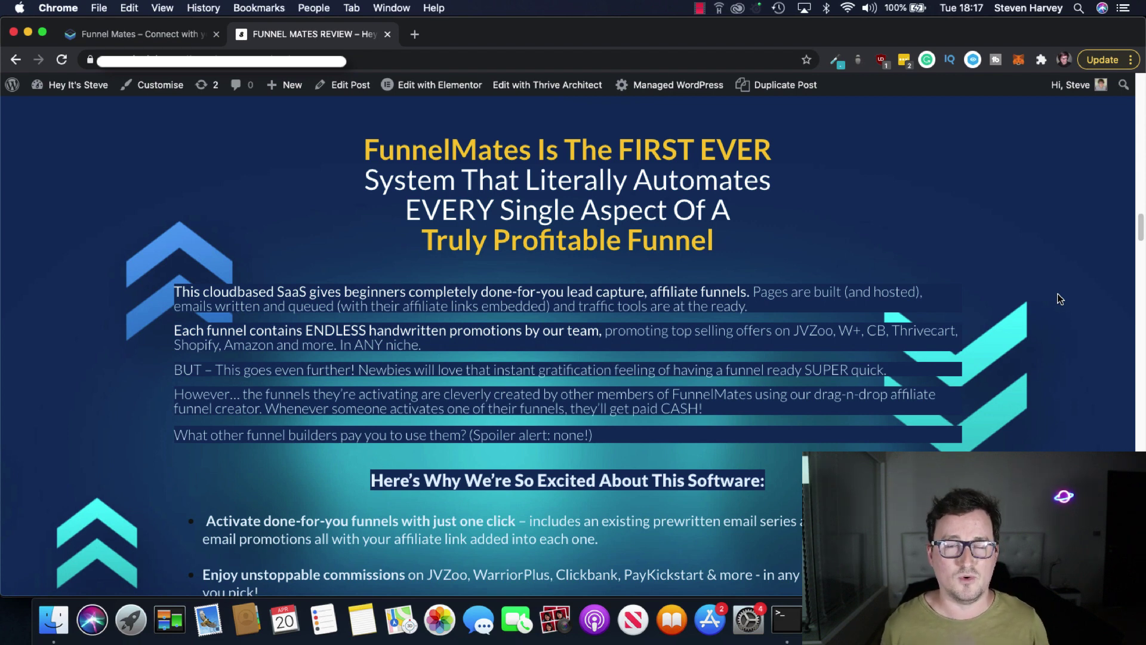
pyautogui.scroll(-5, 1068, 366)
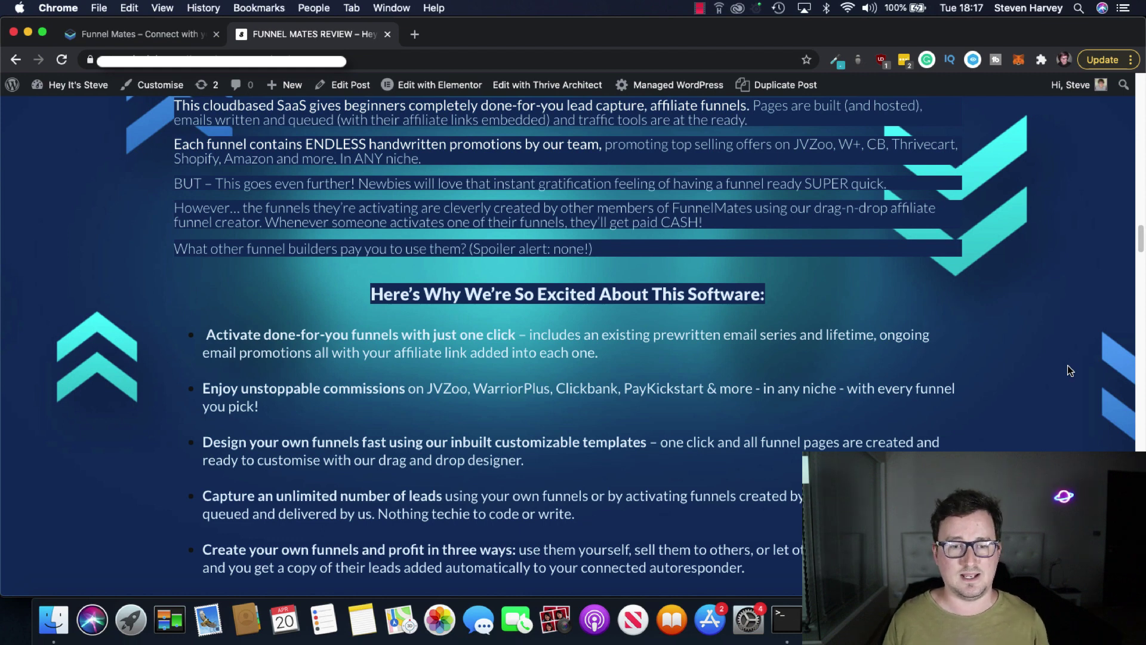
pyautogui.scroll(-3, 1068, 366)
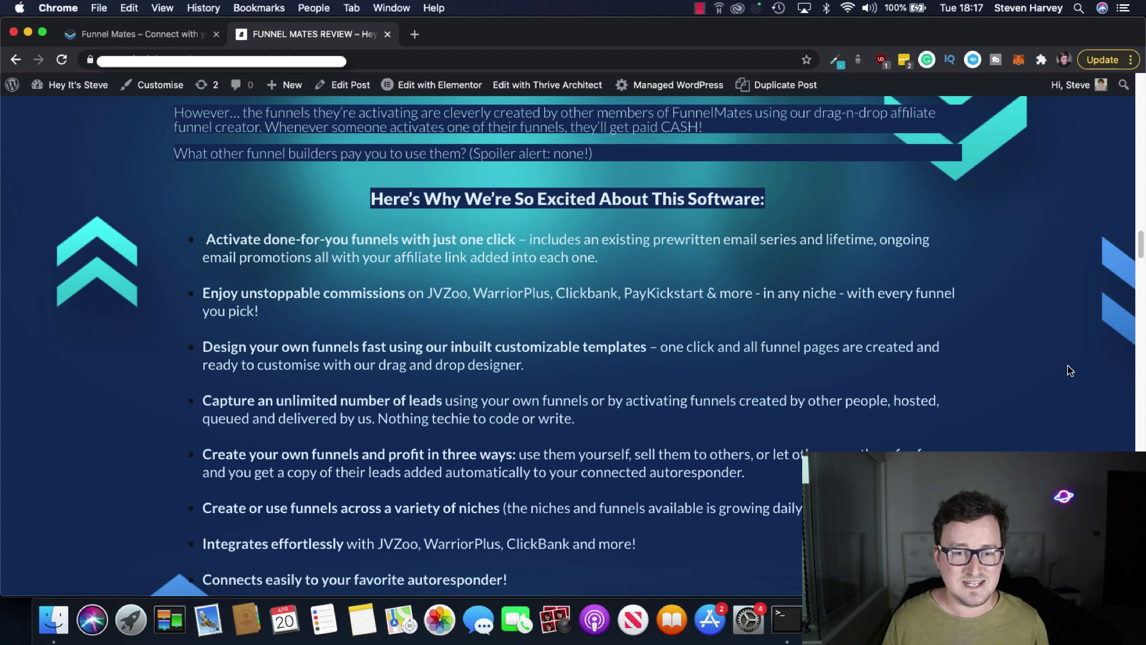
pyautogui.scroll(-3, 1070, 370)
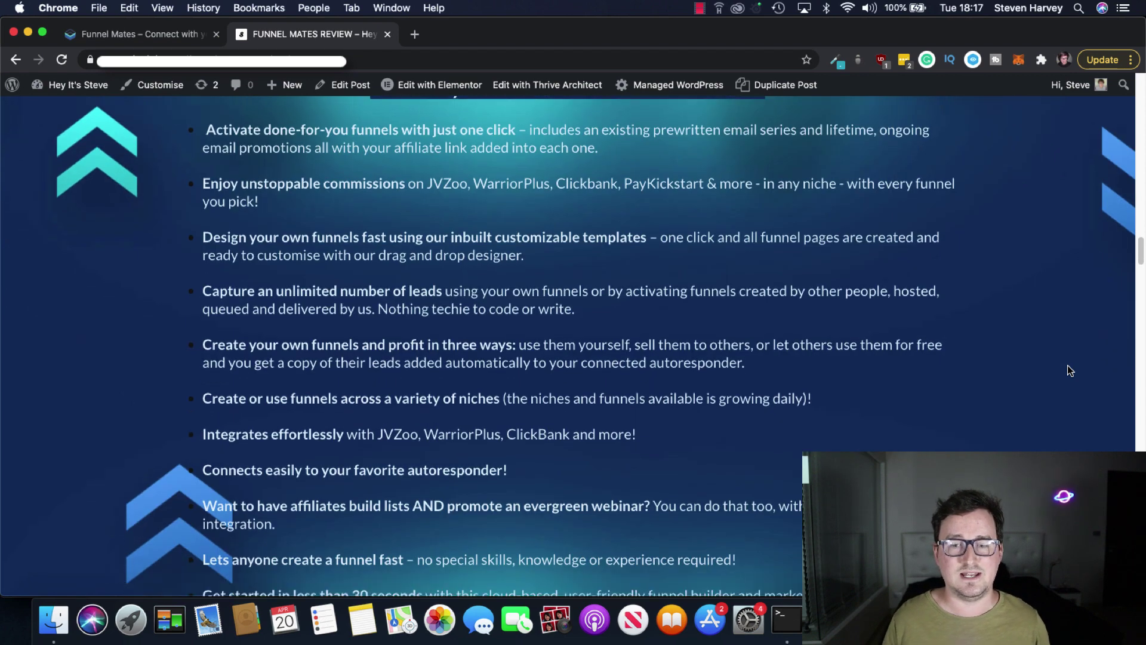
pyautogui.scroll(-3, 1069, 370)
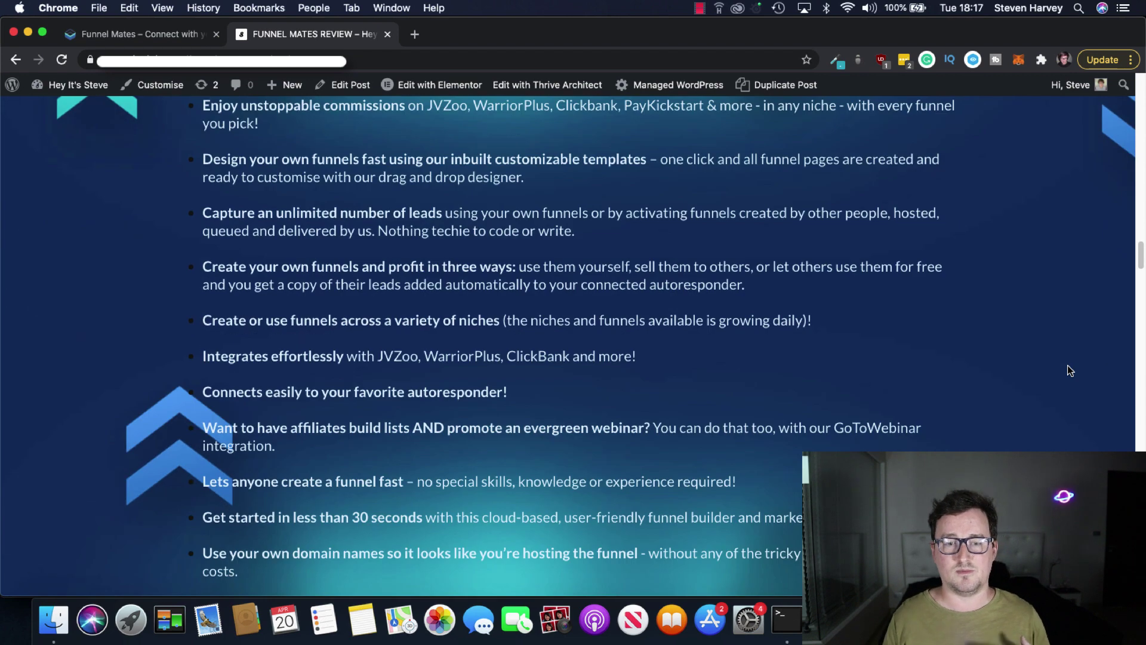
pyautogui.scroll(-1, 1068, 370)
pyautogui.scroll(8, 1067, 370)
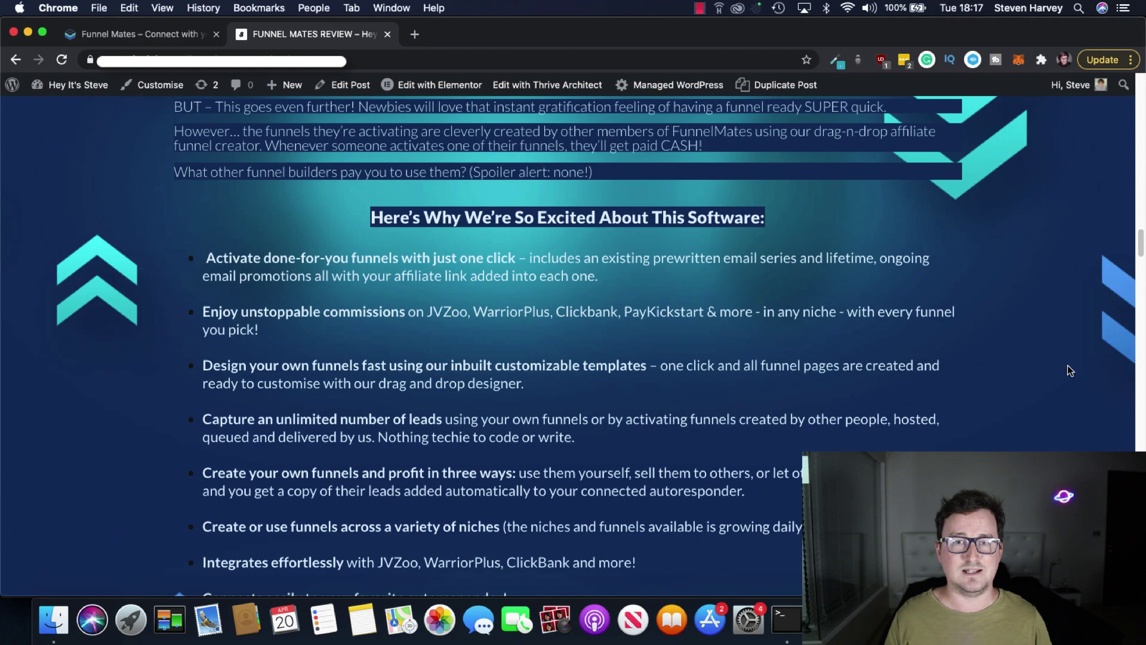
pyautogui.scroll(20, 1069, 370)
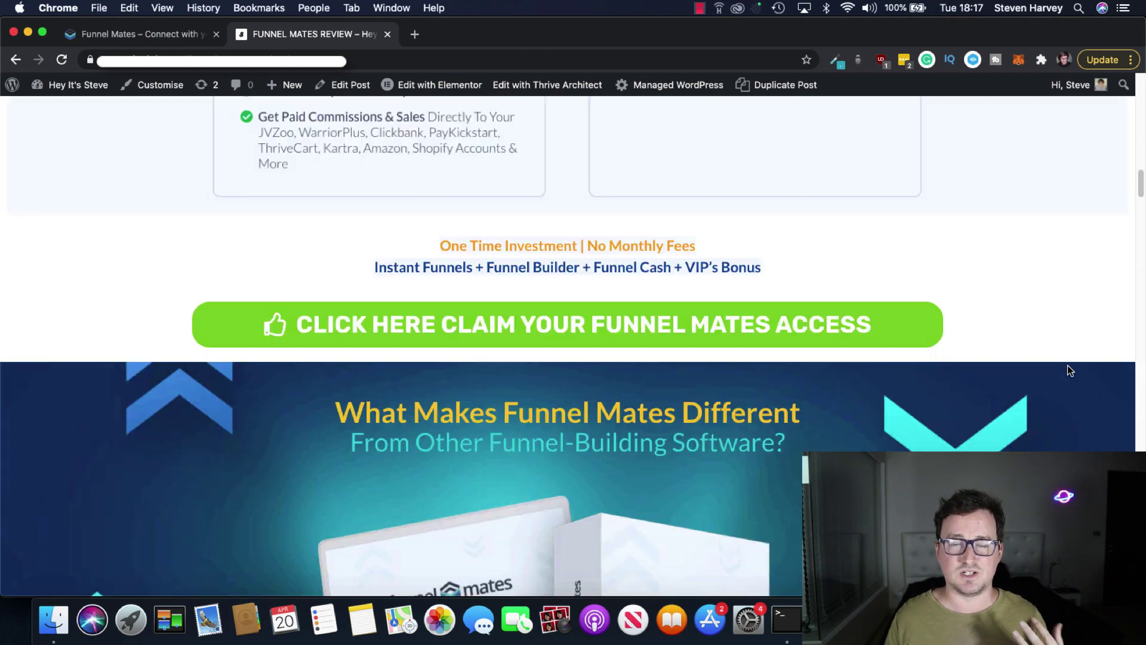
pyautogui.scroll(5, 1068, 370)
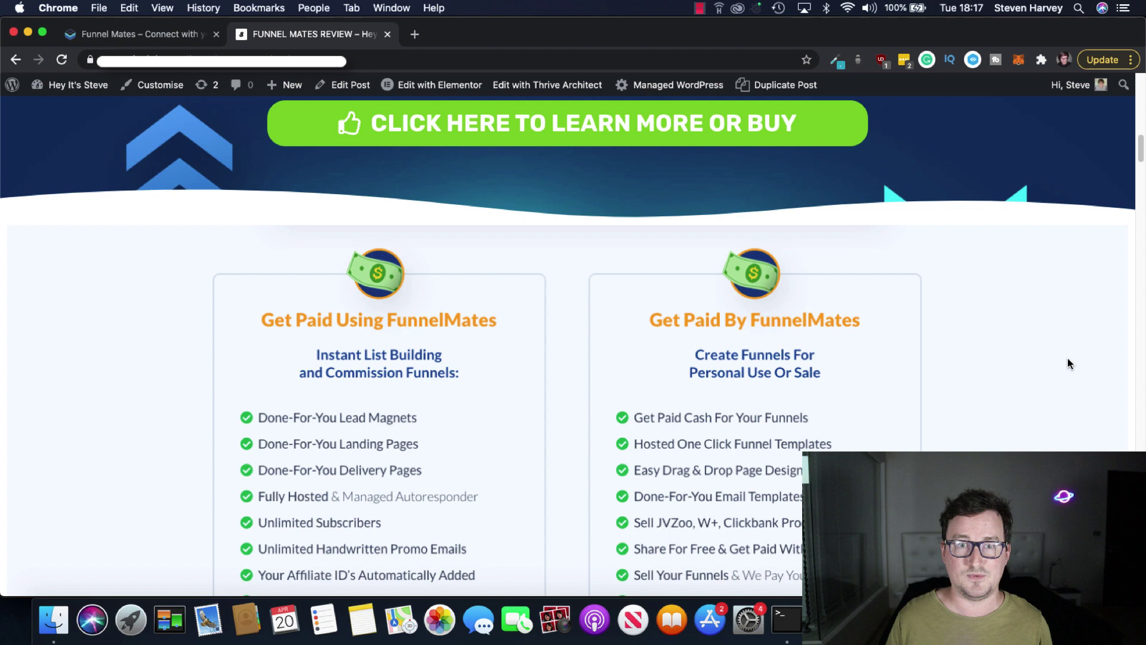
# Switch to the Funnel Mates dashboard tab and glance over the welcome panel
pyautogui.click(168, 39)
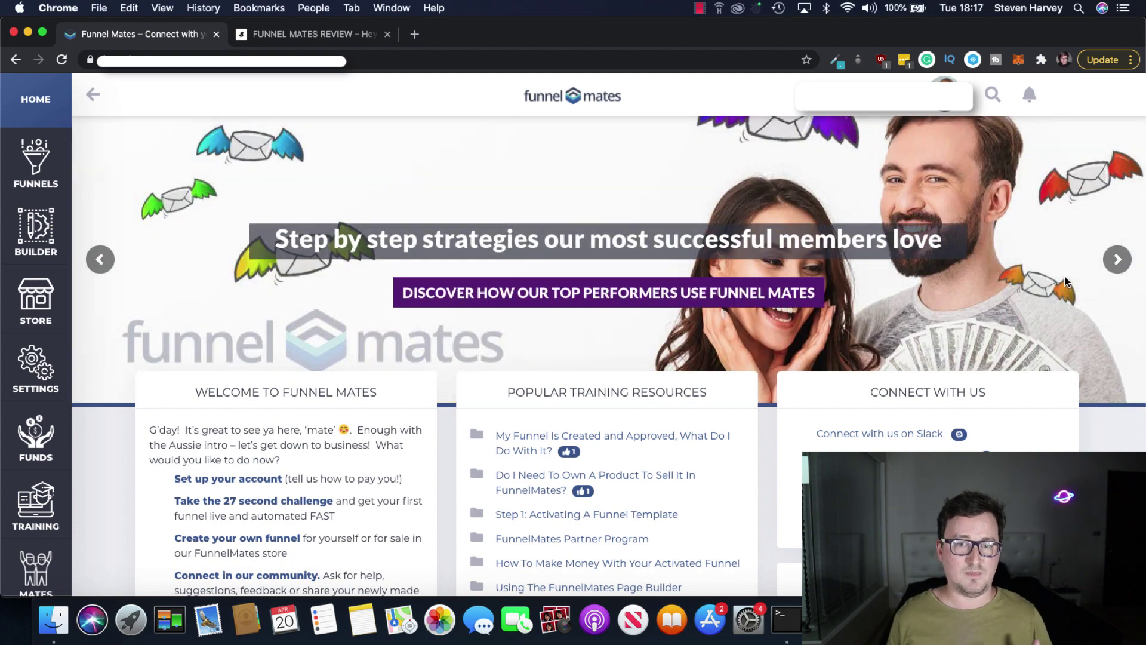
pyautogui.scroll(-5, 1092, 297)
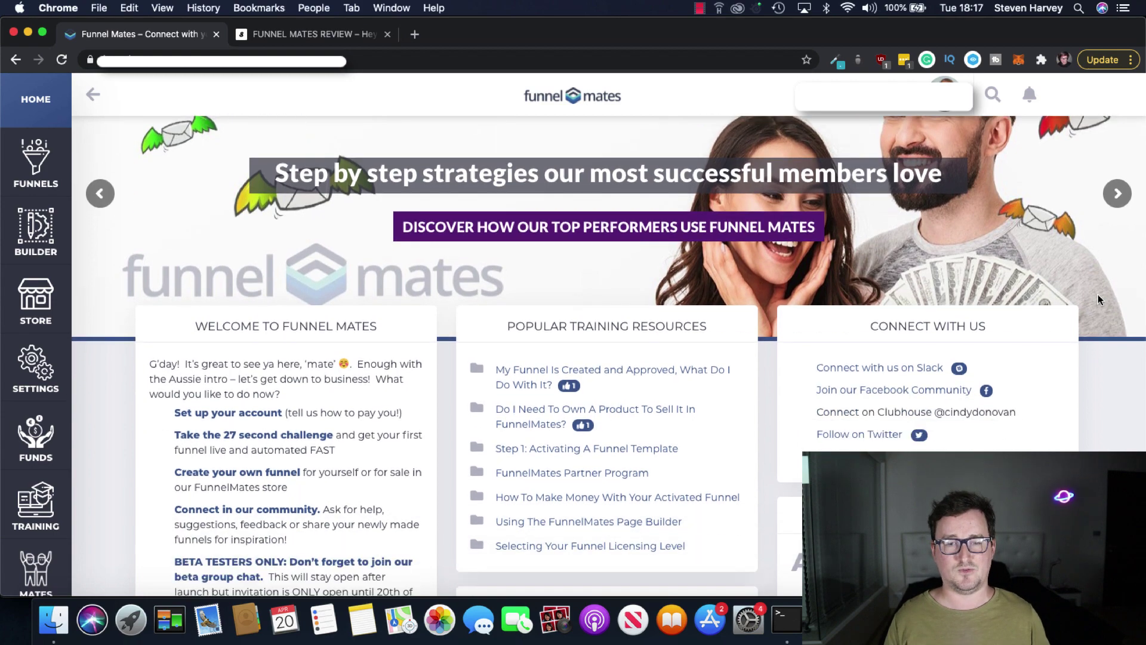
pyautogui.scroll(-10, 1104, 285)
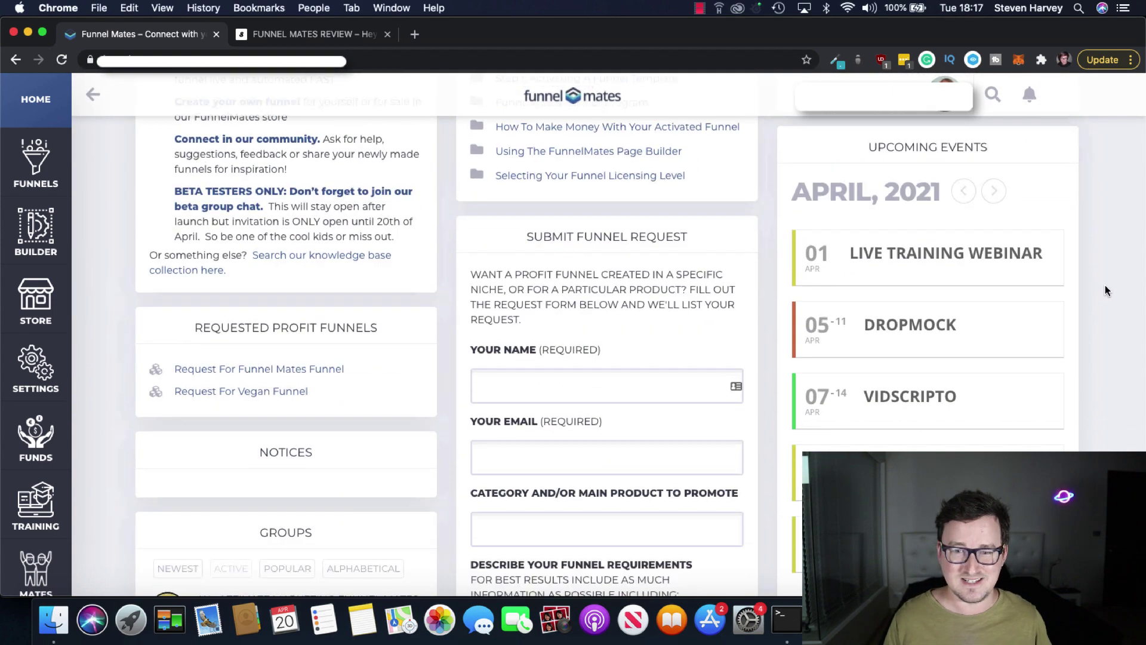
pyautogui.scroll(10, 1104, 286)
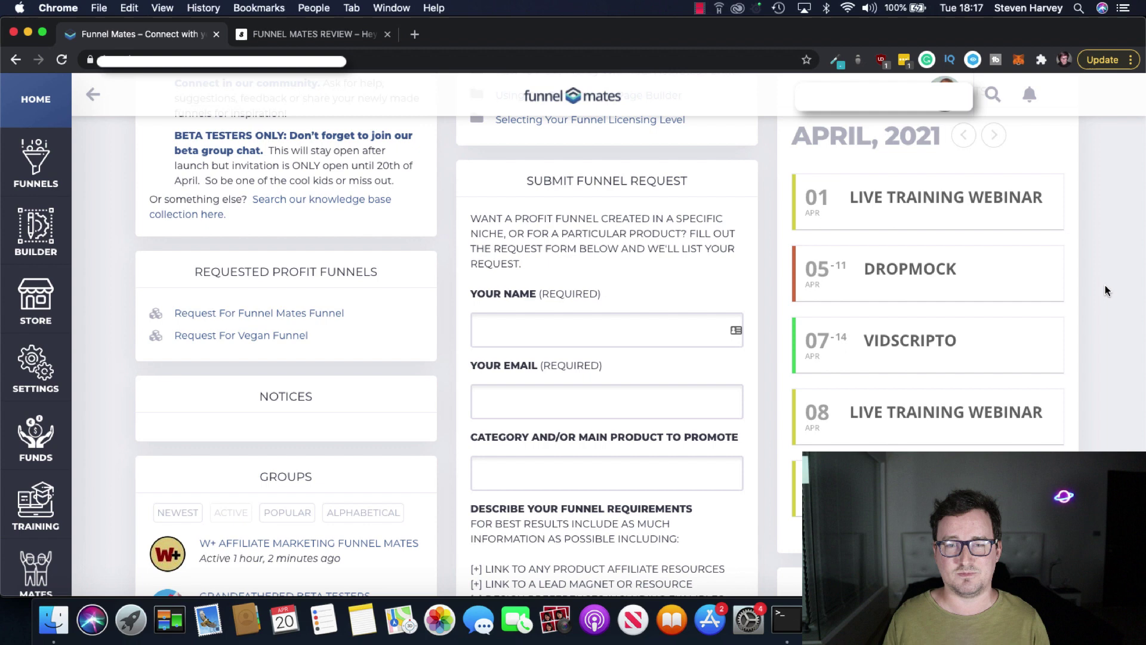
pyautogui.scroll(3, 1105, 290)
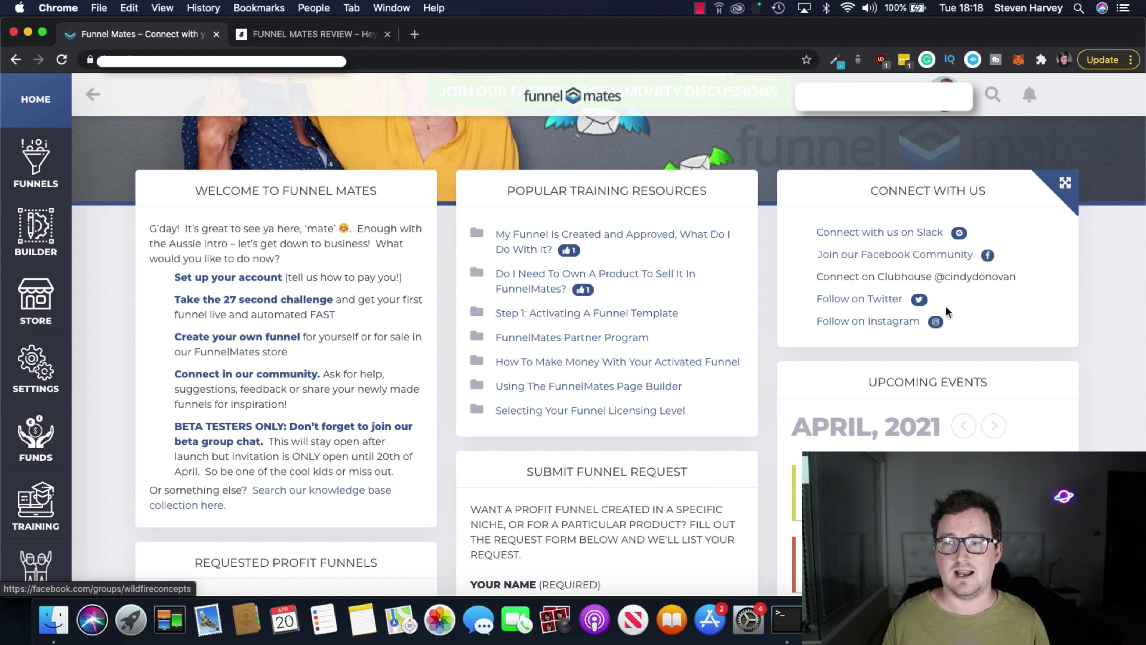
# Browse the popular training resources and connect-with-us panels, ending back at the dashboard top
pyautogui.scroll(-3, 1098, 299)
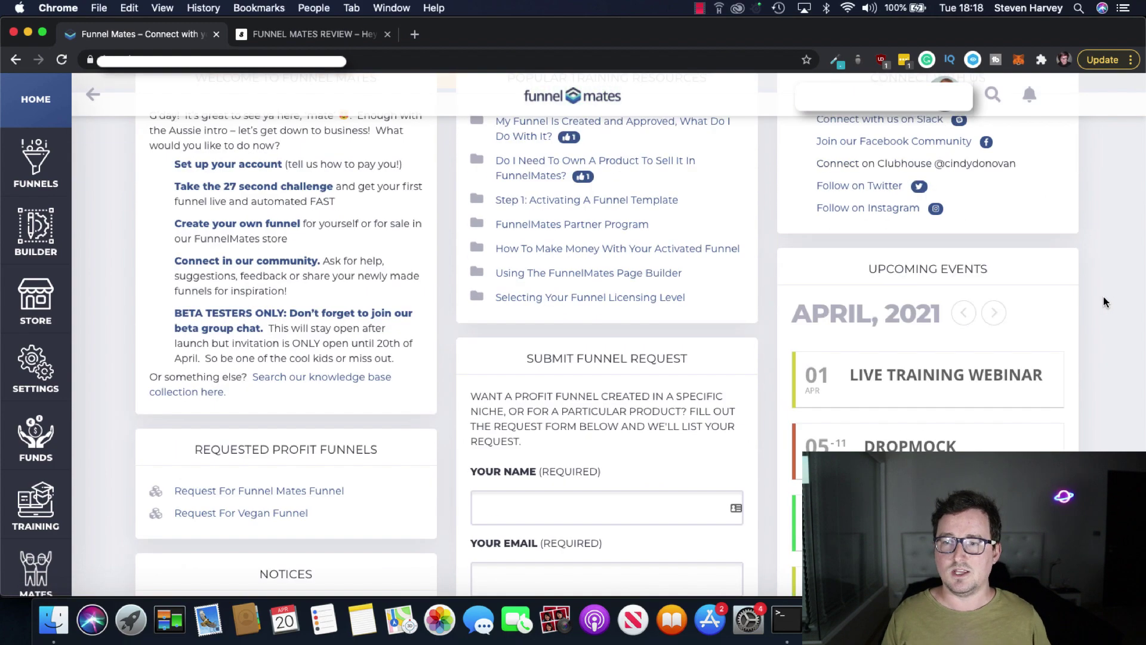
pyautogui.scroll(-2, 1037, 259)
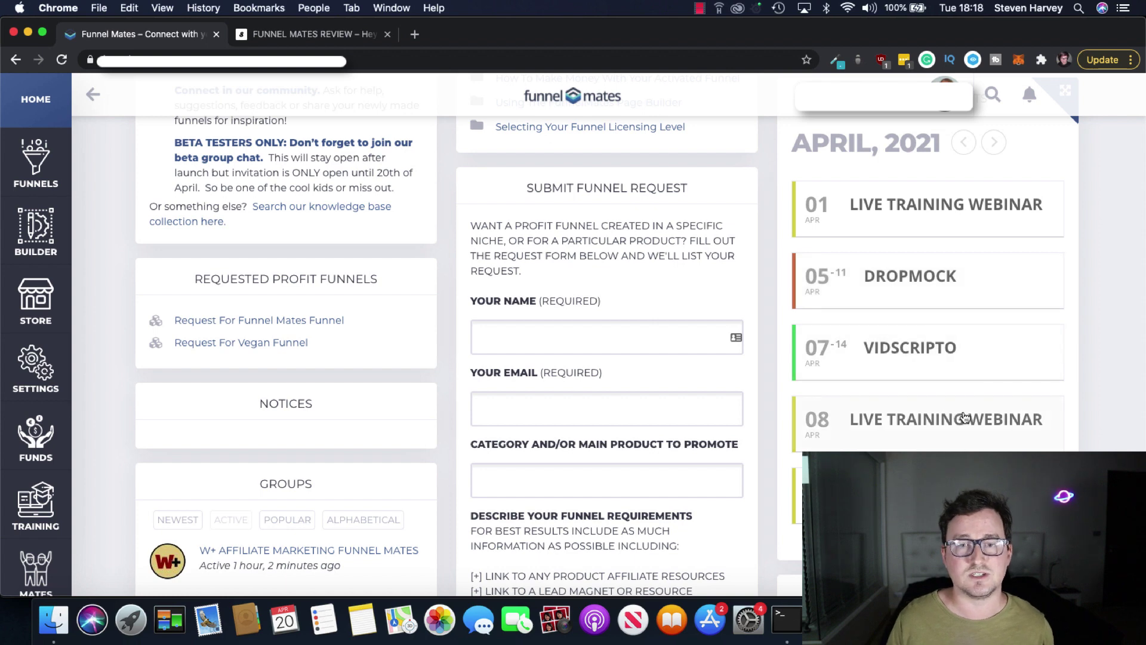
pyautogui.scroll(-1, 896, 346)
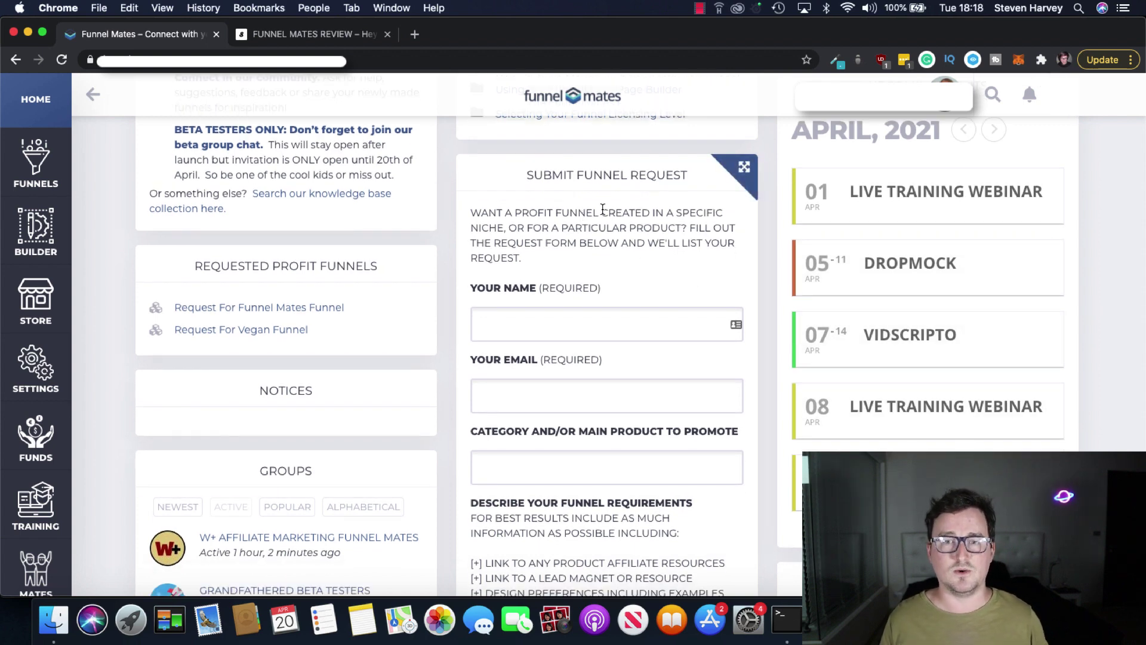
pyautogui.scroll(-5, 603, 208)
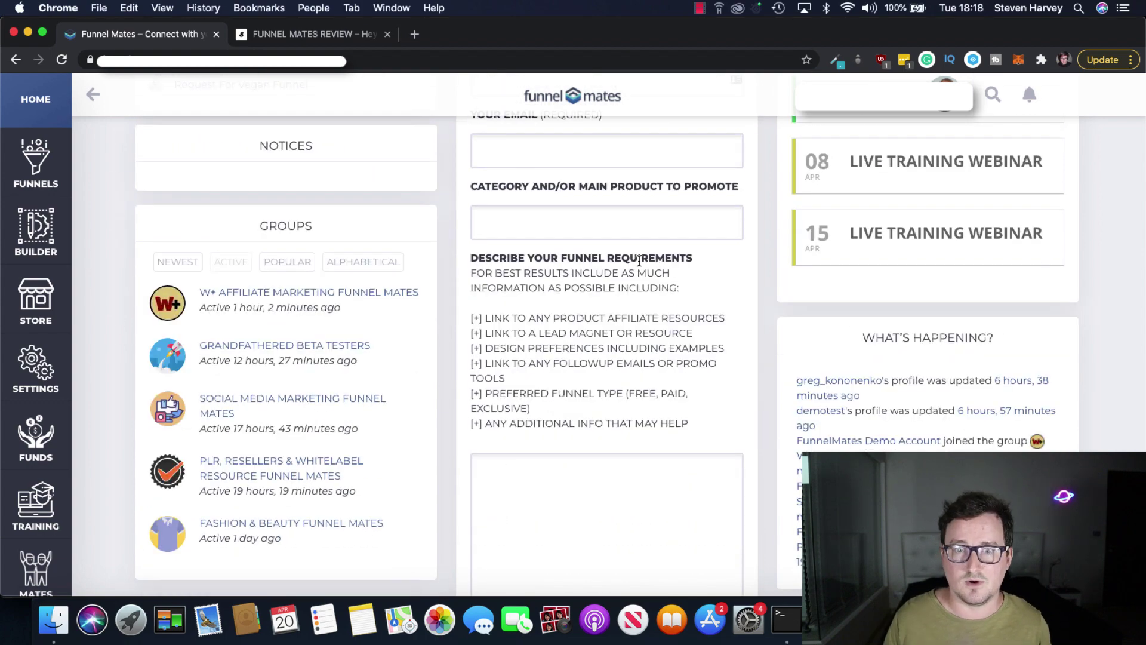
pyautogui.scroll(-4, 639, 261)
pyautogui.scroll(6, 639, 258)
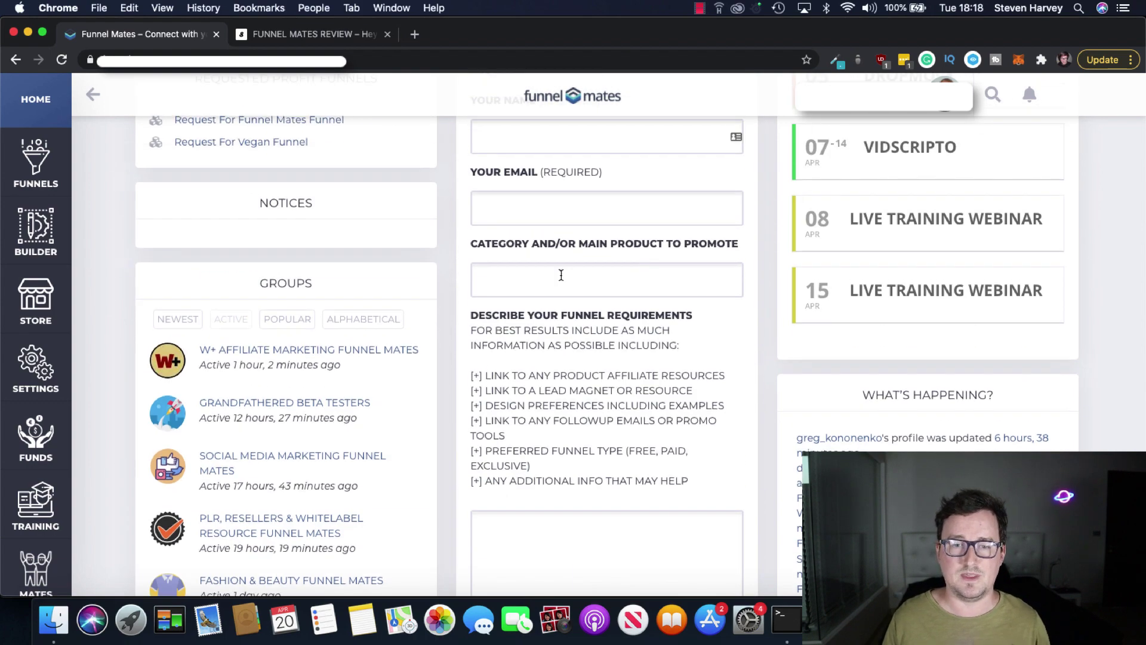
pyautogui.scroll(2, 680, 275)
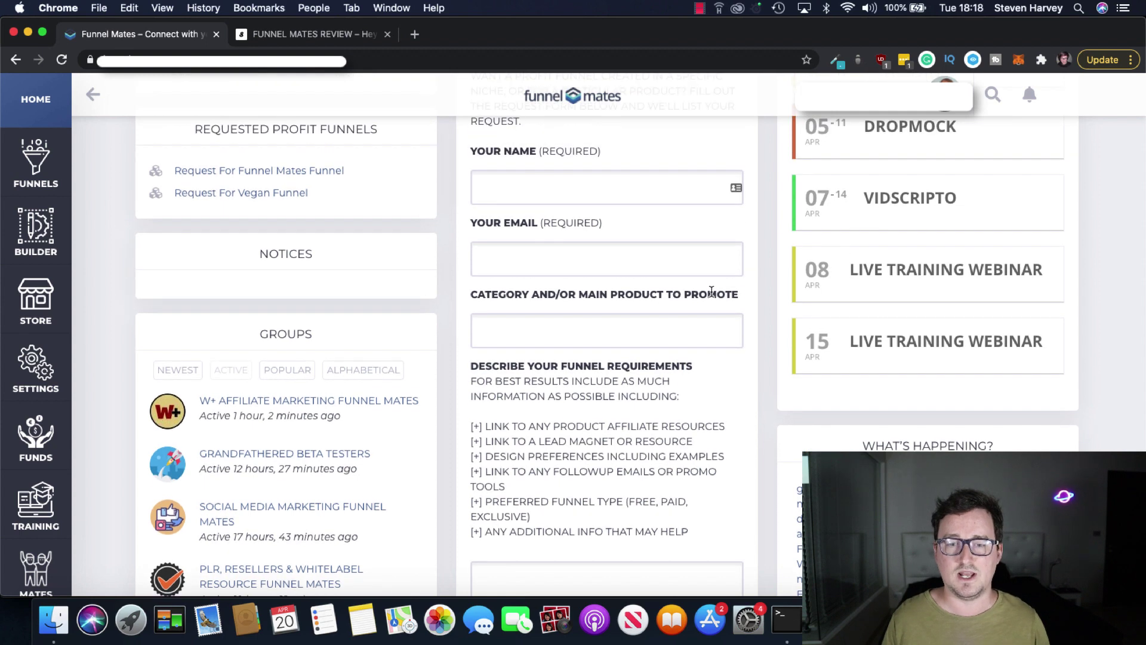
pyautogui.scroll(1, 717, 292)
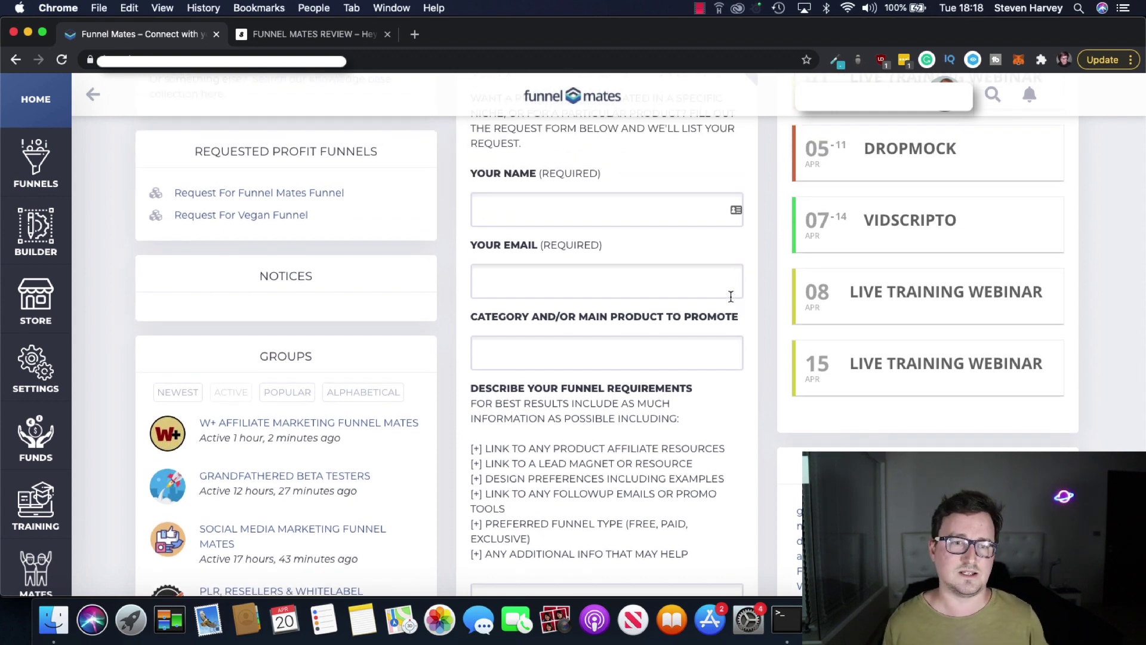
pyautogui.scroll(-4, 328, 262)
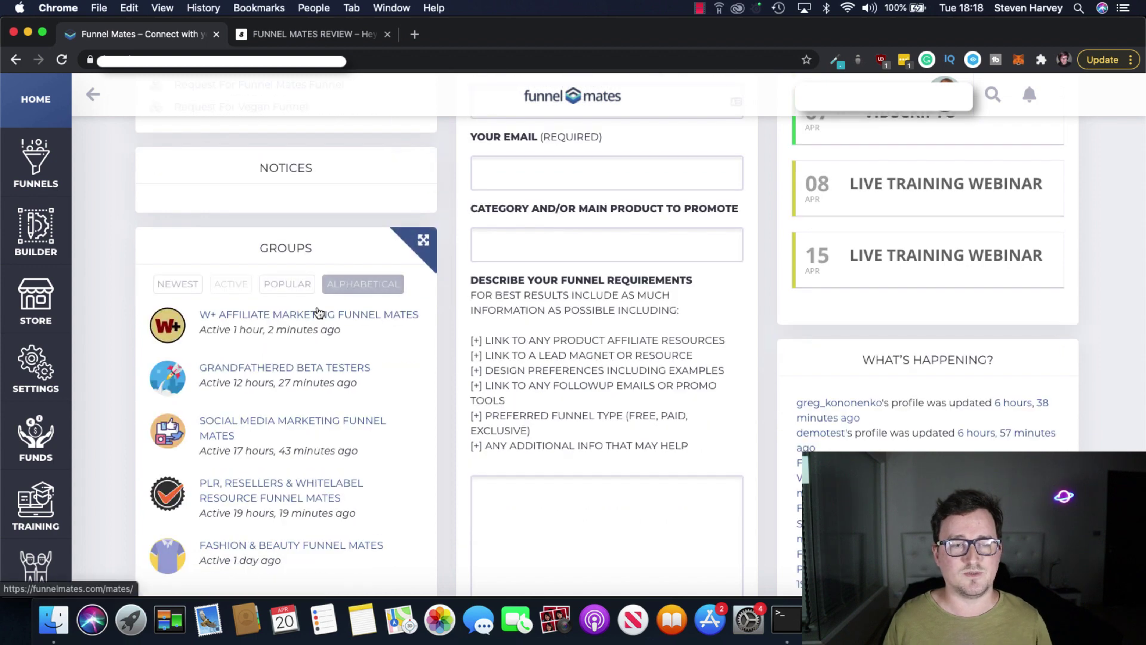
pyautogui.scroll(-5, 307, 358)
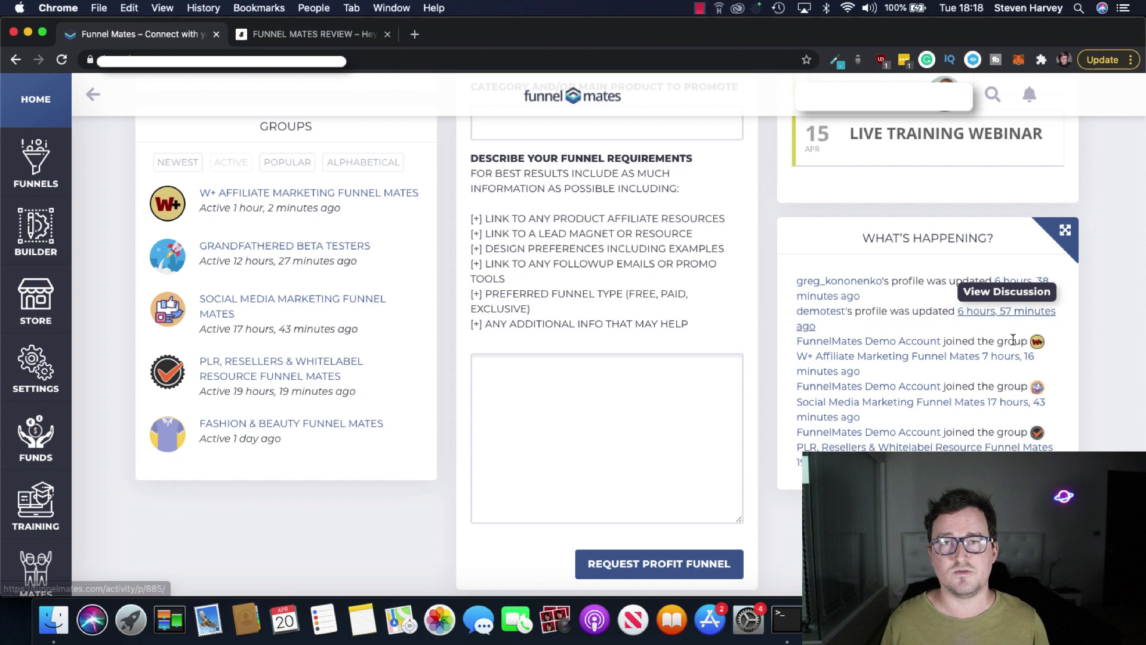
pyautogui.scroll(16, 1113, 380)
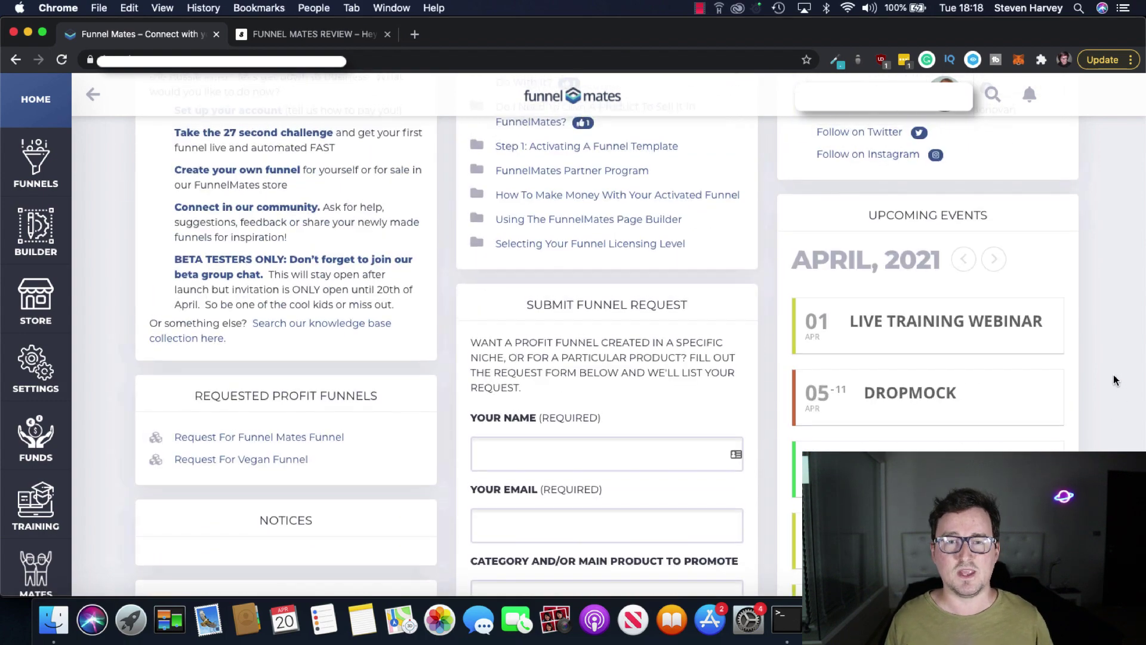
pyautogui.scroll(12, 1111, 373)
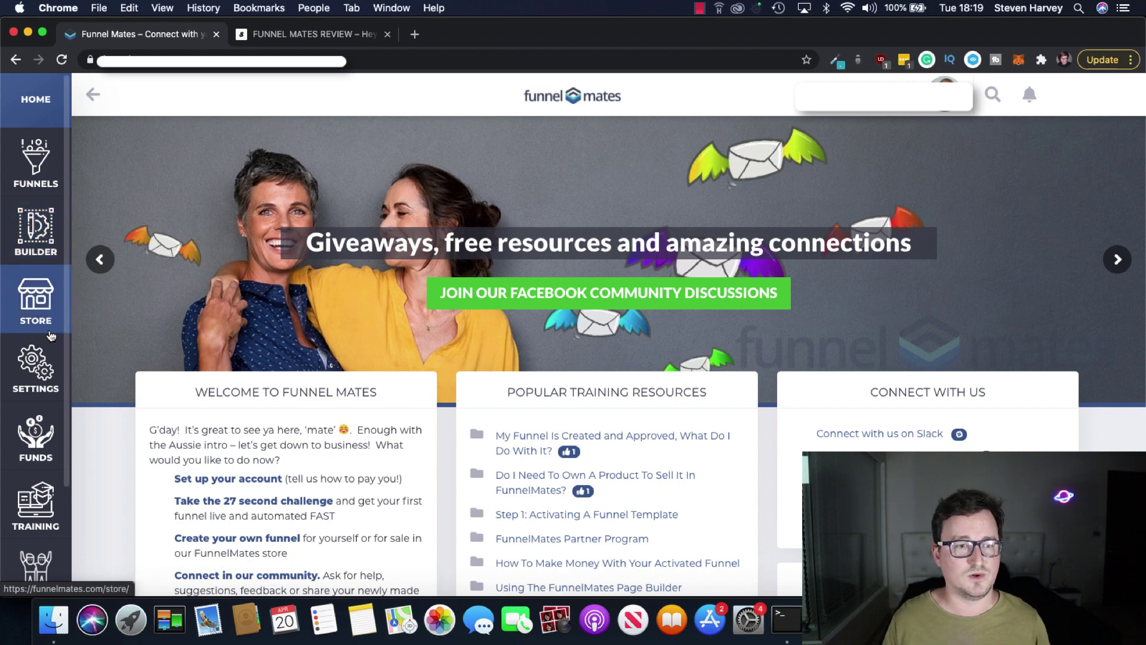
pyautogui.scroll(-5, 42, 358)
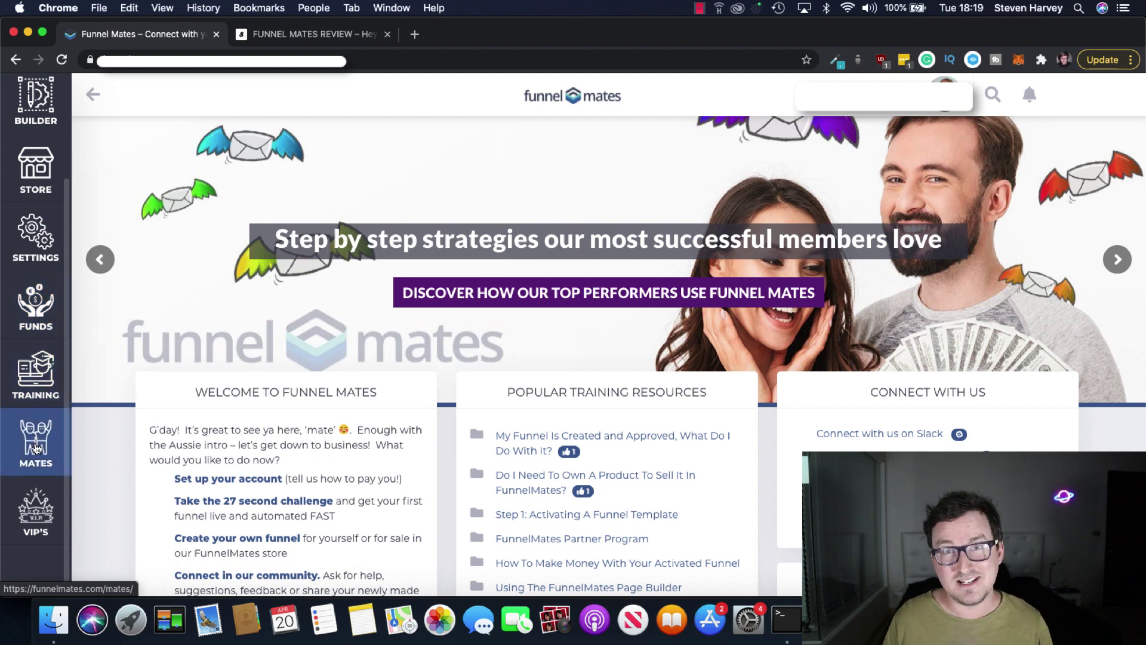
pyautogui.scroll(3, 48, 411)
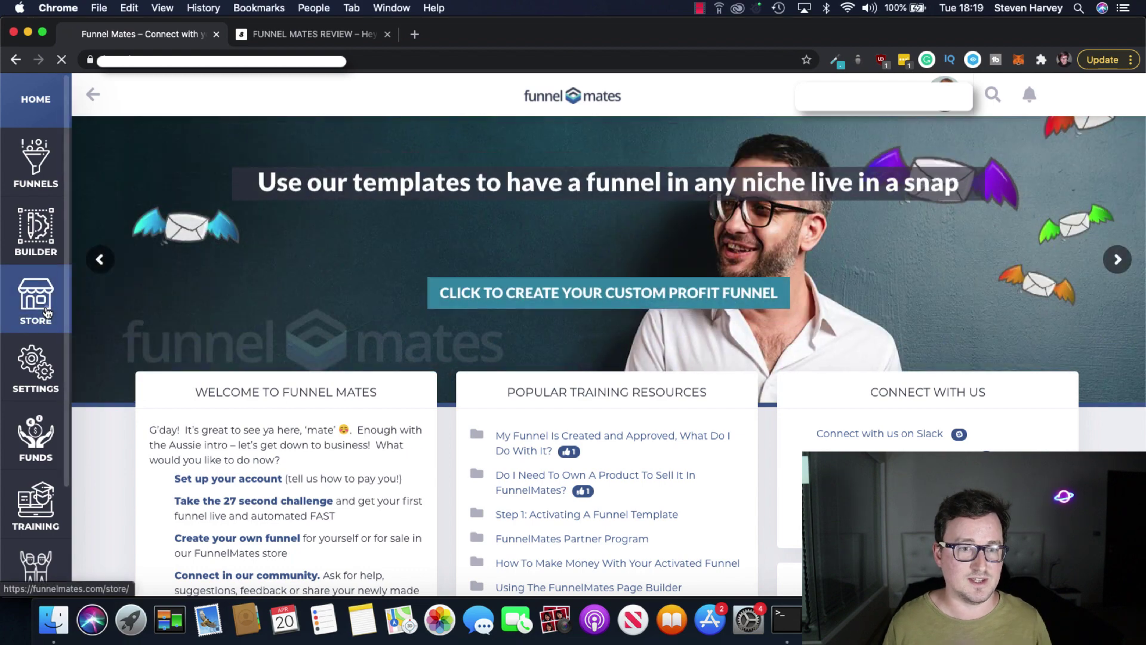
pyautogui.click(388, 311)
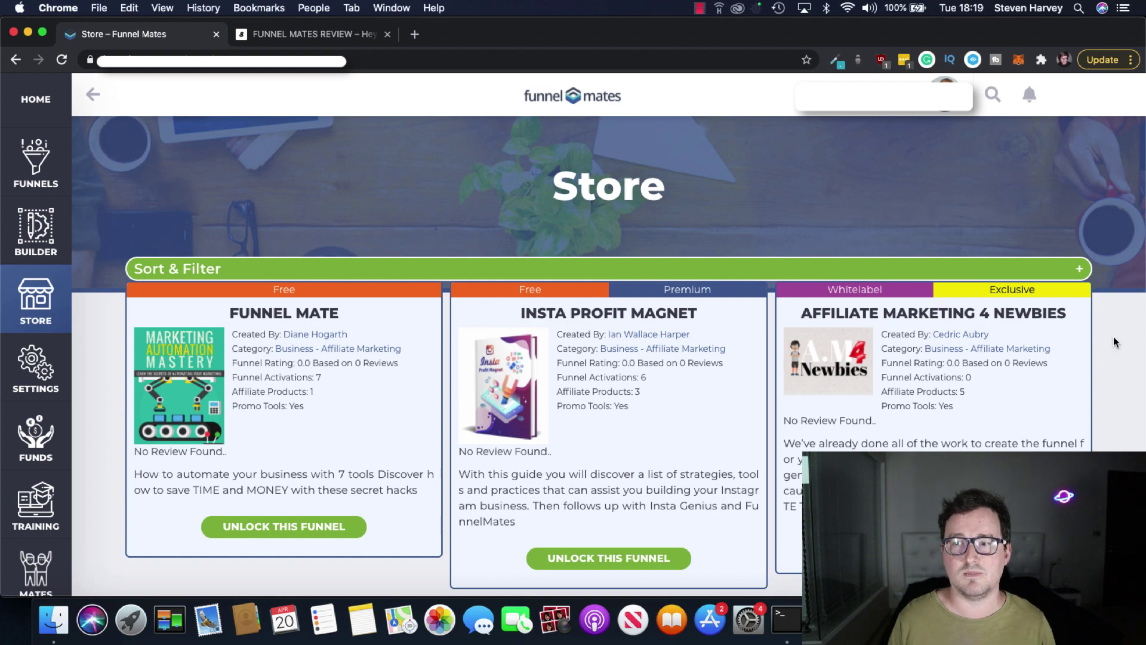
pyautogui.scroll(-2, 1133, 345)
pyautogui.scroll(-5, 1134, 345)
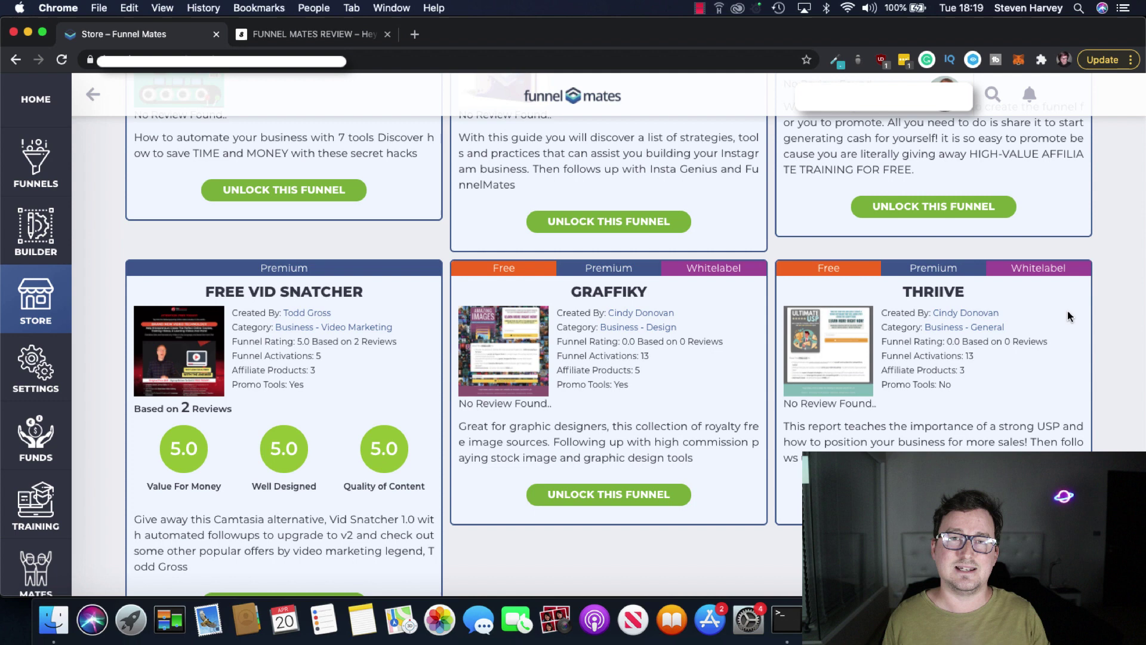
pyautogui.scroll(-1, 1083, 309)
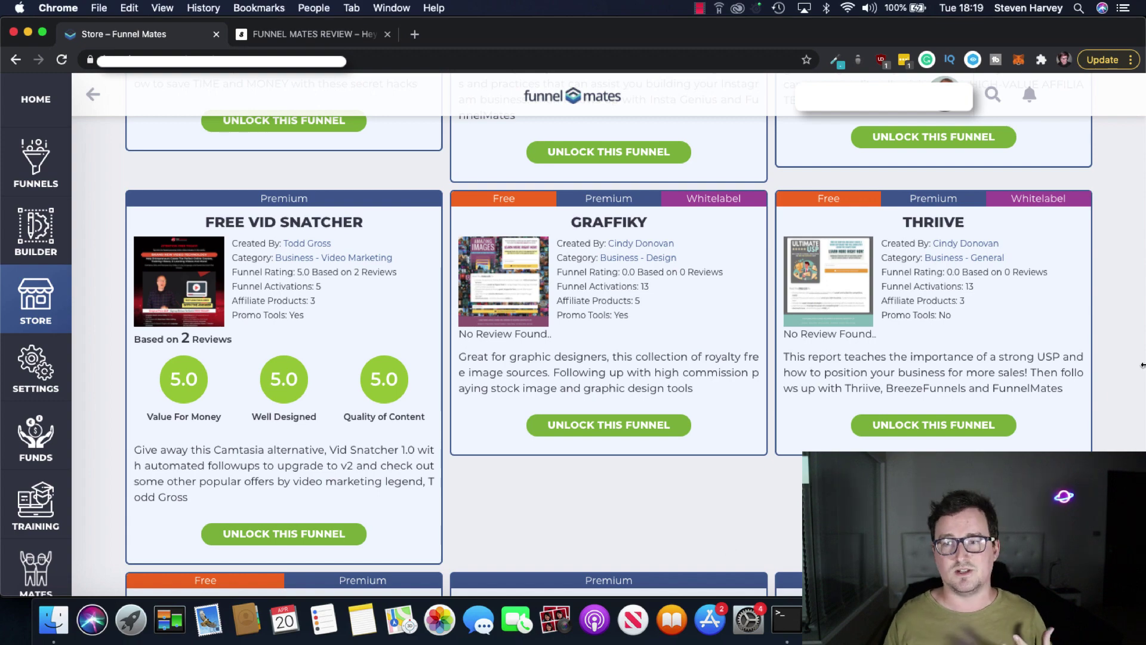
pyautogui.scroll(-5, 1129, 374)
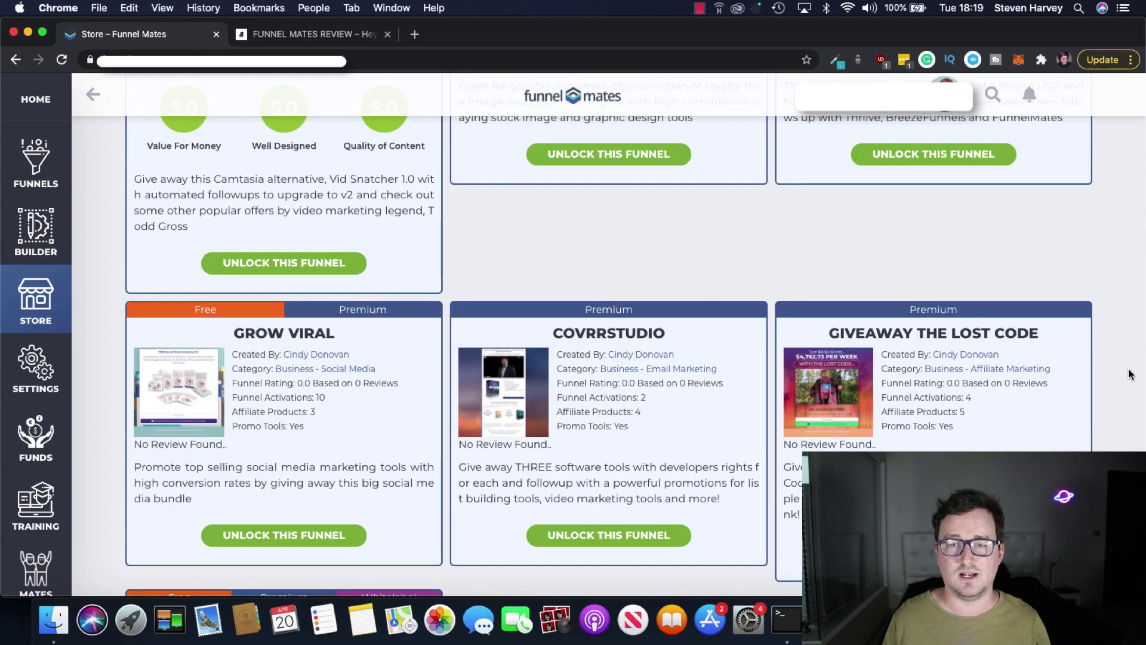
pyautogui.scroll(-2, 1130, 374)
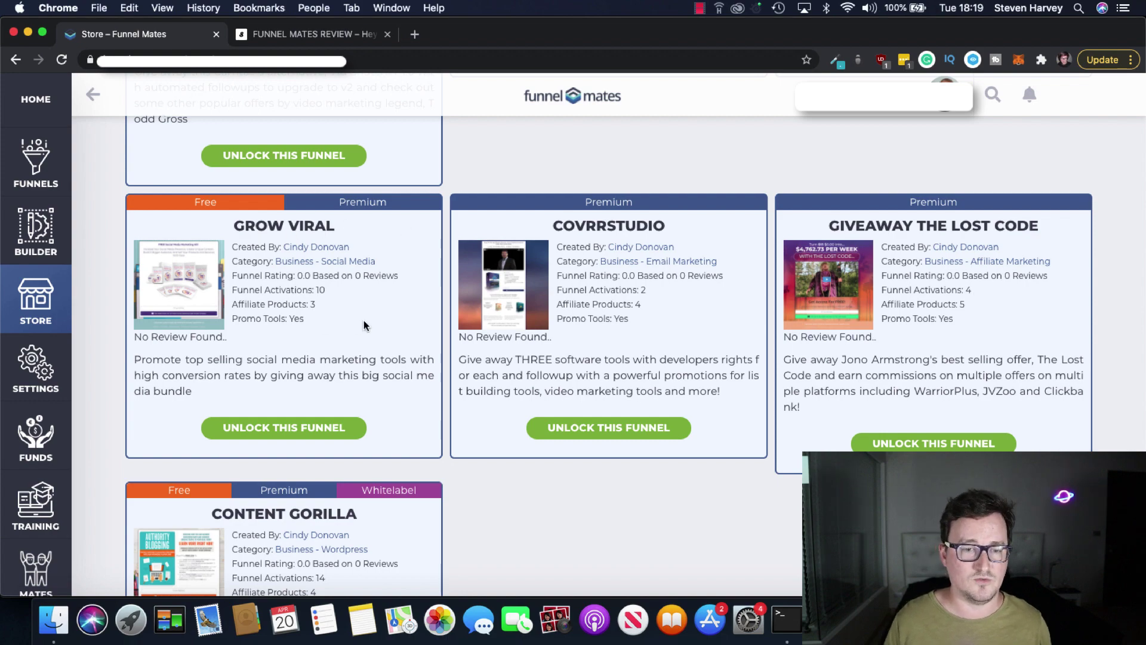
pyautogui.scroll(-3, 364, 320)
pyautogui.scroll(-13, 469, 329)
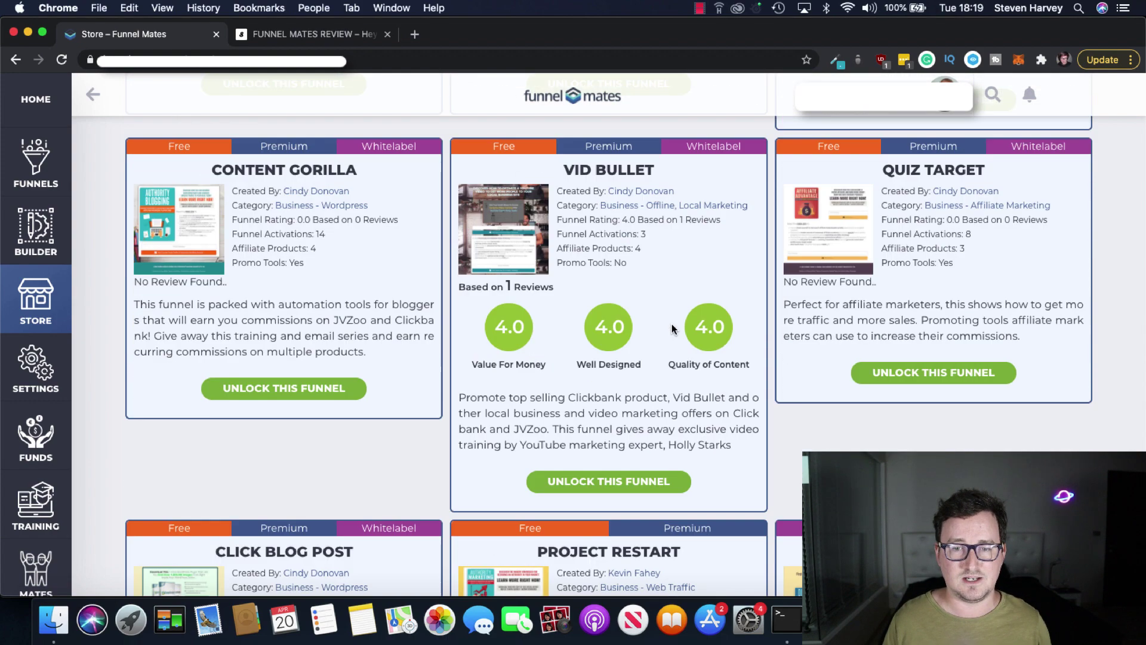
pyautogui.scroll(-7, 714, 313)
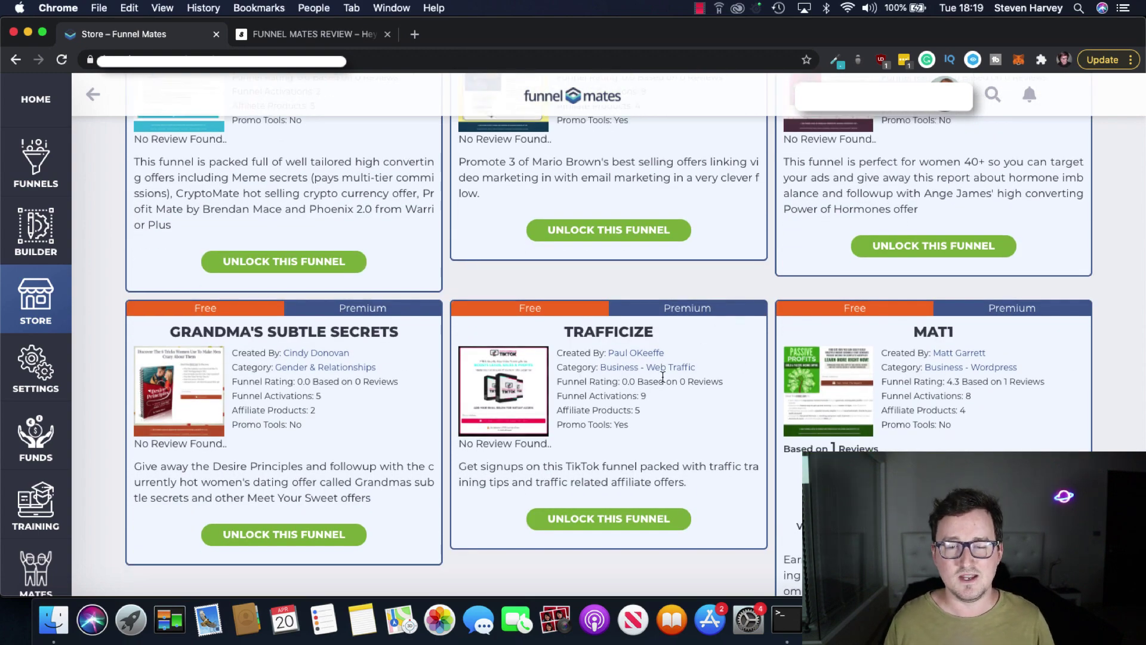
pyautogui.scroll(-1, 675, 405)
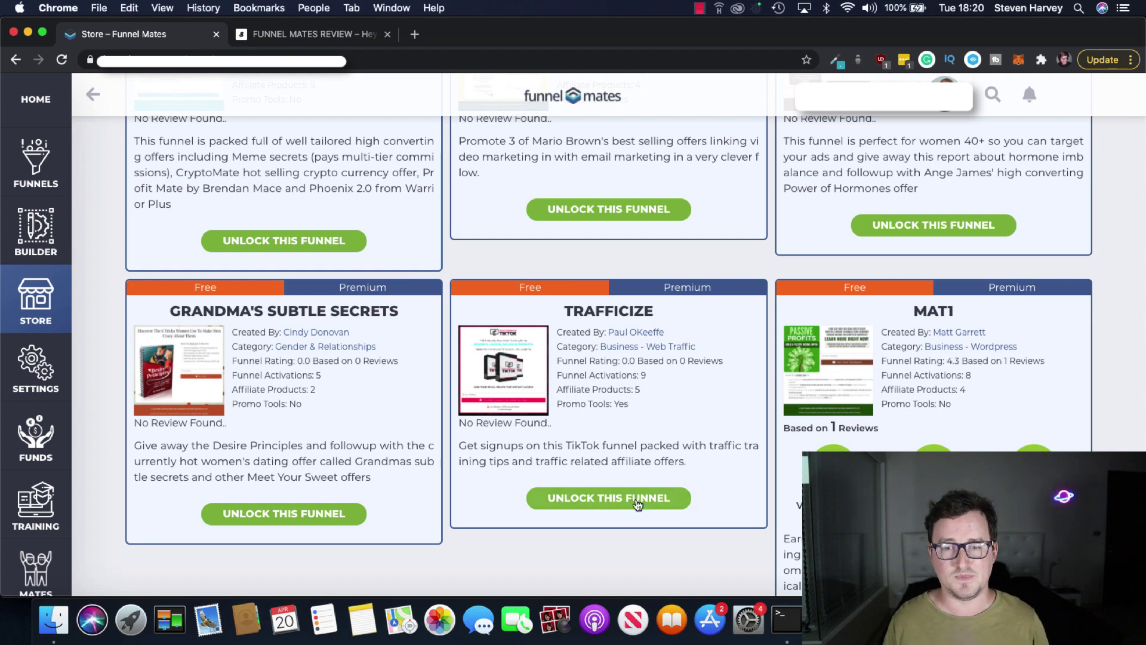
pyautogui.scroll(5, 637, 504)
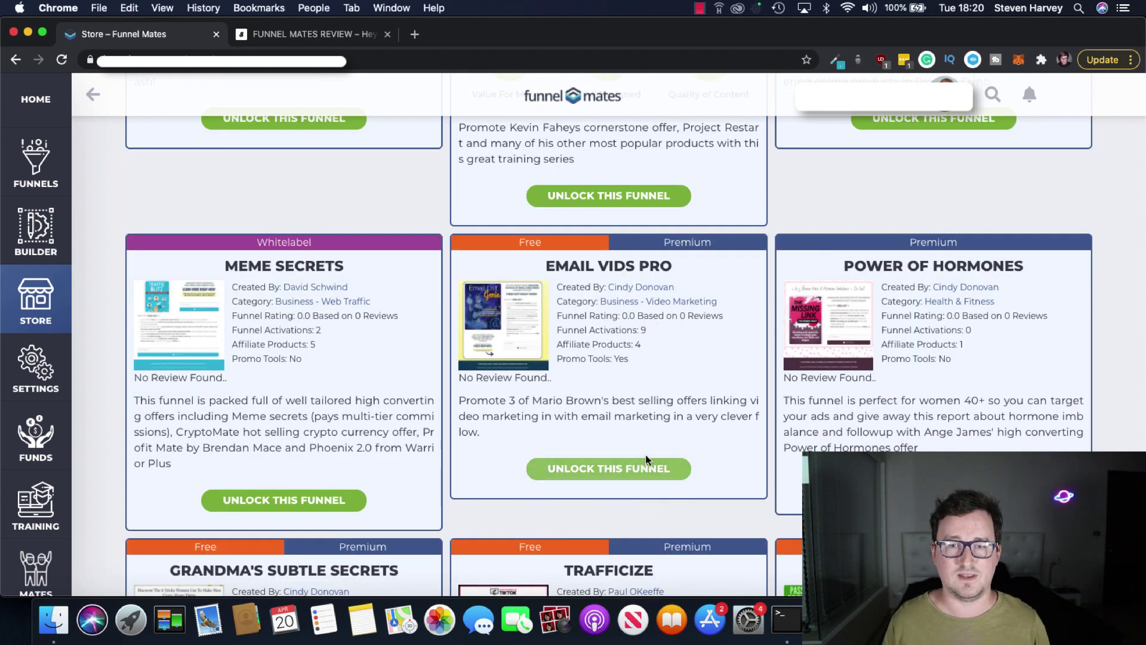
pyautogui.scroll(2, 644, 373)
pyautogui.scroll(-7, 645, 370)
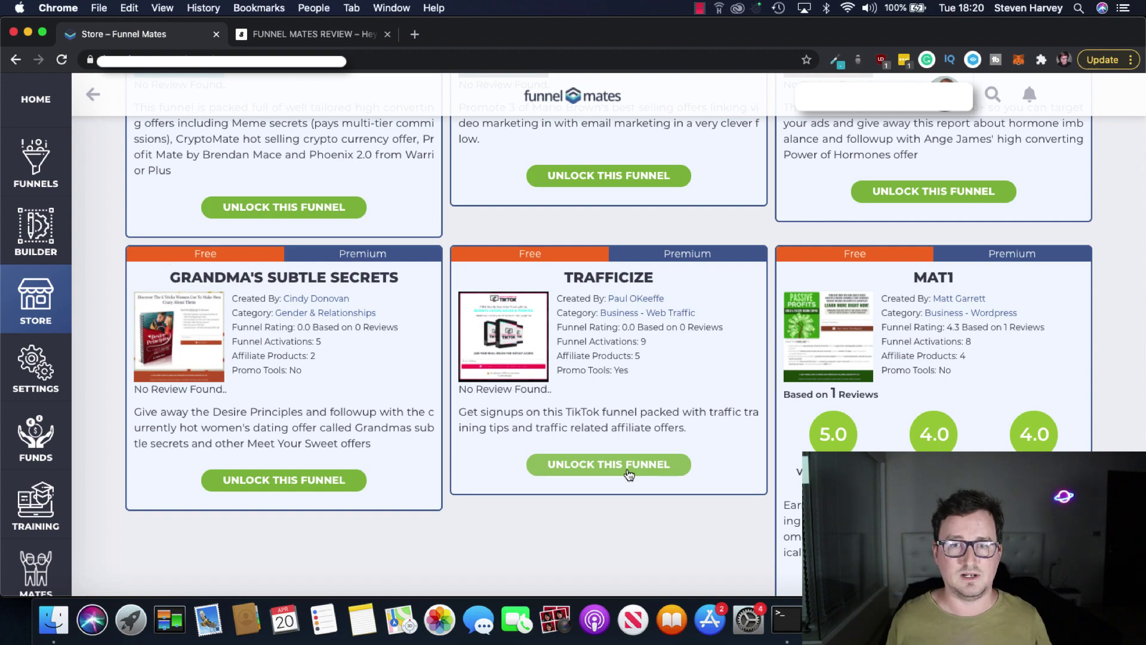
pyautogui.scroll(1, 651, 469)
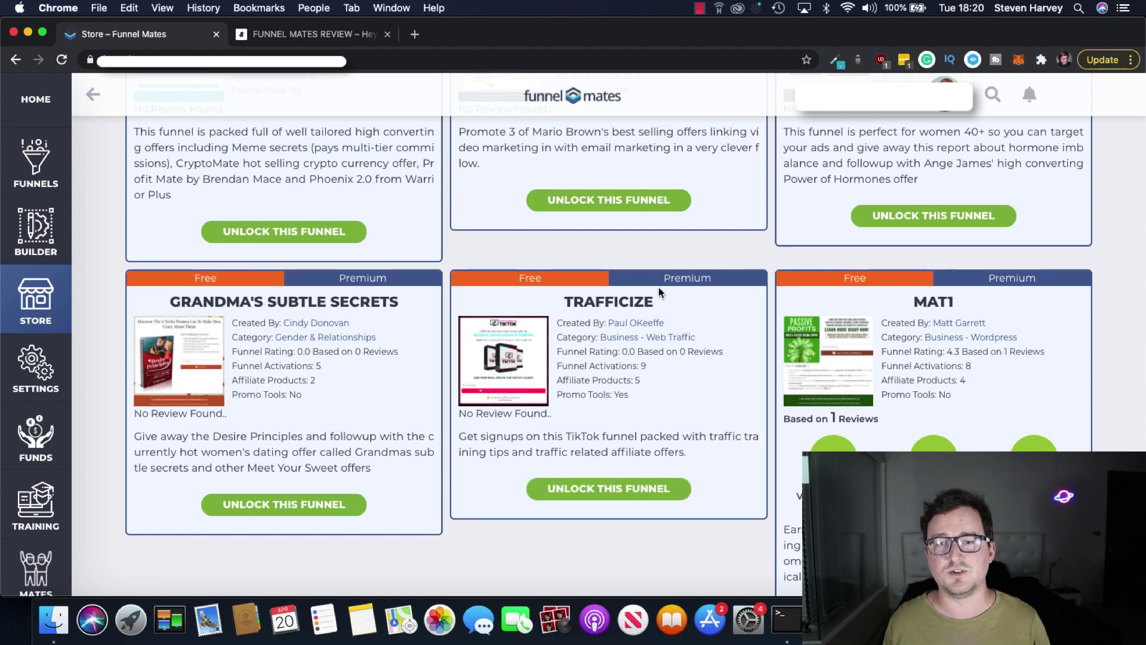
pyautogui.click(611, 489)
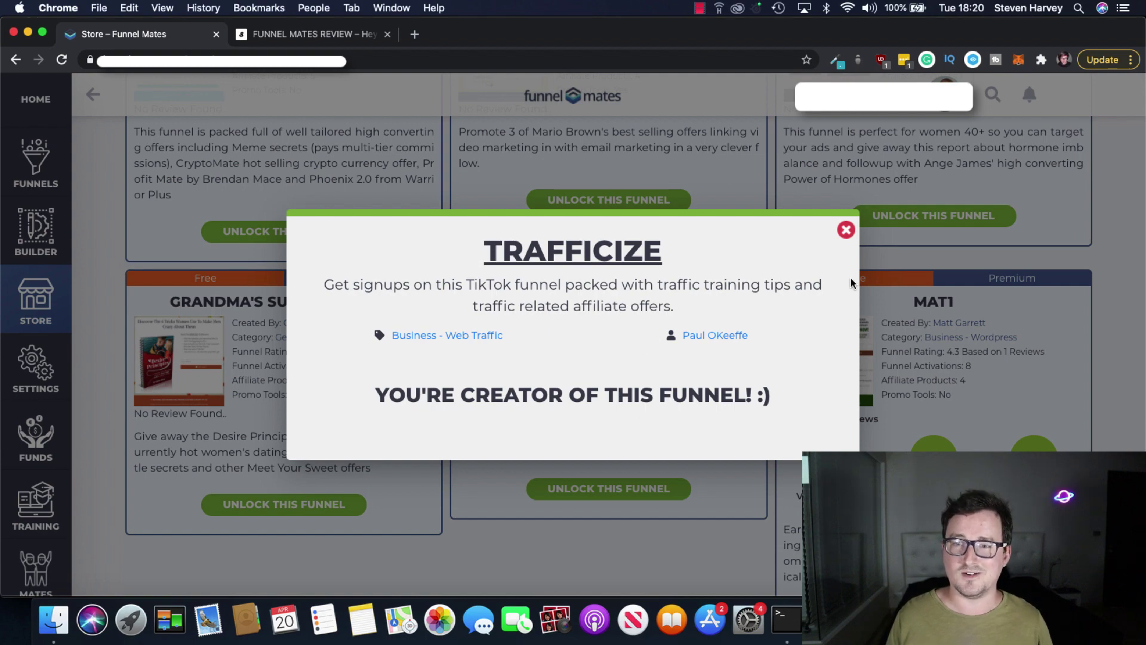
pyautogui.click(845, 231)
pyautogui.scroll(10, 728, 325)
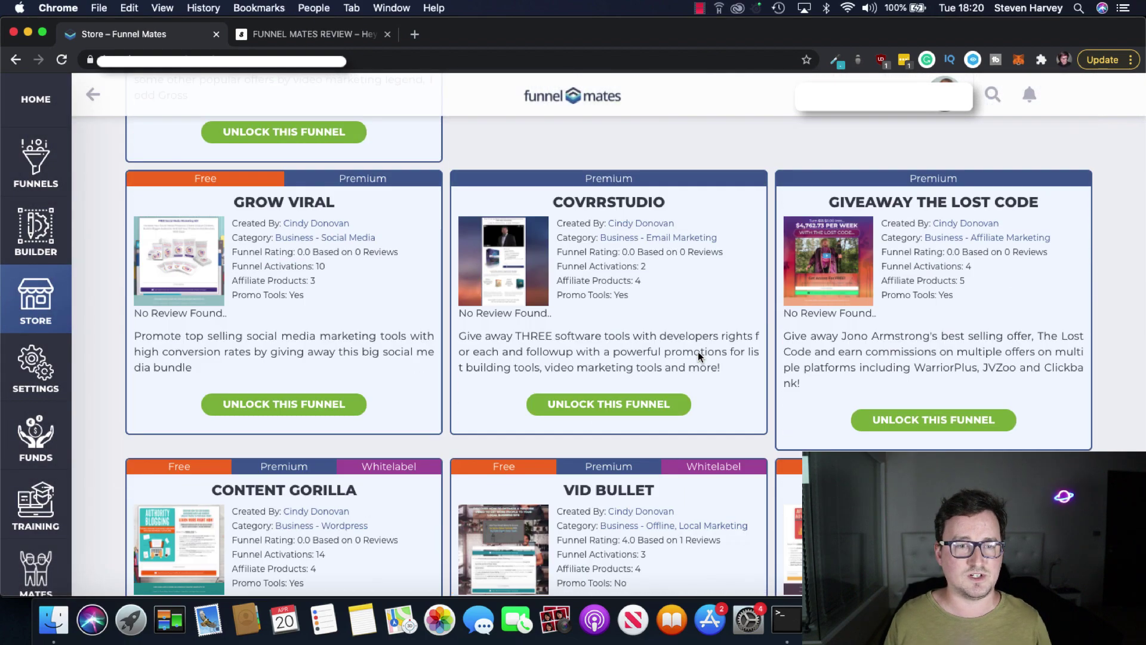
pyautogui.scroll(-3, 697, 352)
pyautogui.click(296, 542)
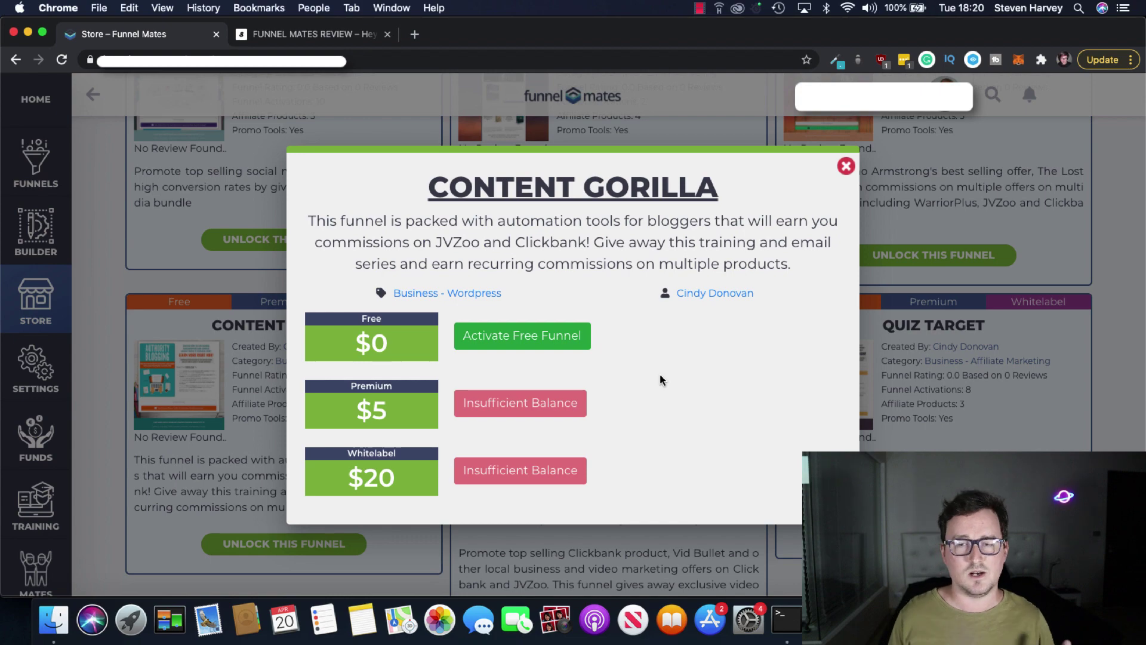
pyautogui.click(845, 167)
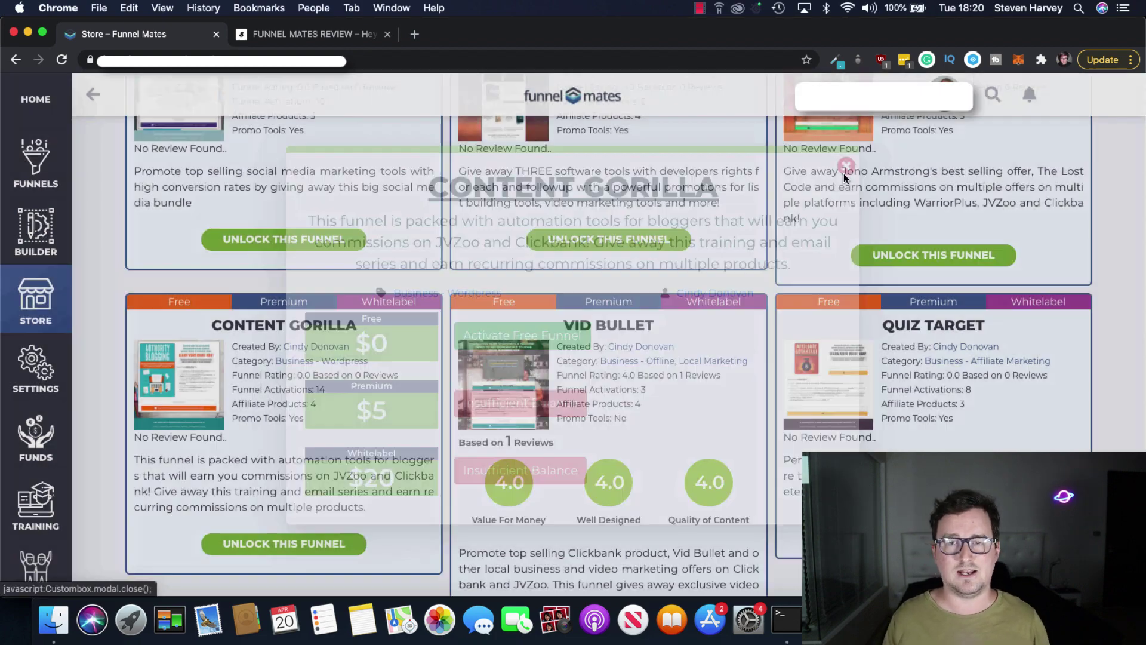
pyautogui.scroll(5, 769, 259)
pyautogui.scroll(4, 768, 259)
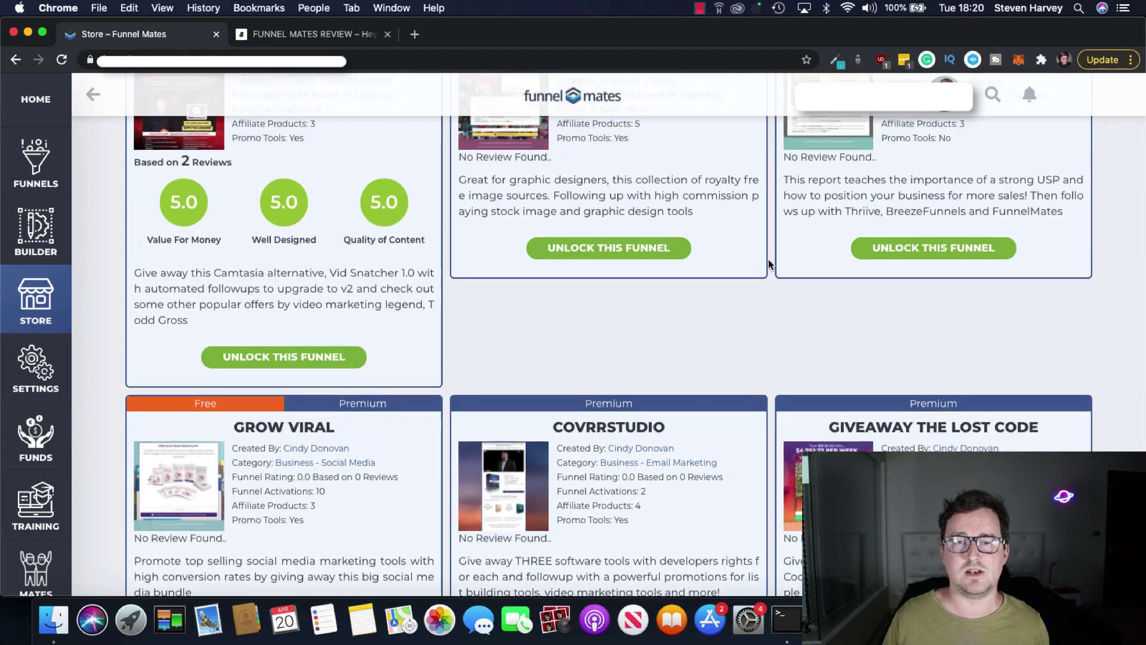
pyautogui.scroll(10, 768, 259)
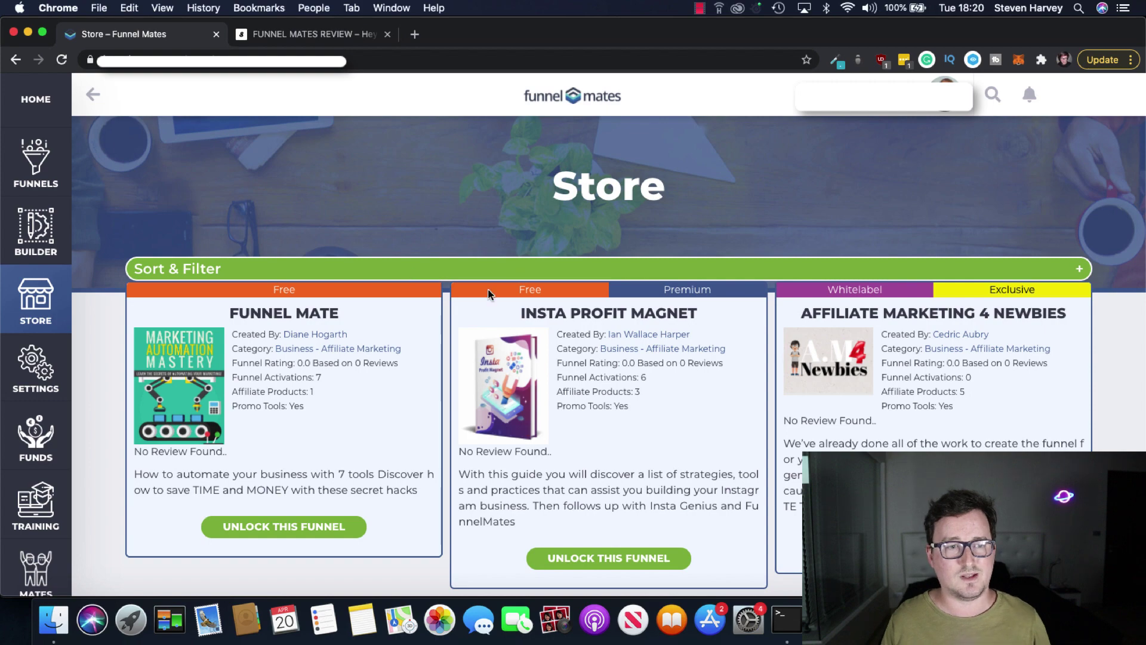
# Open the Builder page showing Lead Magnet, Video Lead and Review Lead funnel types
pyautogui.click(57, 239)
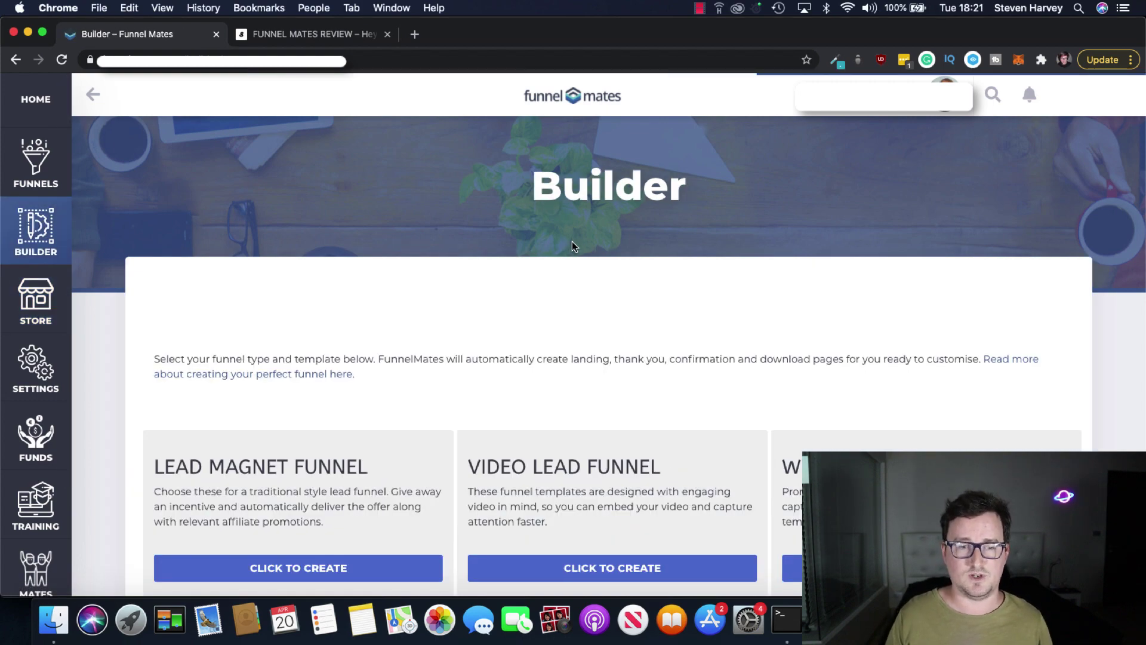
pyautogui.scroll(-5, 573, 236)
pyautogui.scroll(1, 572, 233)
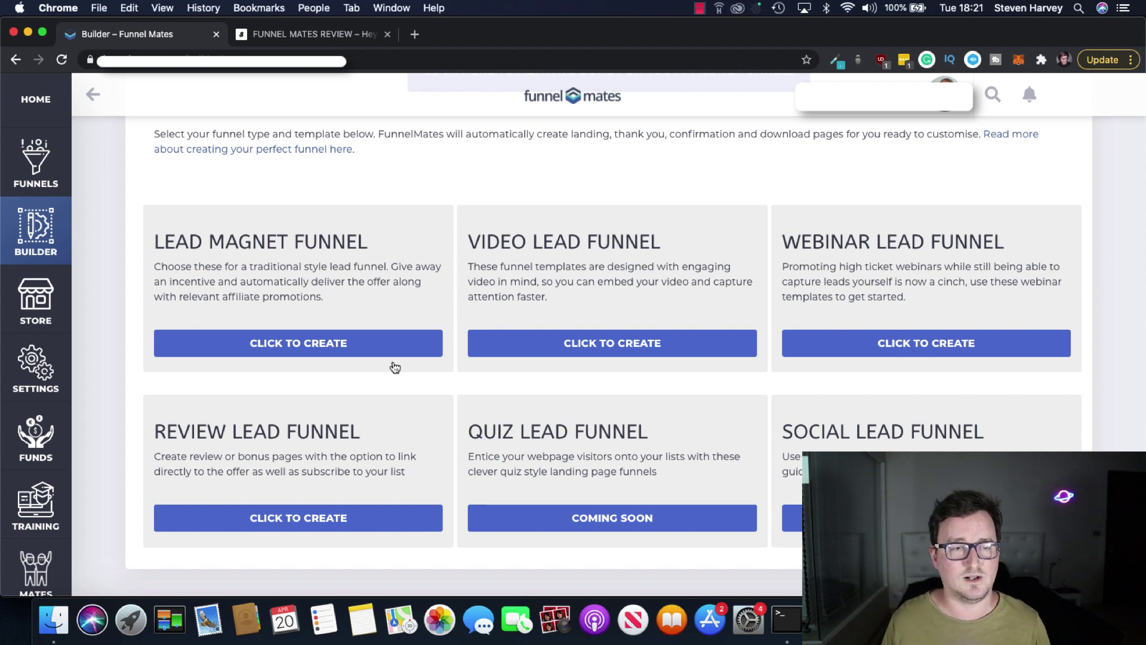
# Open Settings to show the PayPal email, Clickbank ID, JVZoo ID and Warrior Plus API fields
pyautogui.click(36, 364)
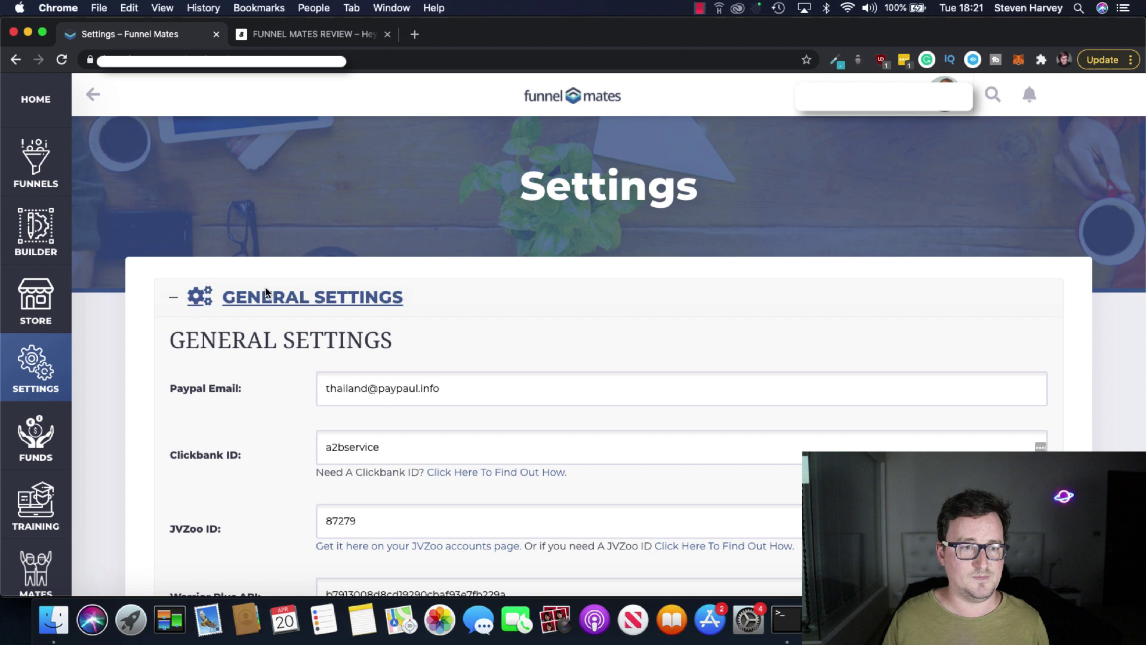
# Open the Funds page and review the $0.80 credit, 4 leads and sold/activated funnel history
pyautogui.click(35, 436)
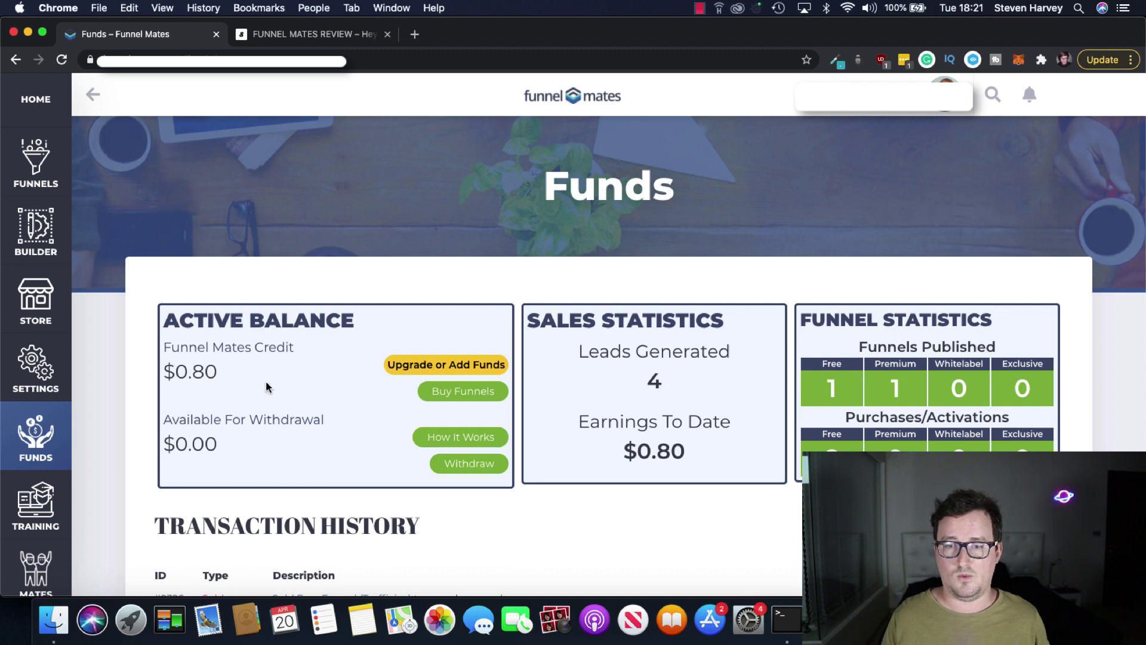
pyautogui.scroll(-1, 299, 375)
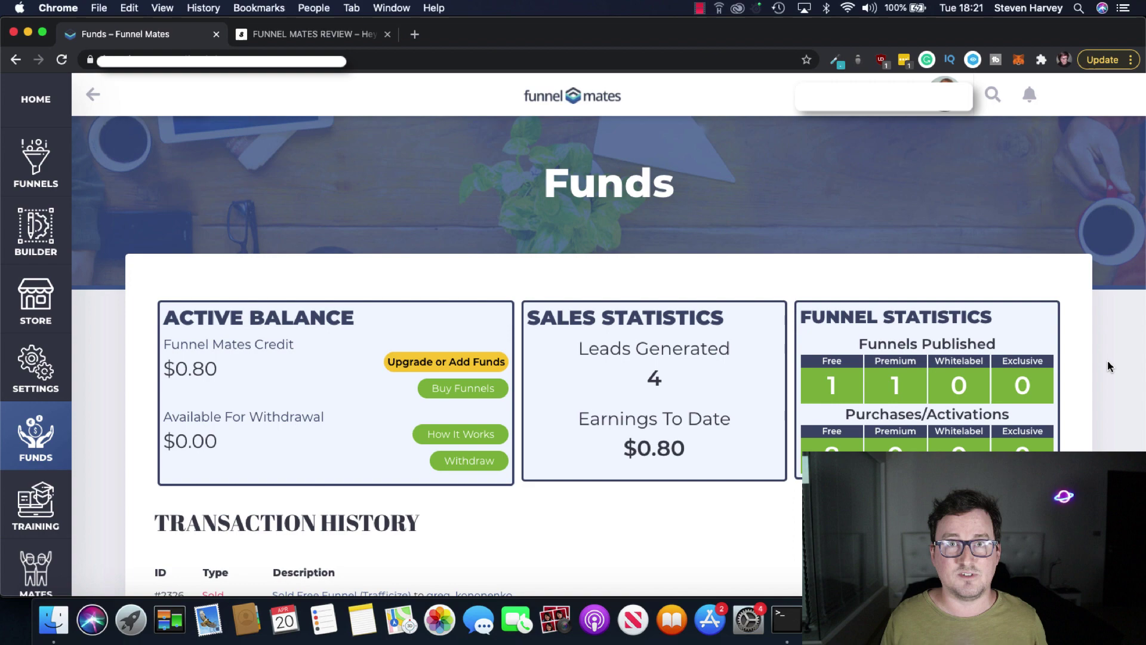
pyautogui.scroll(-3, 1108, 361)
pyautogui.scroll(-10, 1108, 361)
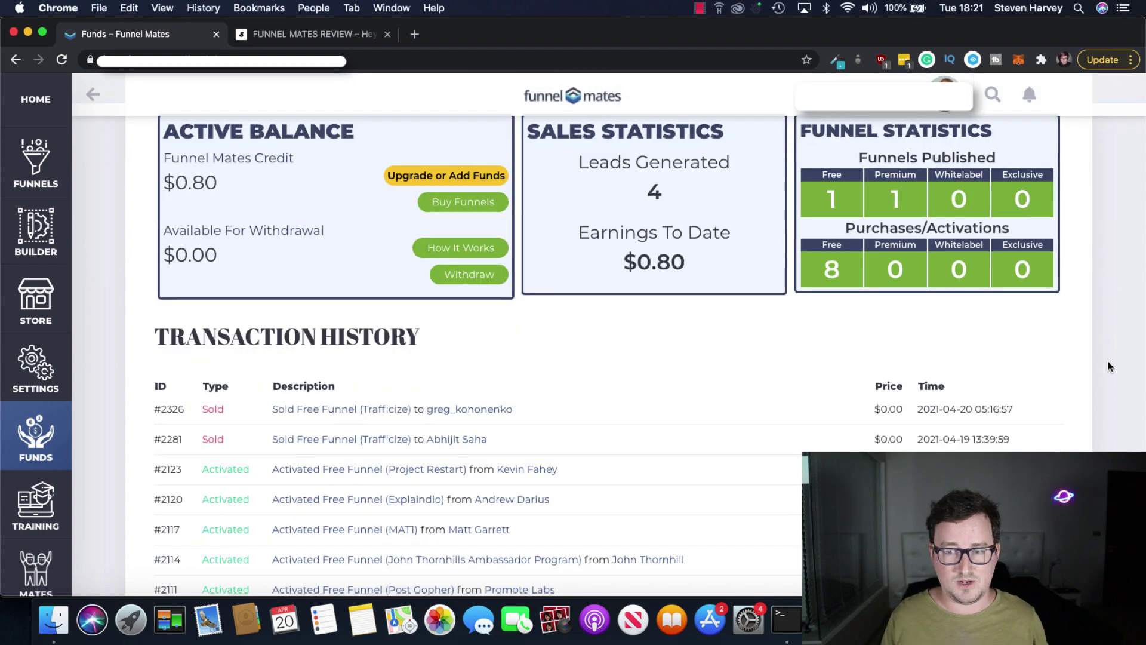
pyautogui.scroll(5, 1108, 361)
pyautogui.scroll(10, 1108, 360)
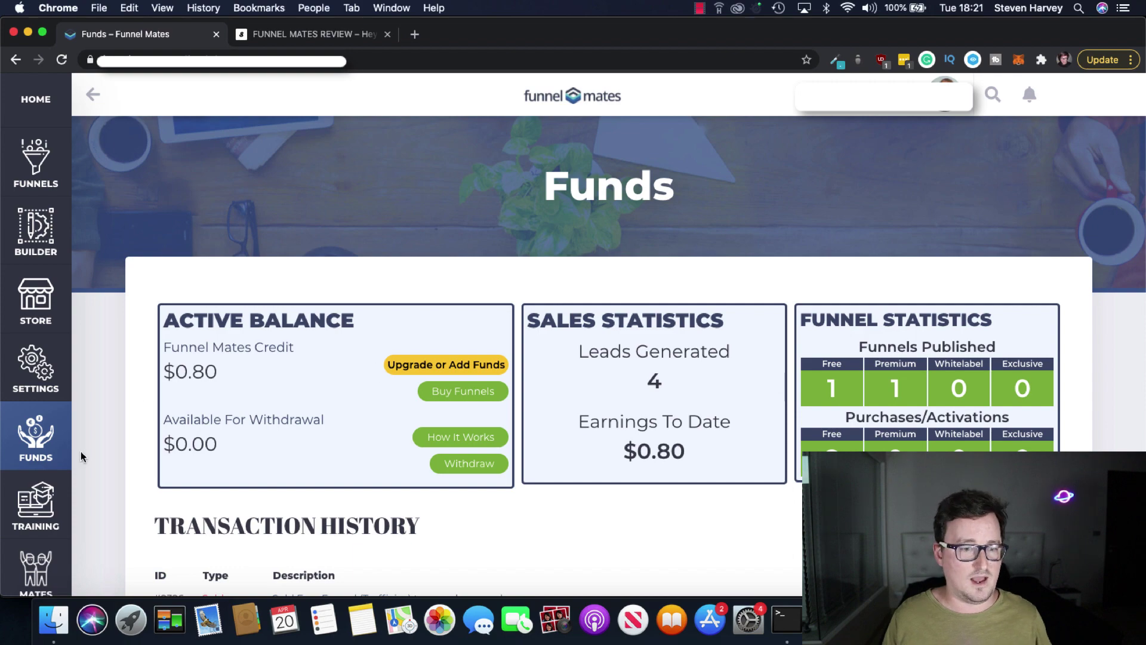
# Open Training & Support and browse categories from Starting Guide to Troubleshooting
pyautogui.click(35, 506)
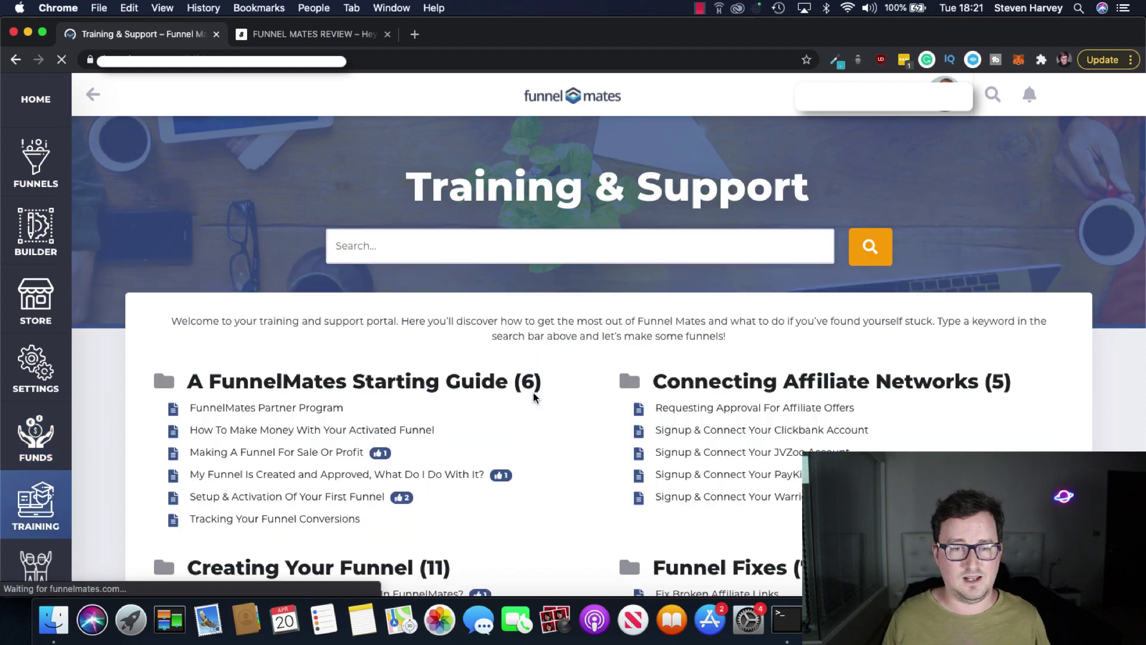
pyautogui.scroll(-5, 550, 385)
pyautogui.scroll(-6, 564, 393)
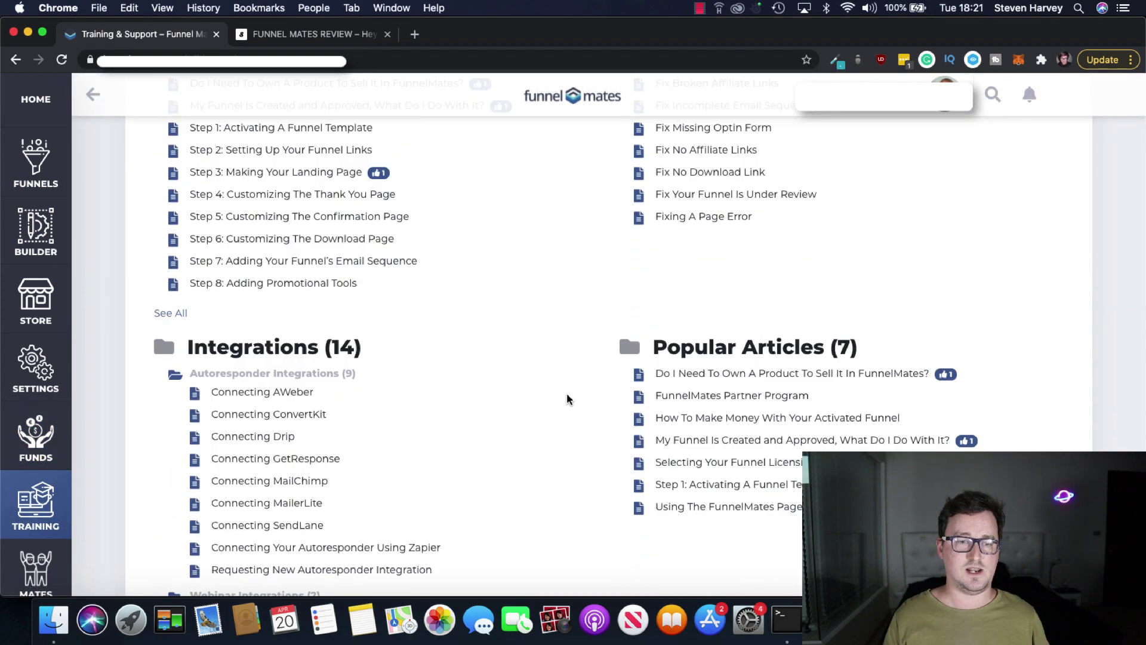
pyautogui.scroll(-8, 567, 399)
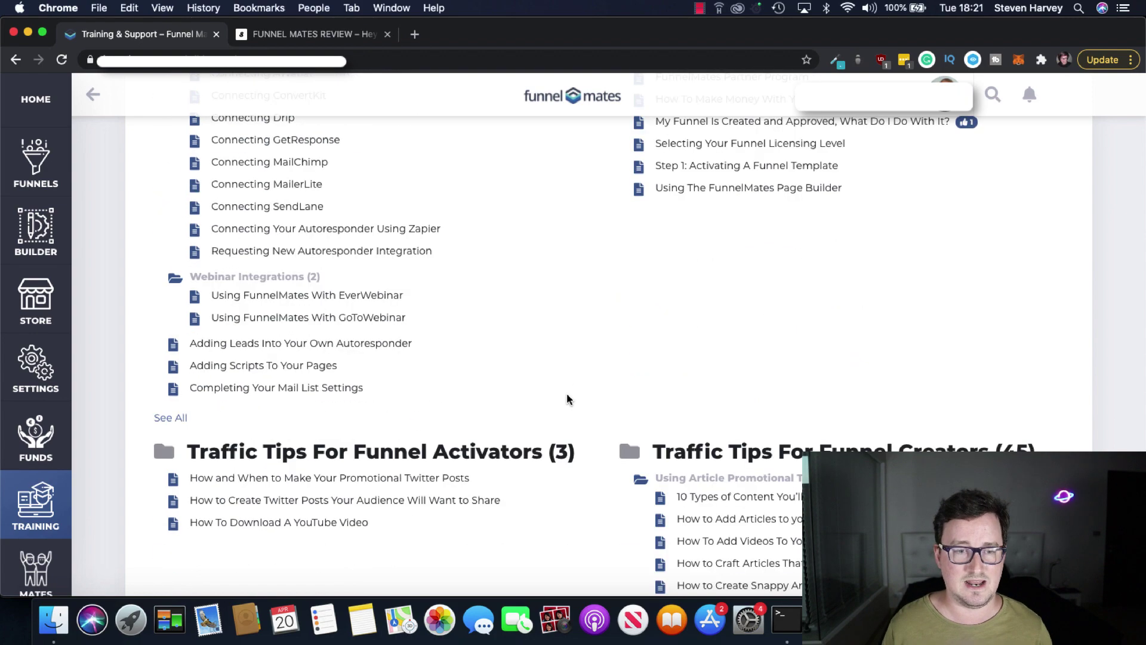
pyautogui.scroll(-12, 567, 399)
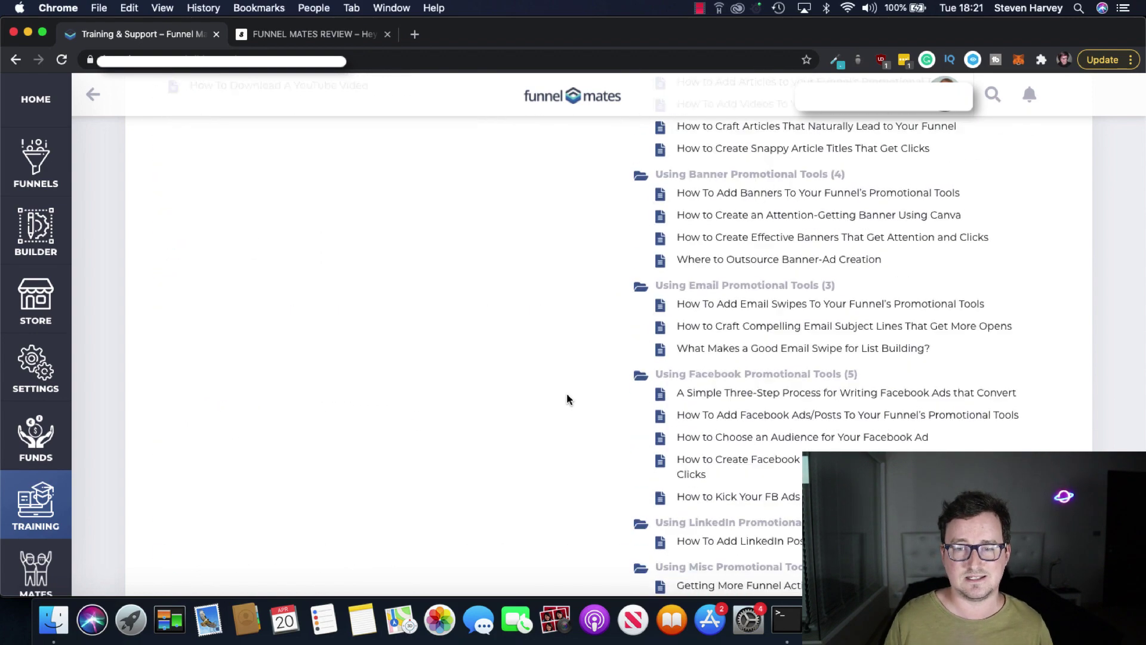
pyautogui.scroll(-5, 567, 399)
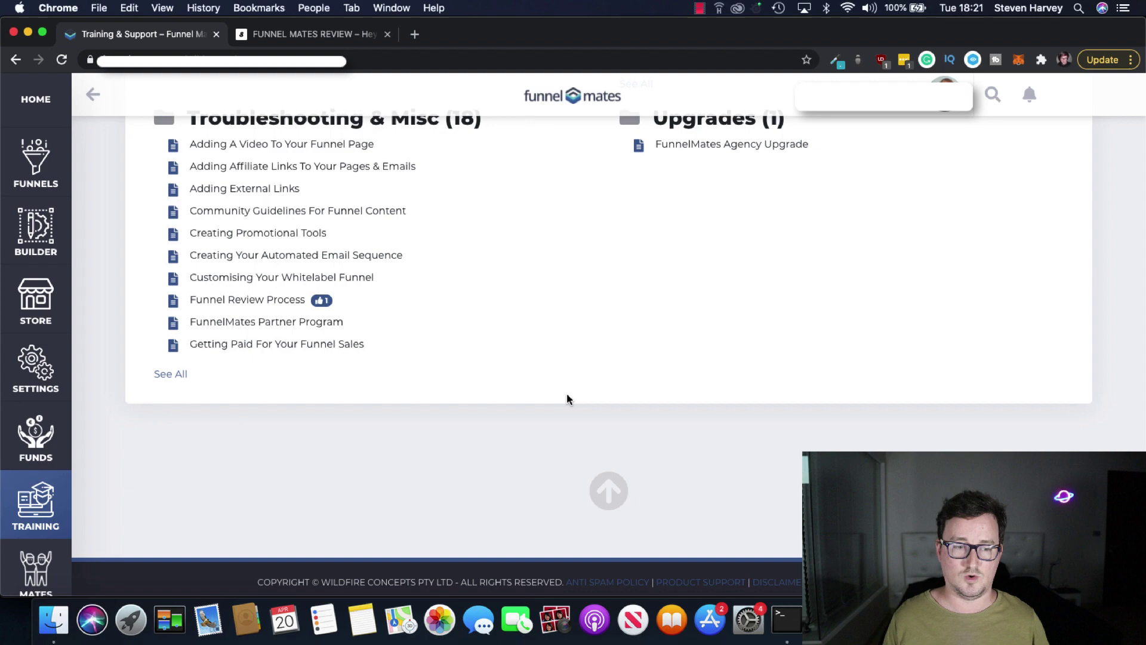
pyautogui.scroll(20, 567, 396)
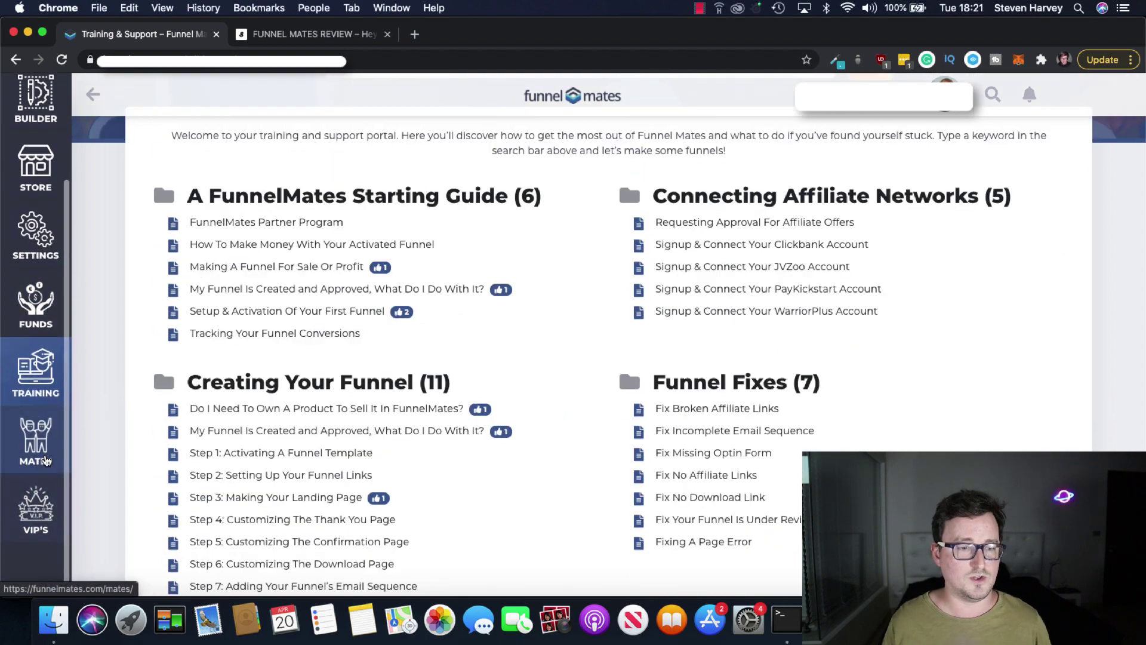
# Browse the Mates groups page, then open the VIP's Viral Intensifier Profit System page
pyautogui.click(561, 391)
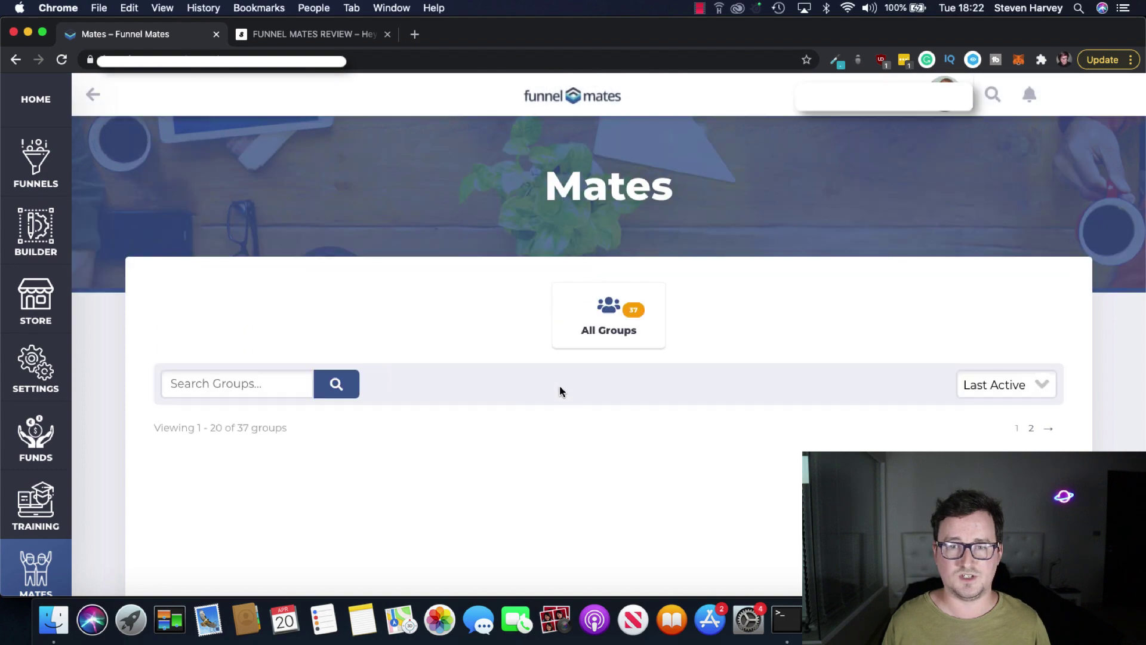
pyautogui.scroll(-10, 612, 343)
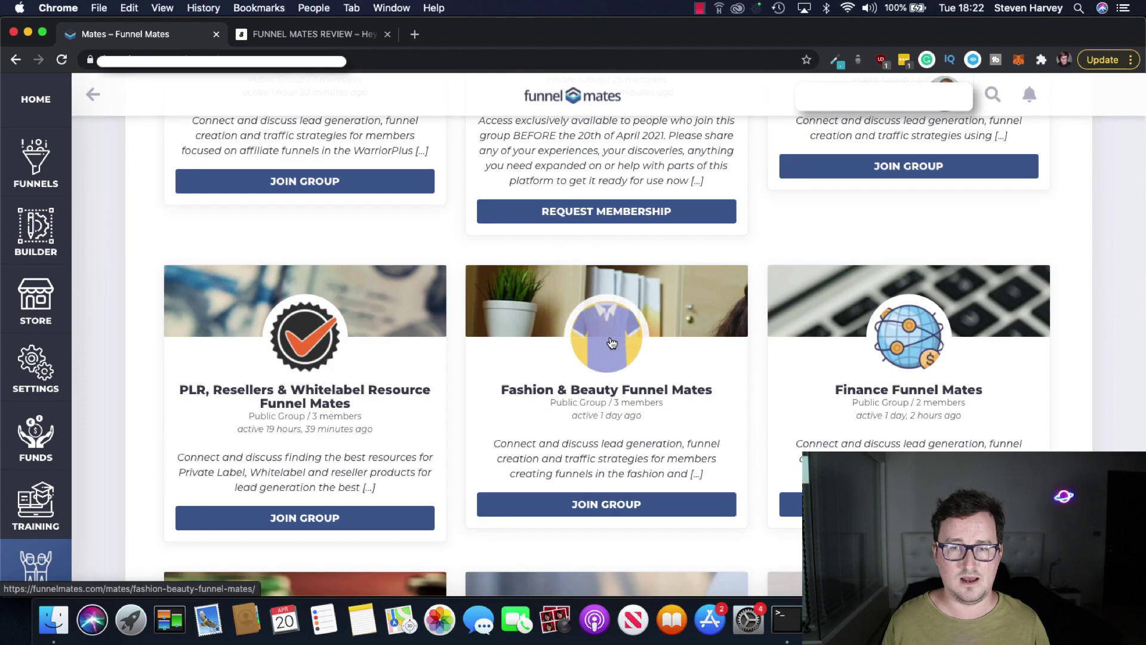
pyautogui.scroll(7, 578, 350)
pyautogui.scroll(-10, 511, 380)
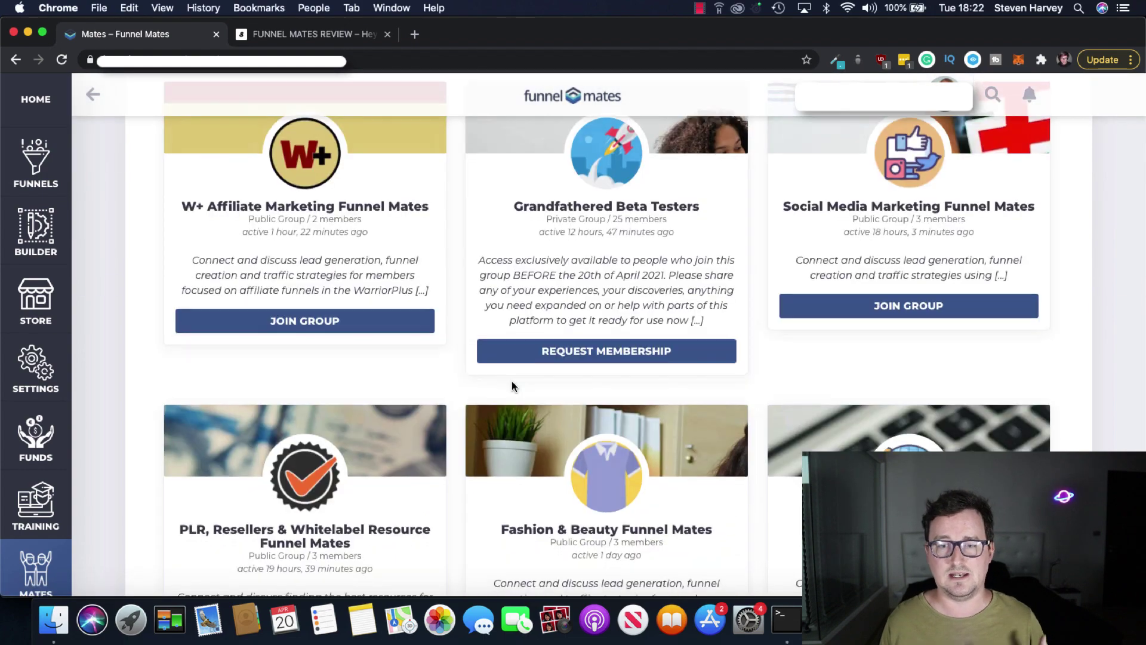
pyautogui.scroll(-3, 26, 521)
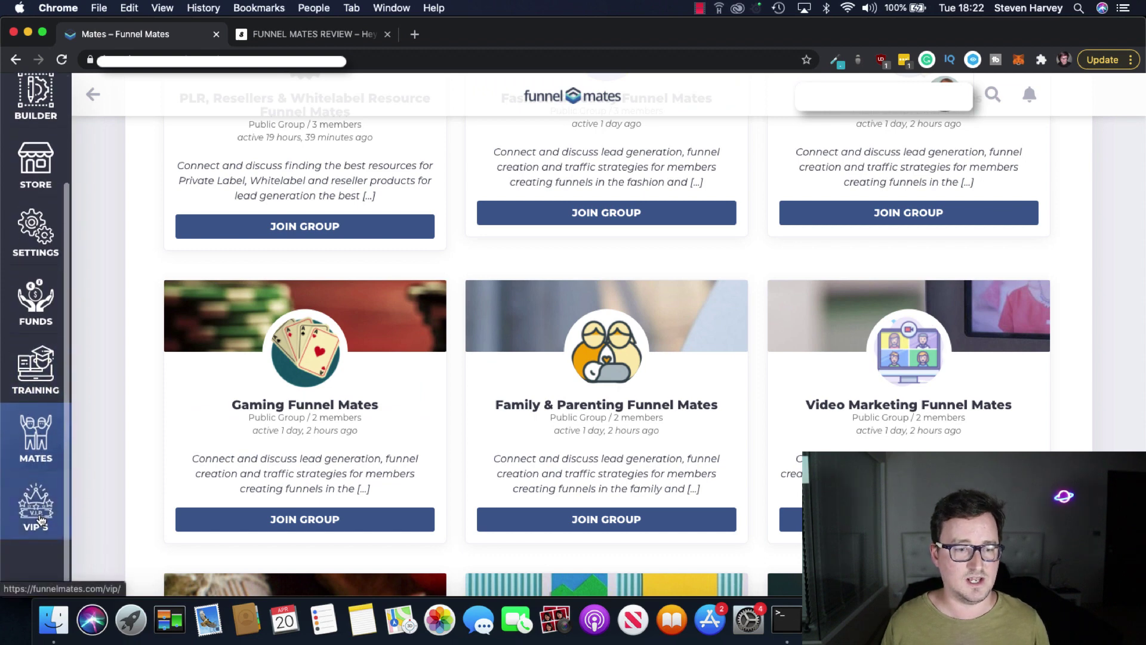
pyautogui.click(36, 439)
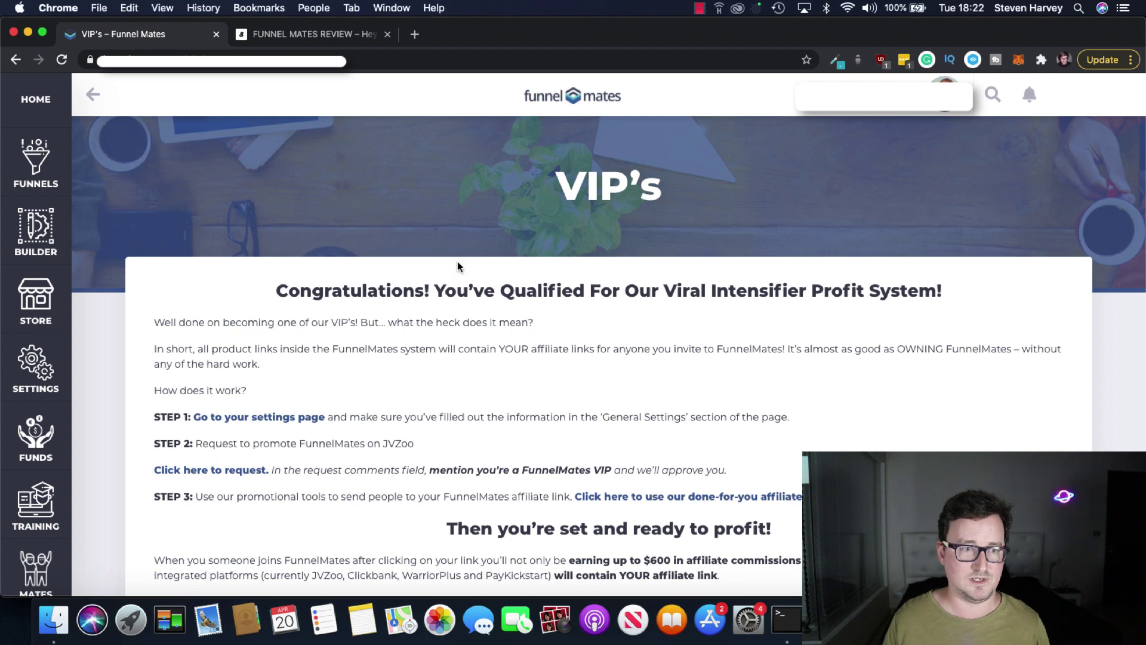
# Open Funnels and scroll past Leads Gorilla and Grow Viral to the Trafficize card
pyautogui.click(35, 161)
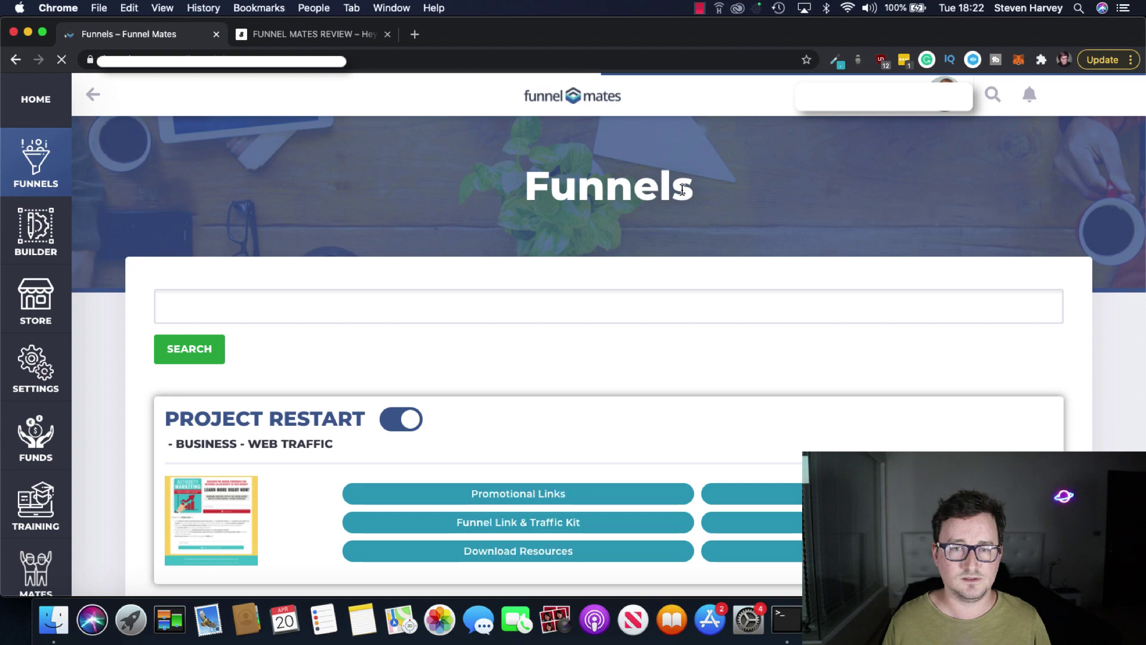
pyautogui.scroll(-5, 1012, 266)
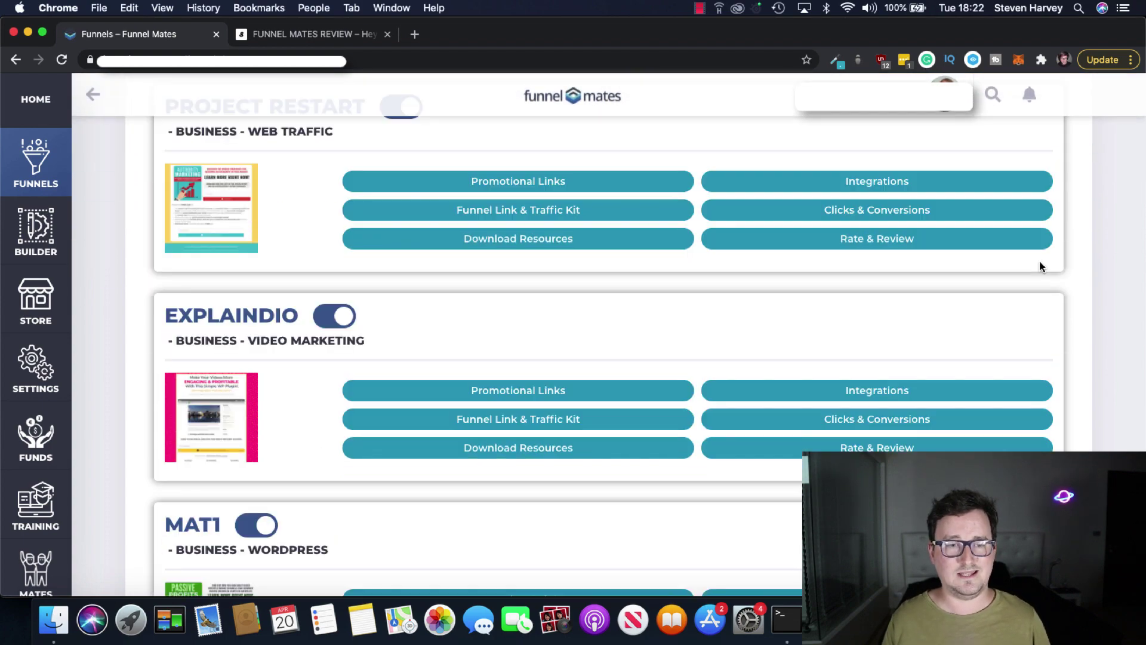
pyautogui.scroll(-5, 1067, 267)
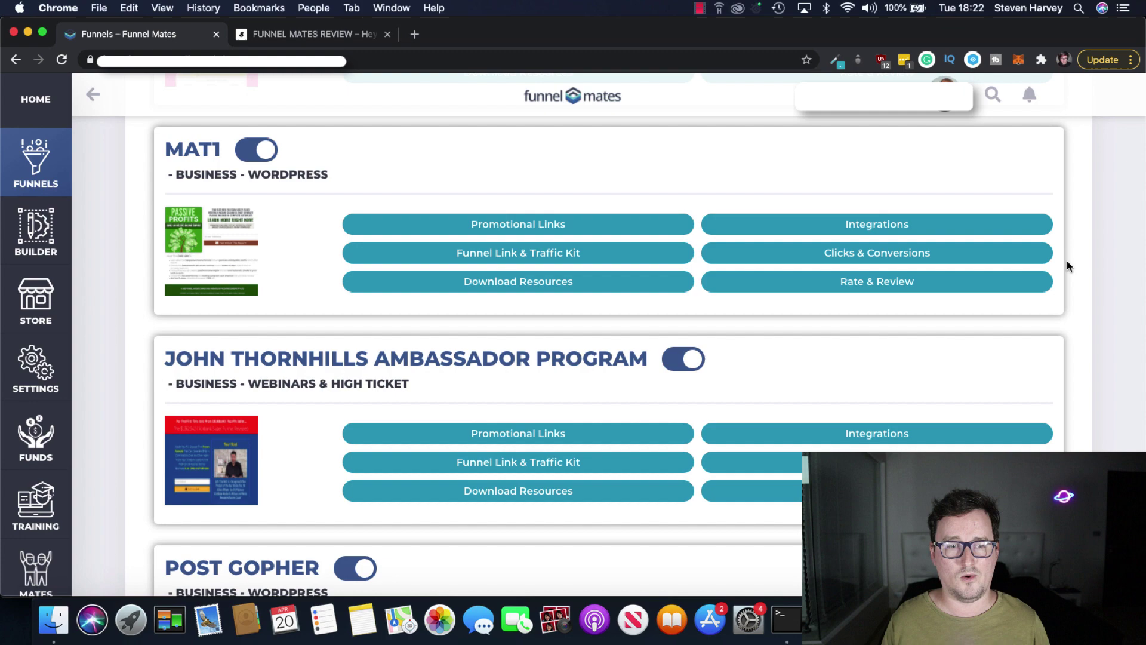
pyautogui.scroll(-7, 1067, 265)
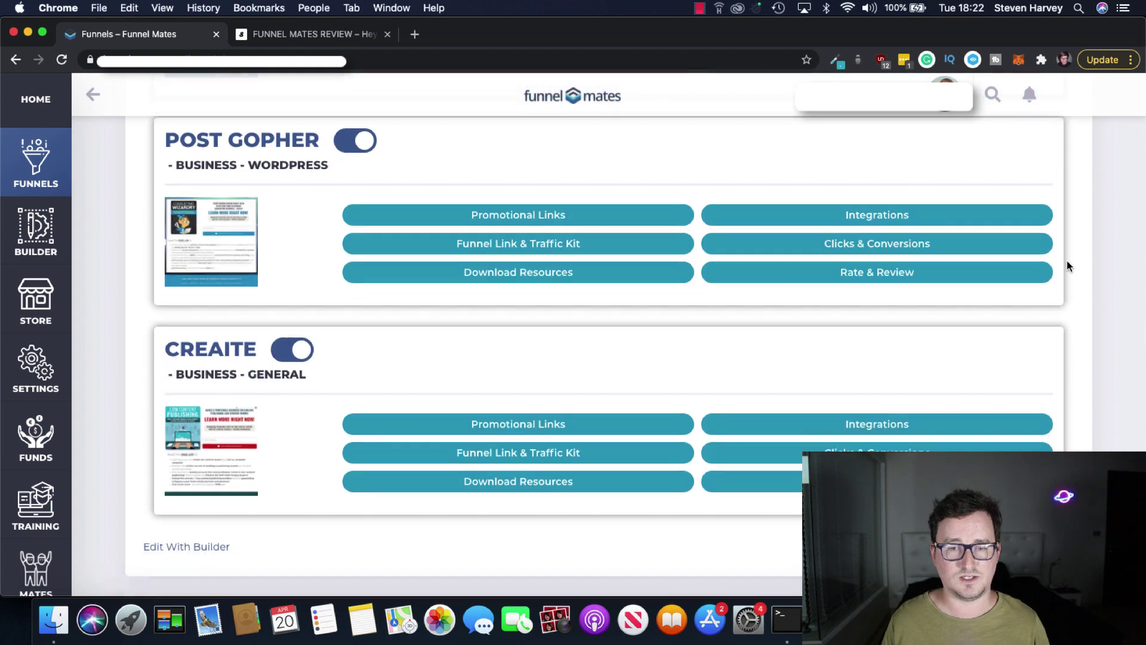
pyautogui.scroll(-5, 1067, 266)
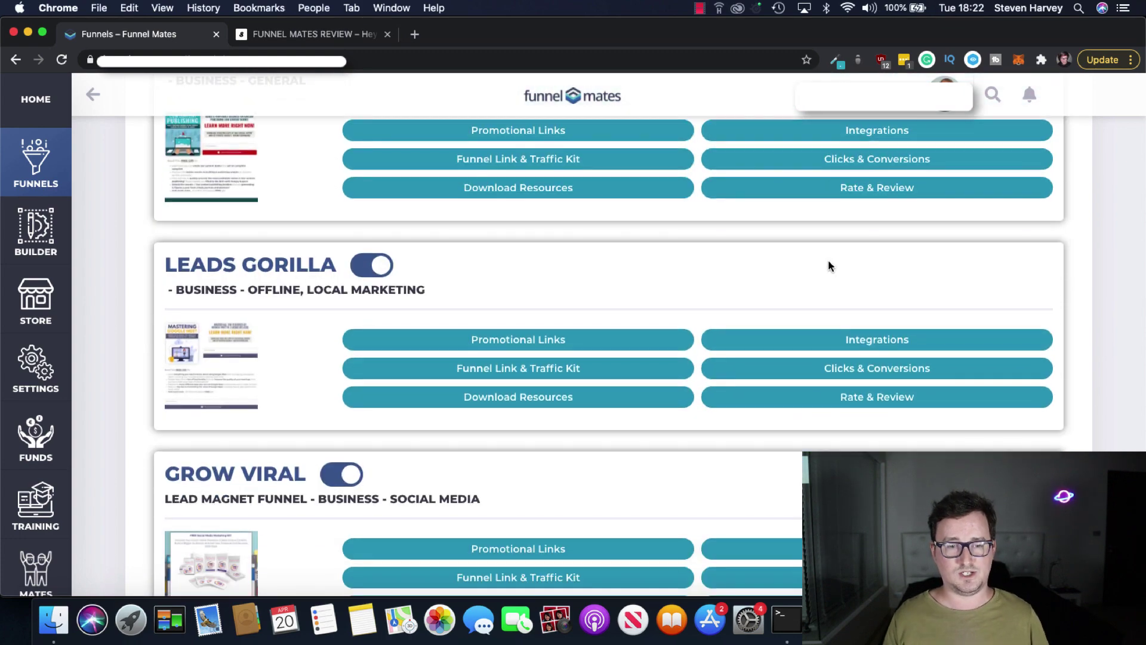
pyautogui.scroll(-3, 596, 263)
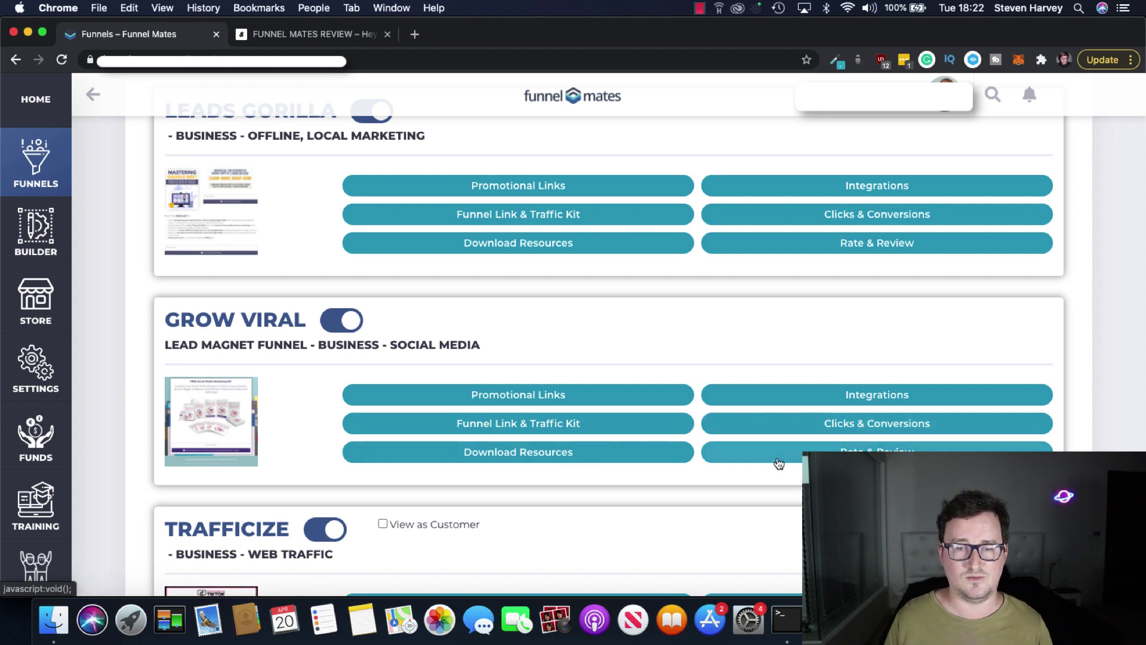
pyautogui.scroll(-5, 778, 463)
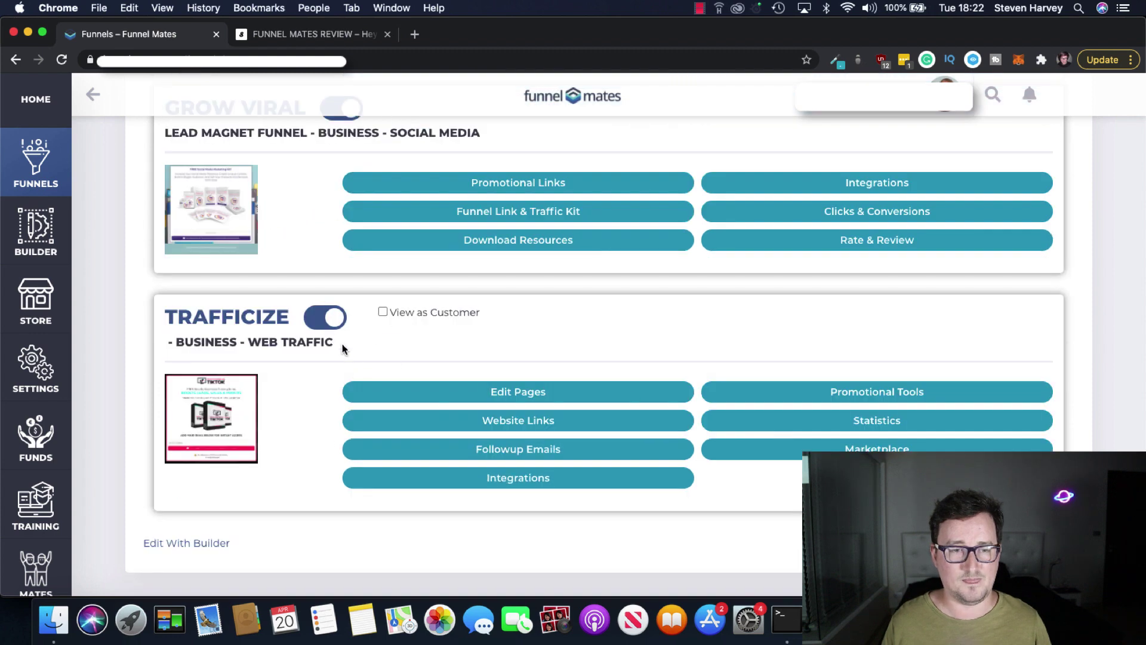
# Open Trafficize's Landing Page in the builder and scroll through its layout
pyautogui.click(545, 394)
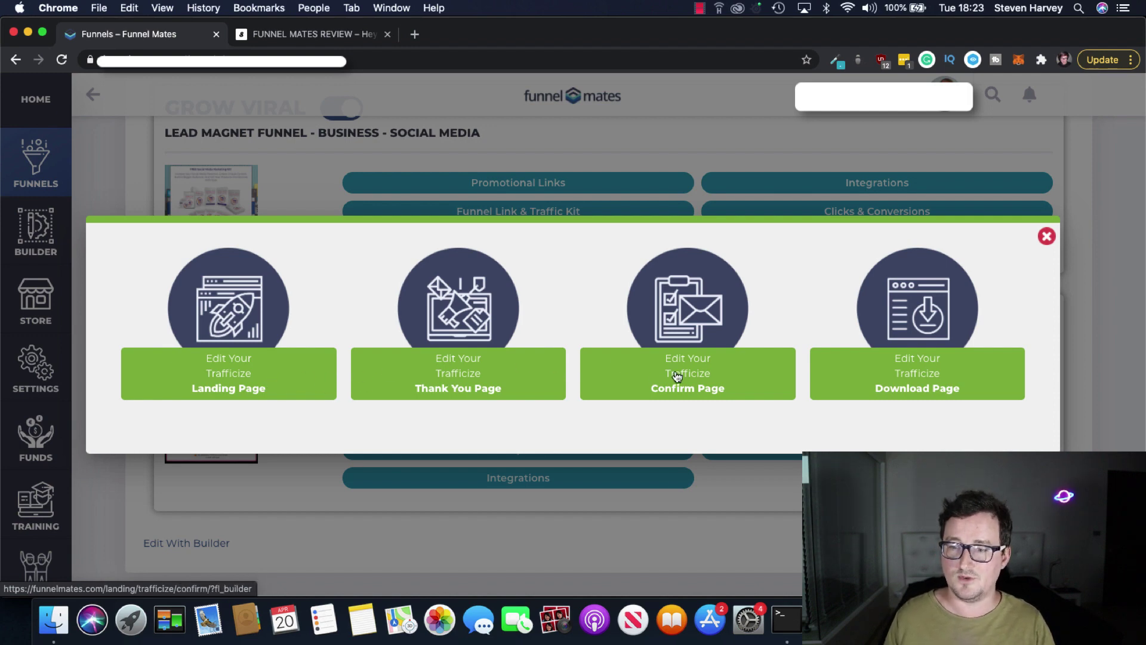
pyautogui.click(257, 389)
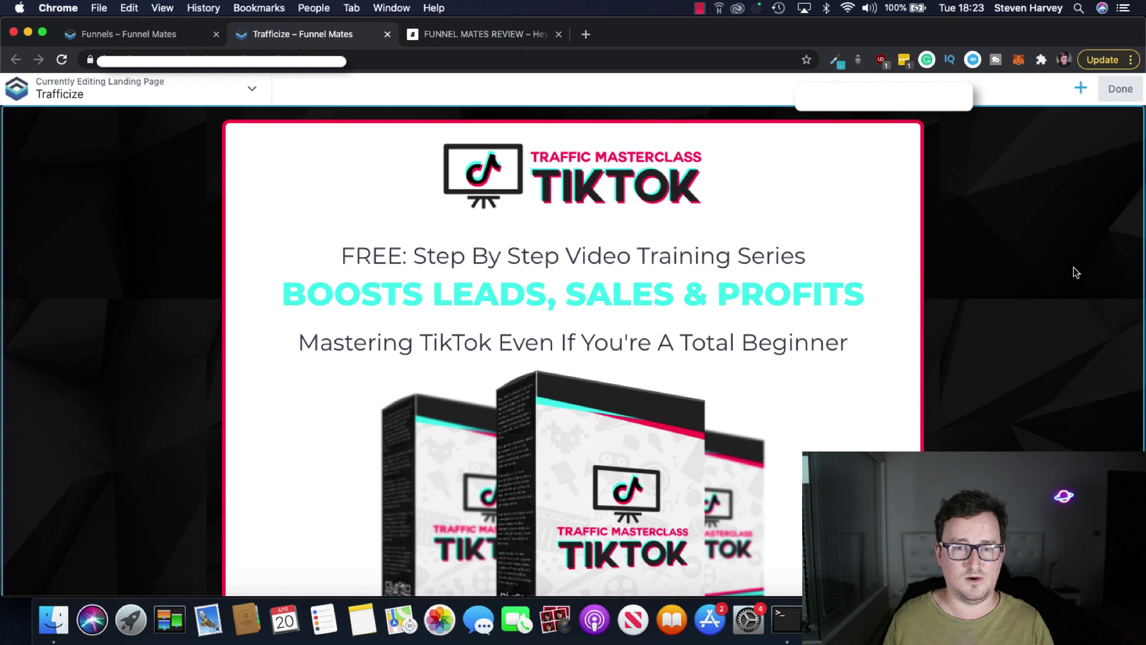
pyautogui.scroll(-7, 1075, 271)
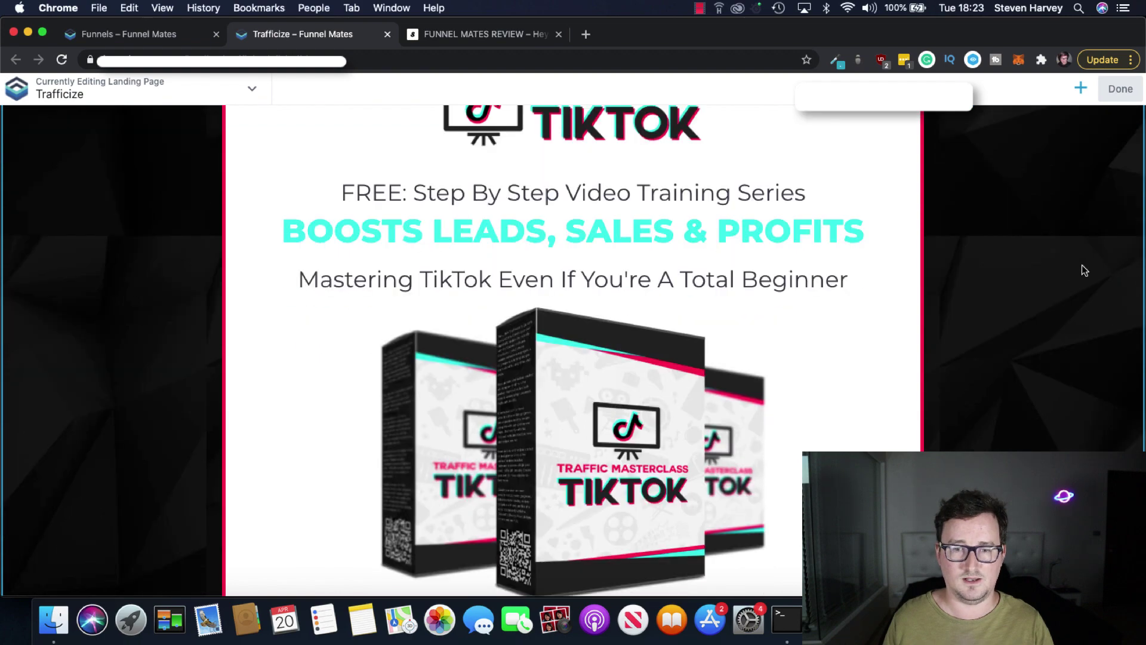
pyautogui.scroll(-2, 1085, 265)
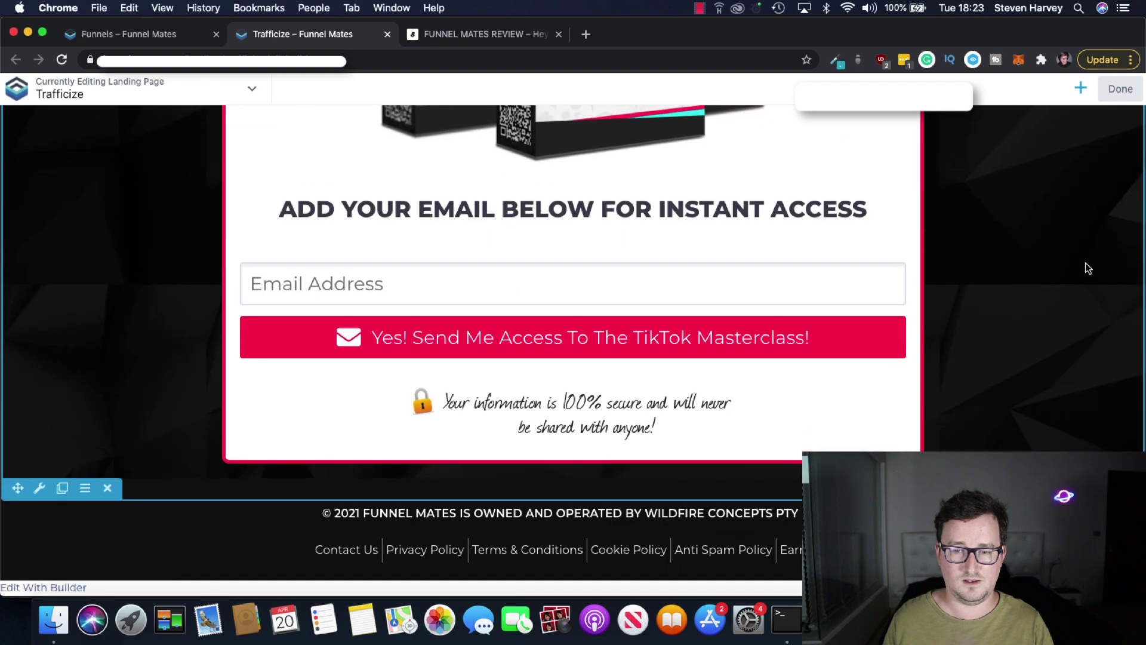
pyautogui.scroll(5, 1085, 265)
pyautogui.scroll(5, 1080, 261)
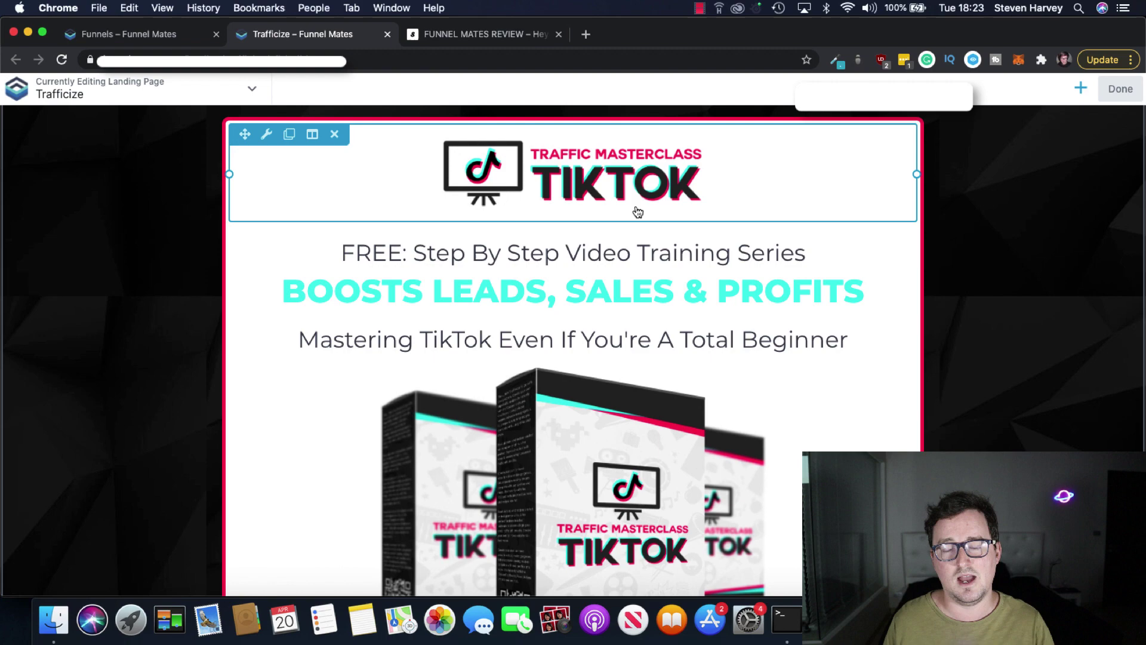
pyautogui.scroll(-1, 641, 214)
pyautogui.scroll(-10, 645, 219)
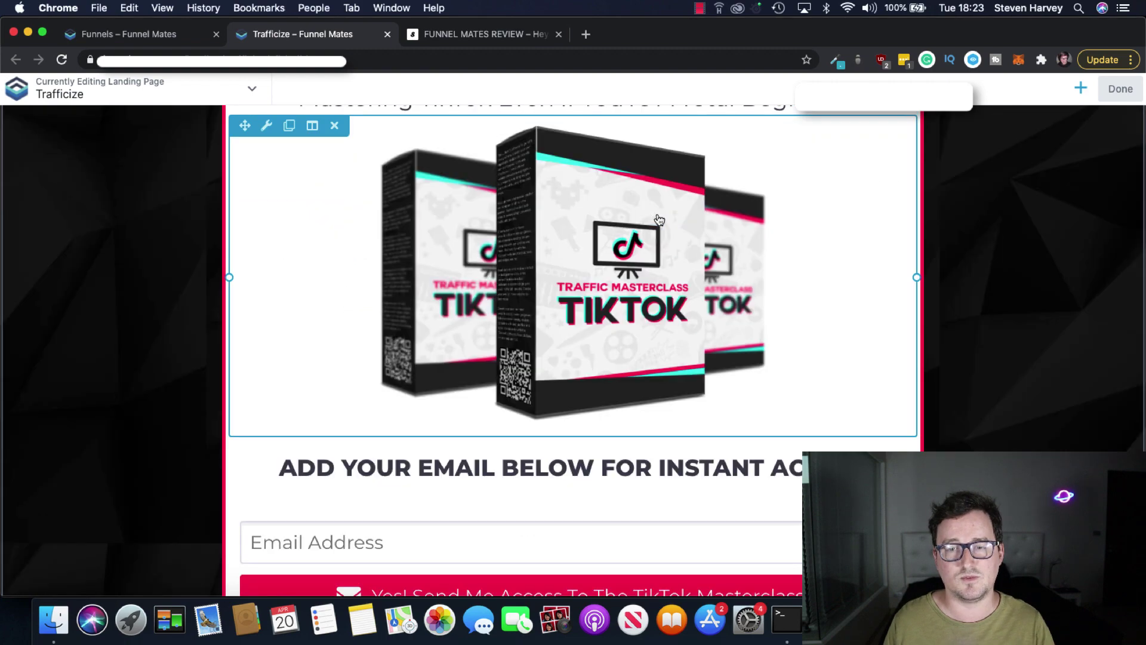
pyautogui.scroll(10, 1023, 297)
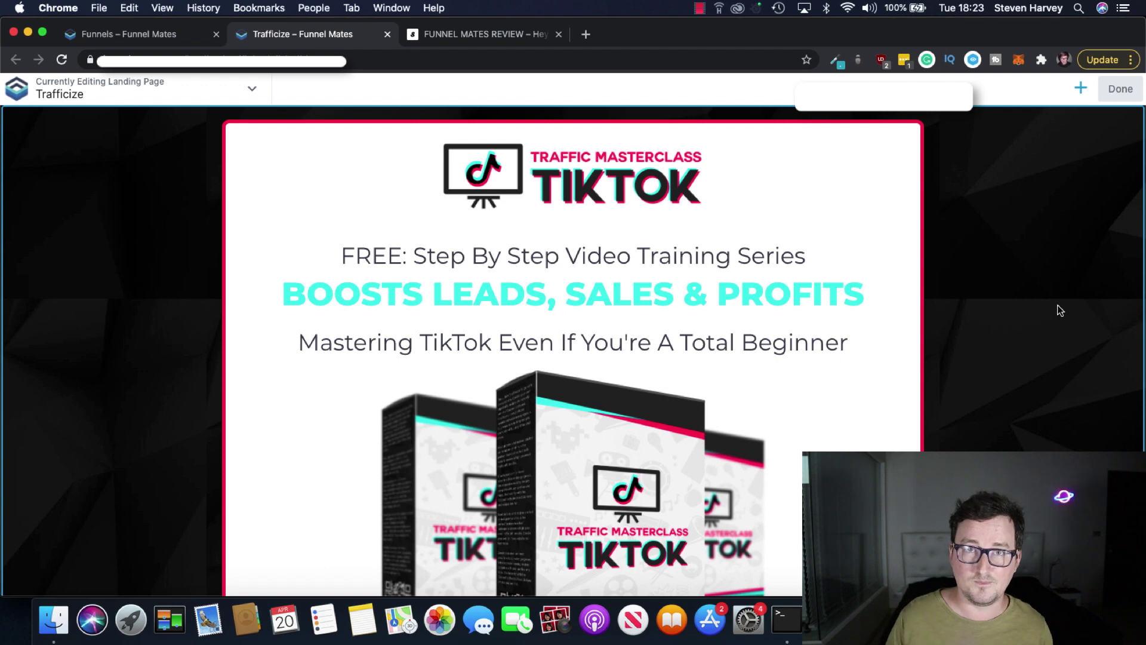
# Inspect the TikTok logo width and BOOSTS LEADS heading settings, then return to the Funnels tab
pyautogui.click(251, 90)
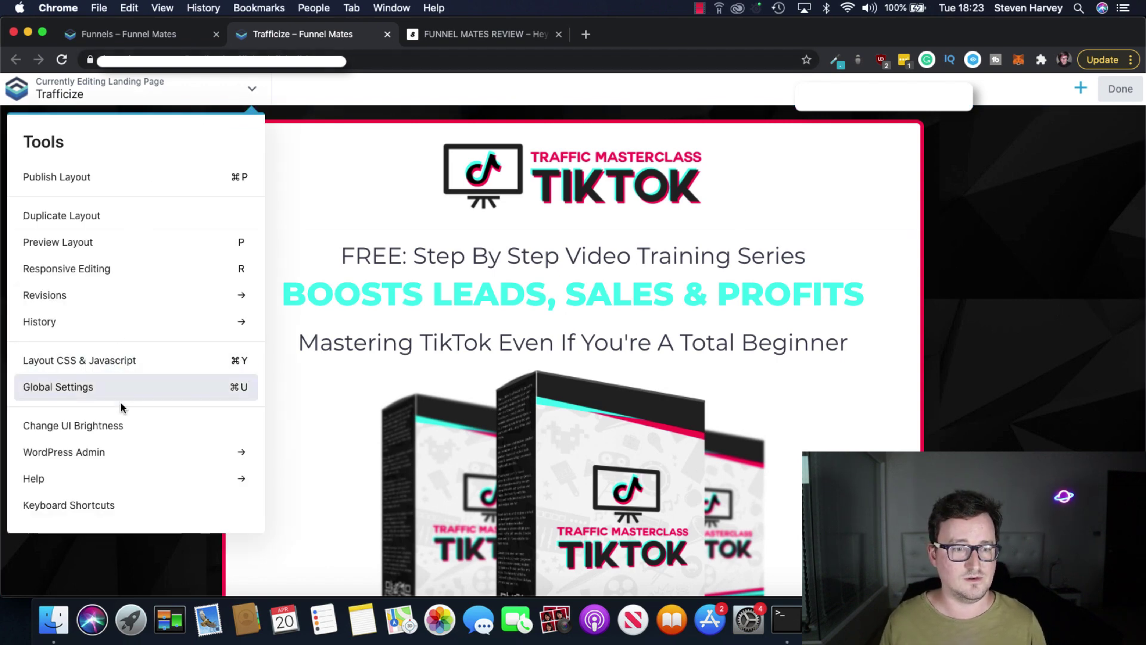
pyautogui.click(1076, 340)
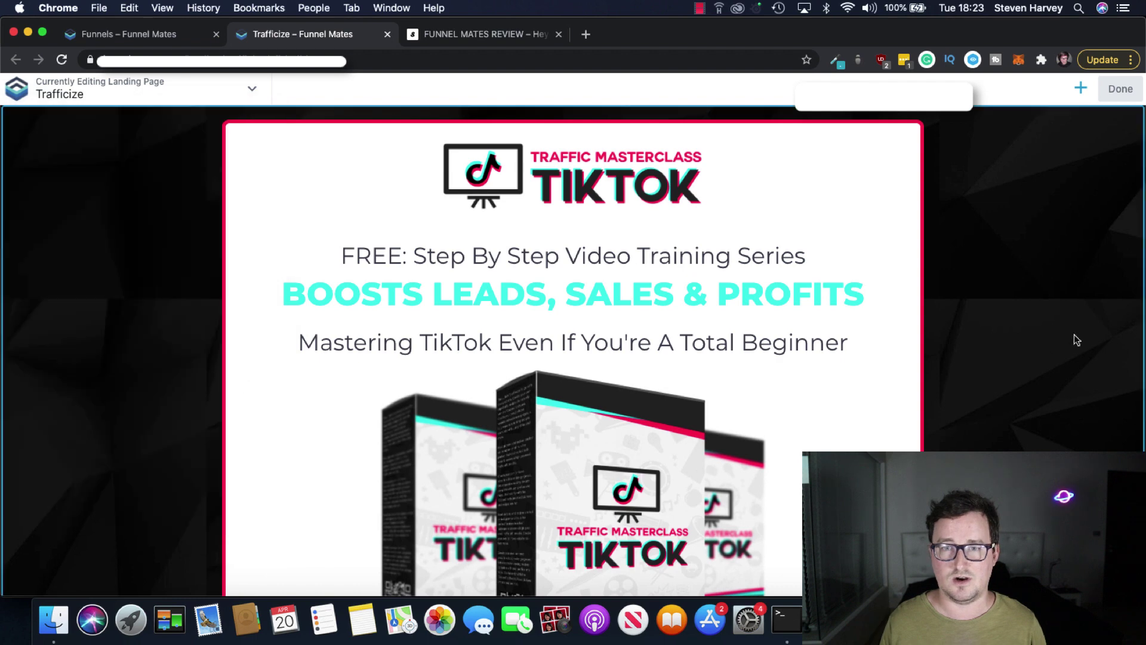
pyautogui.click(669, 198)
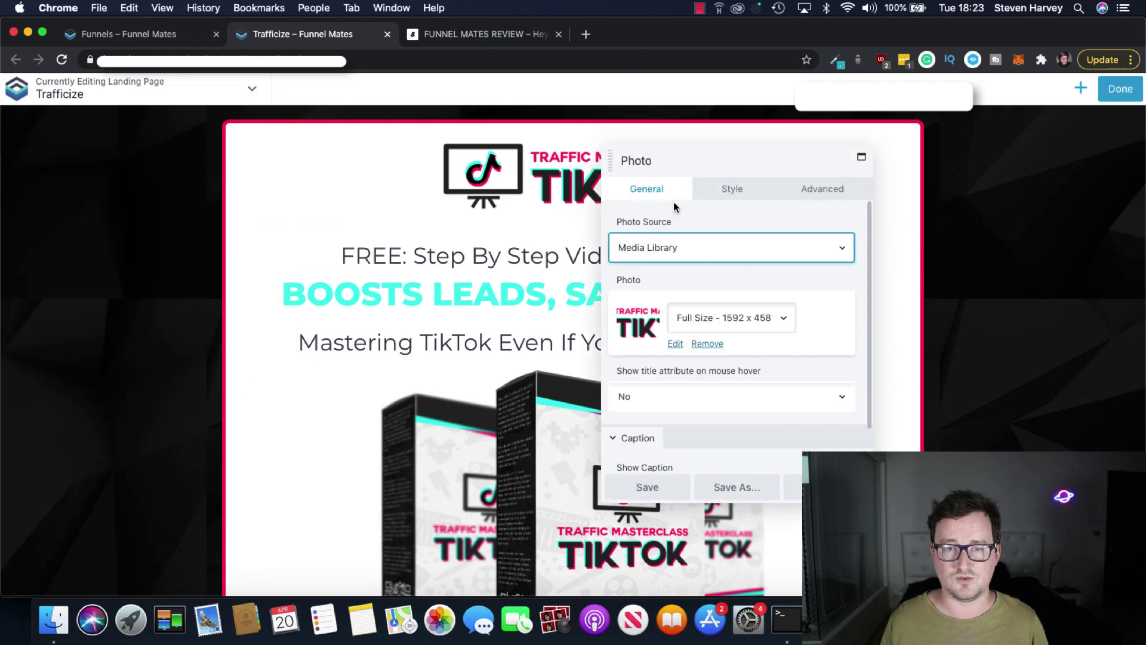
pyautogui.click(747, 195)
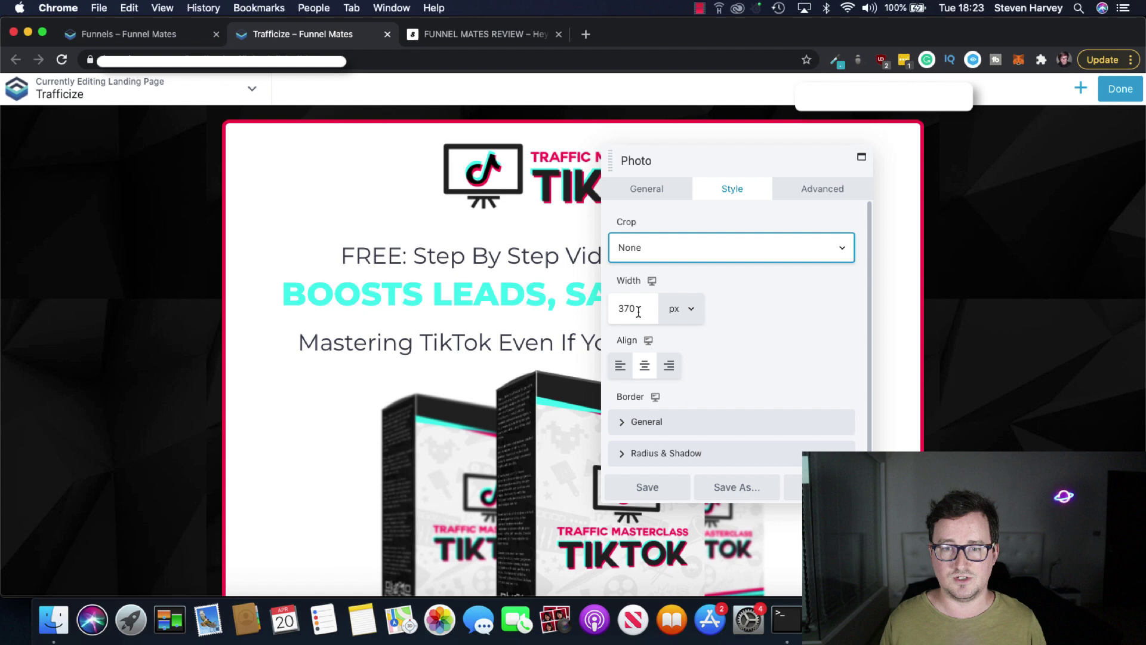
pyautogui.click(905, 296)
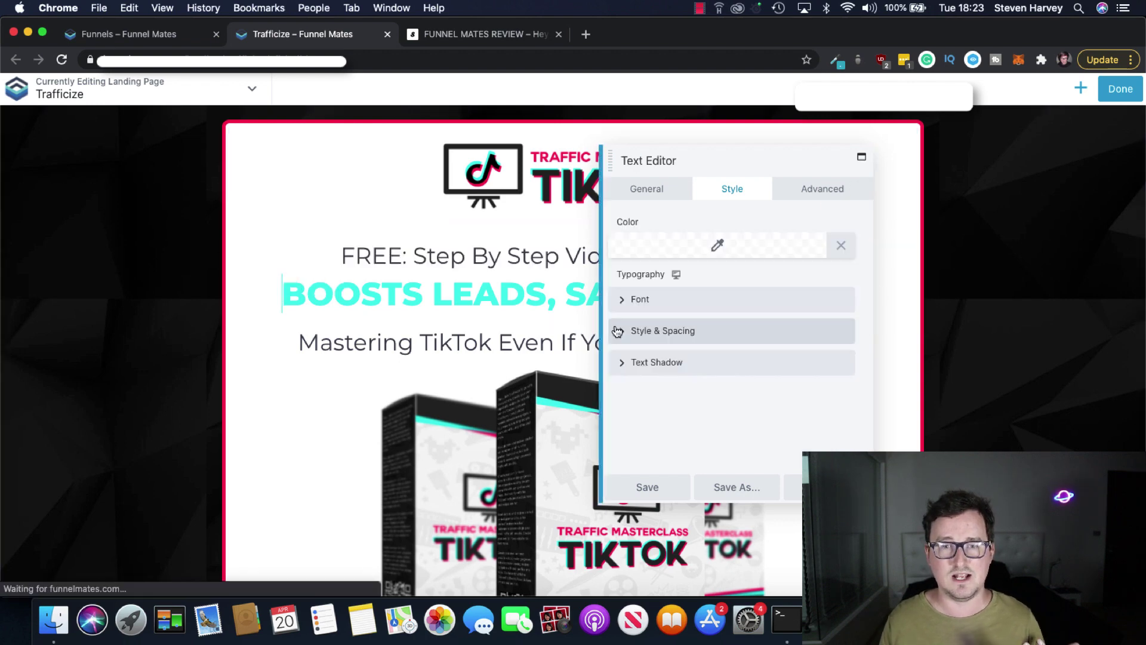
pyautogui.click(861, 158)
pyautogui.scroll(-5, 849, 442)
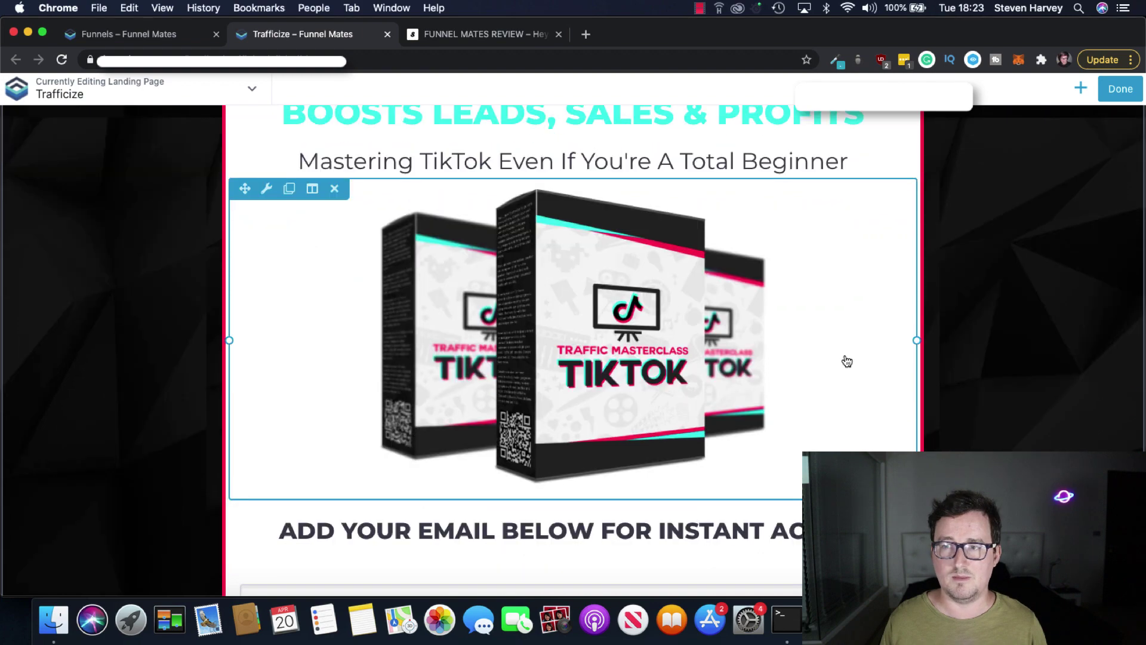
pyautogui.scroll(-9, 847, 361)
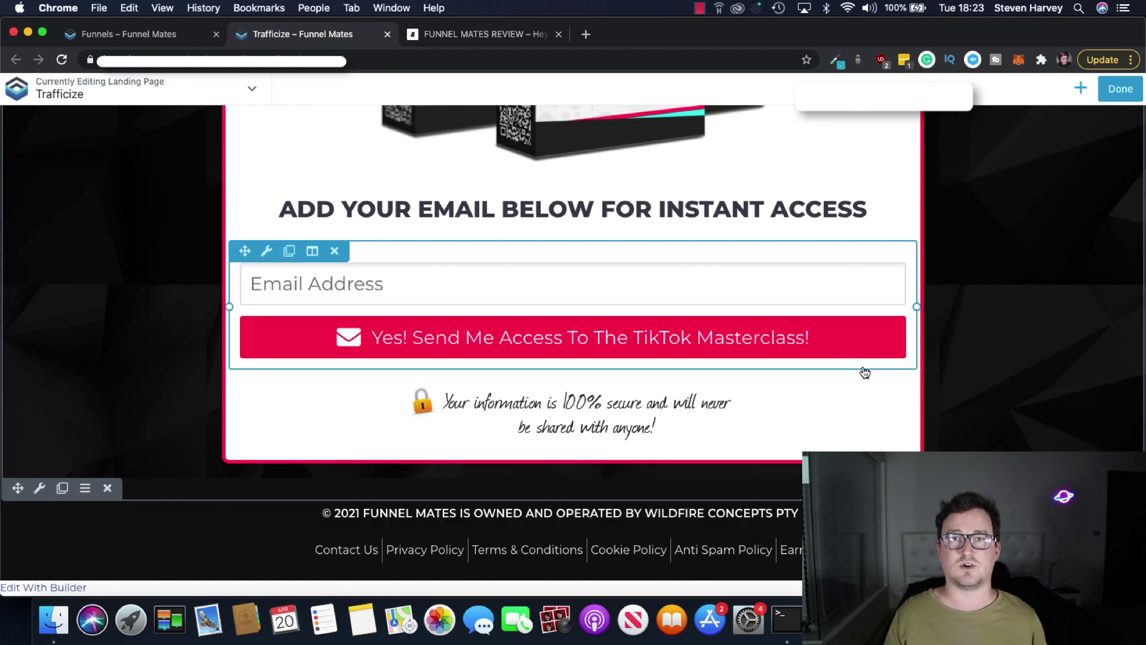
pyautogui.scroll(15, 863, 372)
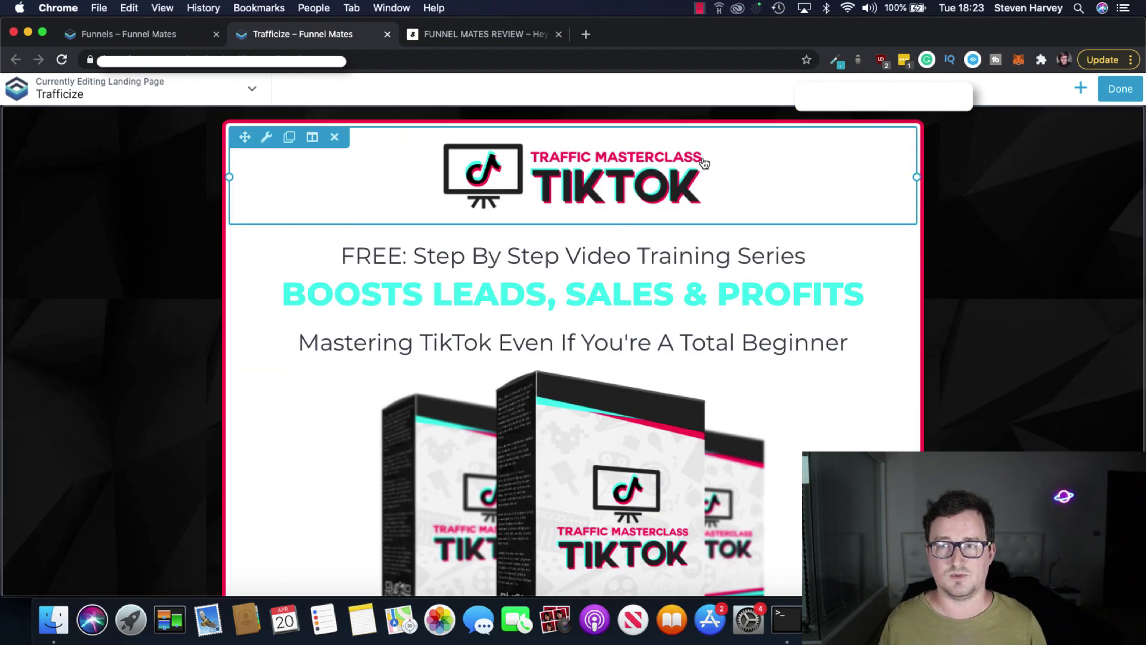
pyautogui.click(174, 37)
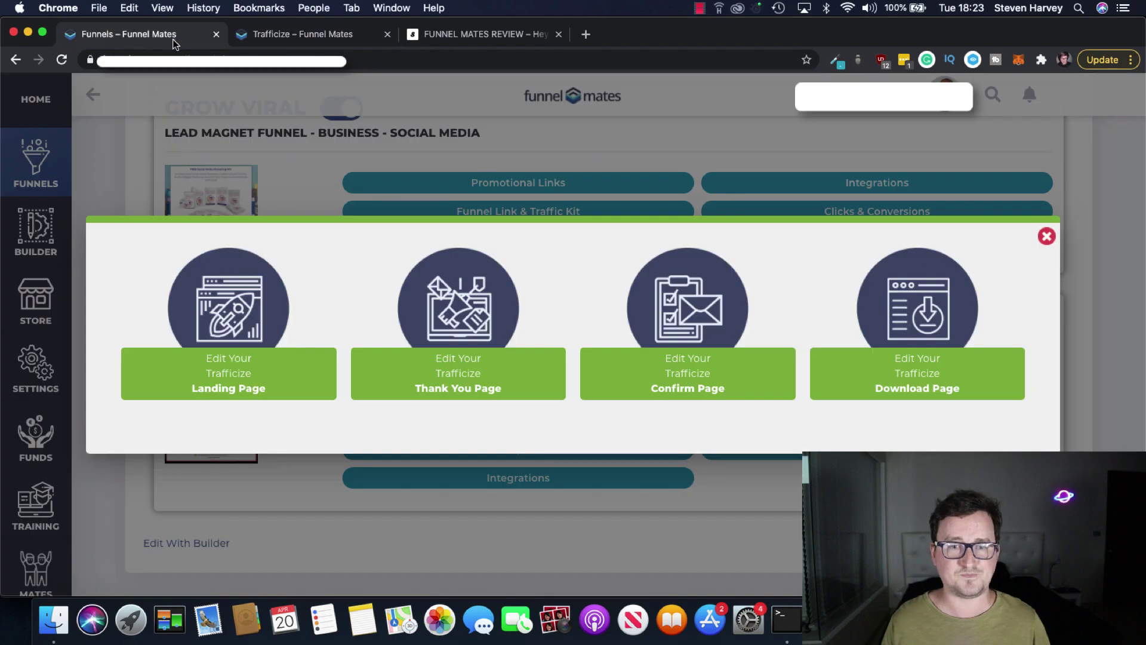
# Close the Trafficize page-edit choices and read its Day 2 follow-up email
pyautogui.click(1046, 236)
pyautogui.click(518, 449)
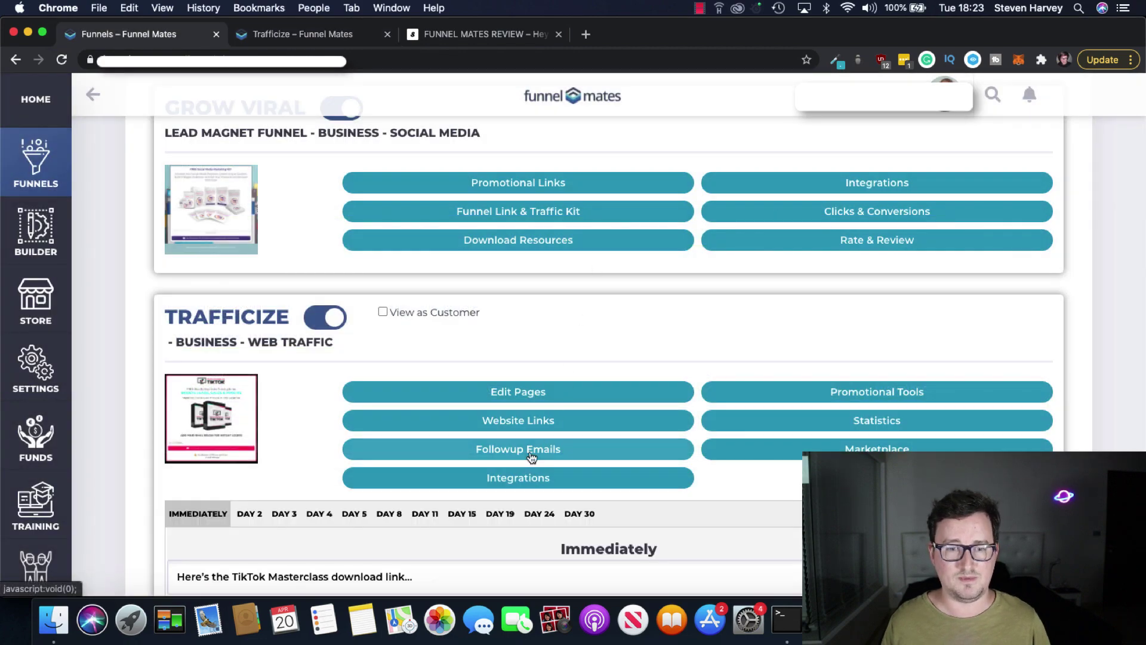
pyautogui.scroll(-5, 633, 381)
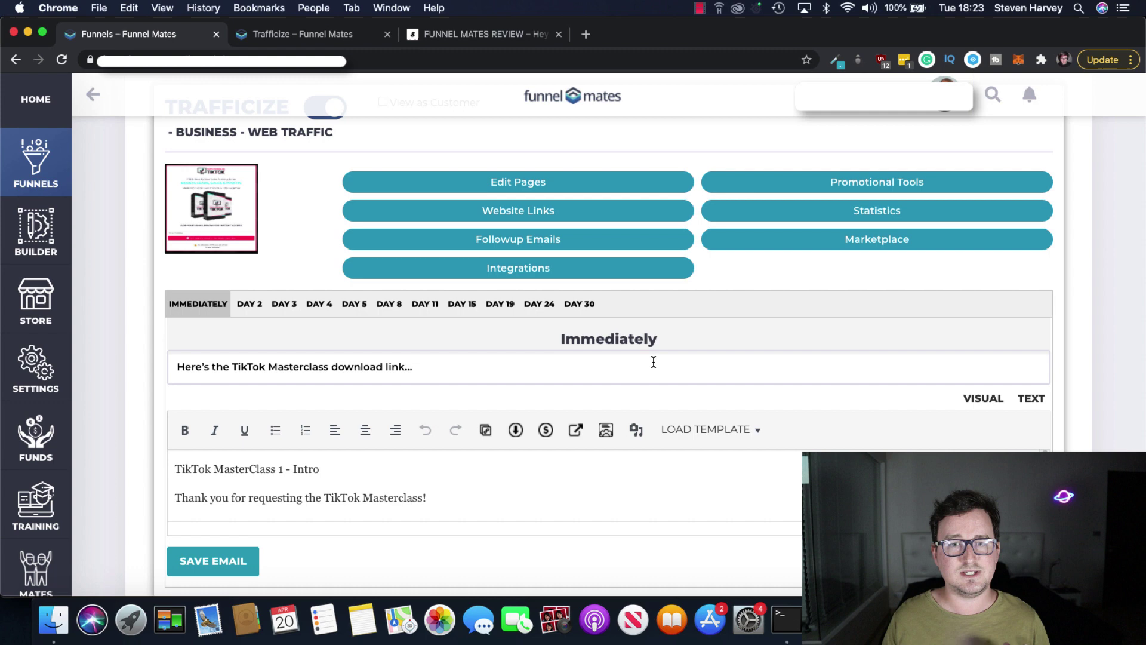
pyautogui.scroll(-2, 653, 362)
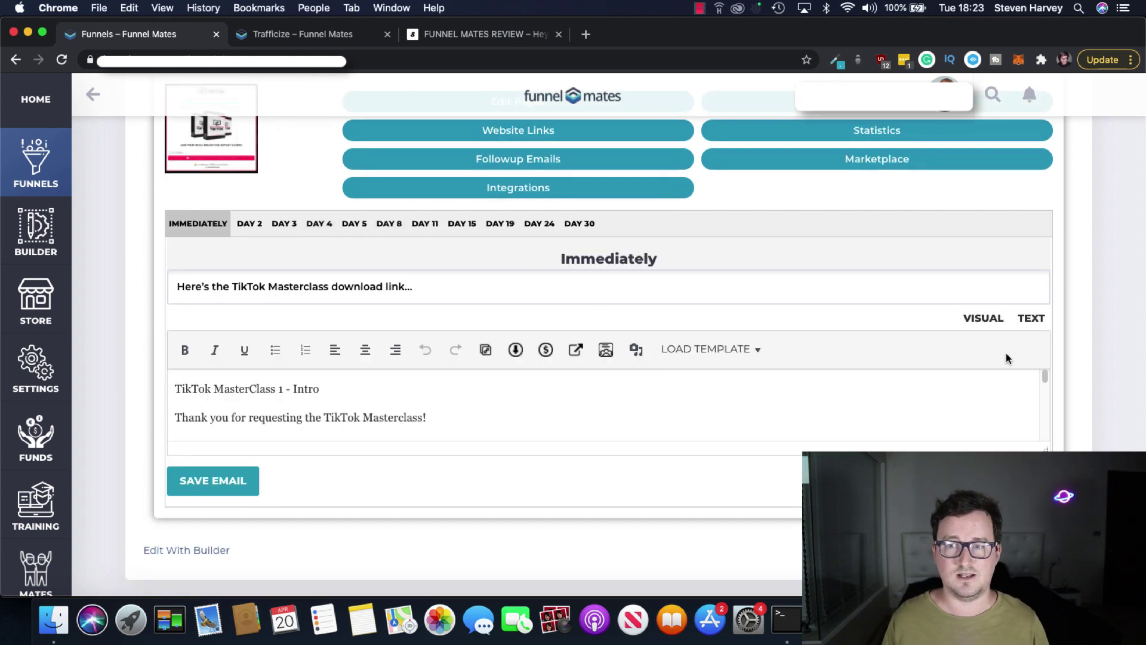
pyautogui.moveTo(1045, 376); pyautogui.dragTo(1031, 317)
pyautogui.scroll(1, 820, 280)
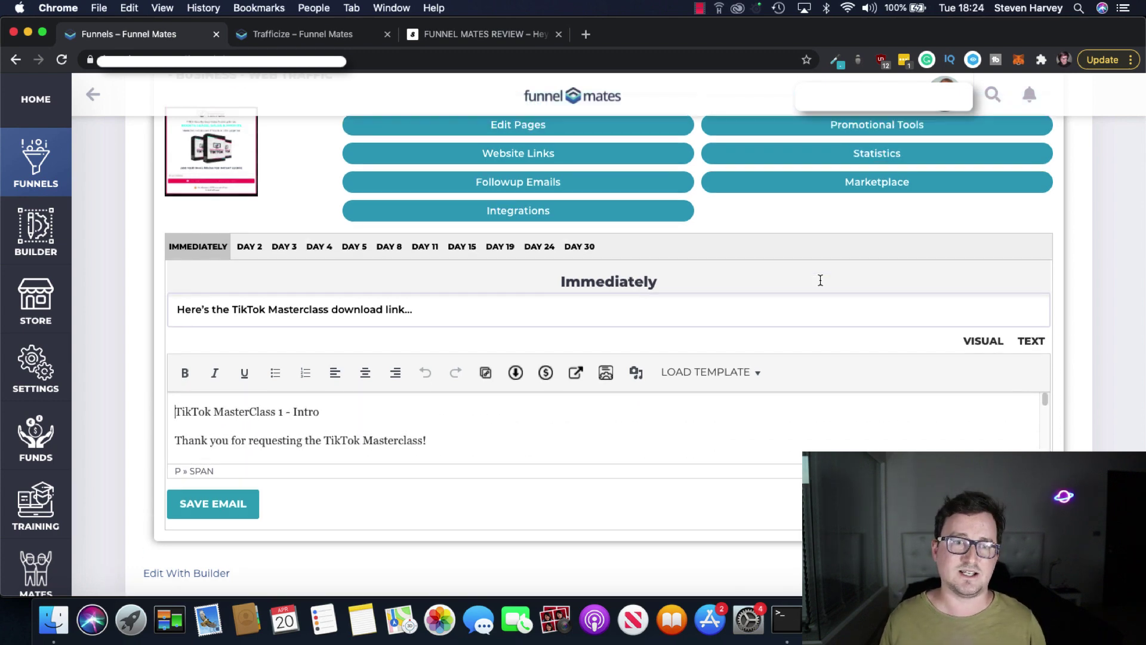
pyautogui.click(254, 247)
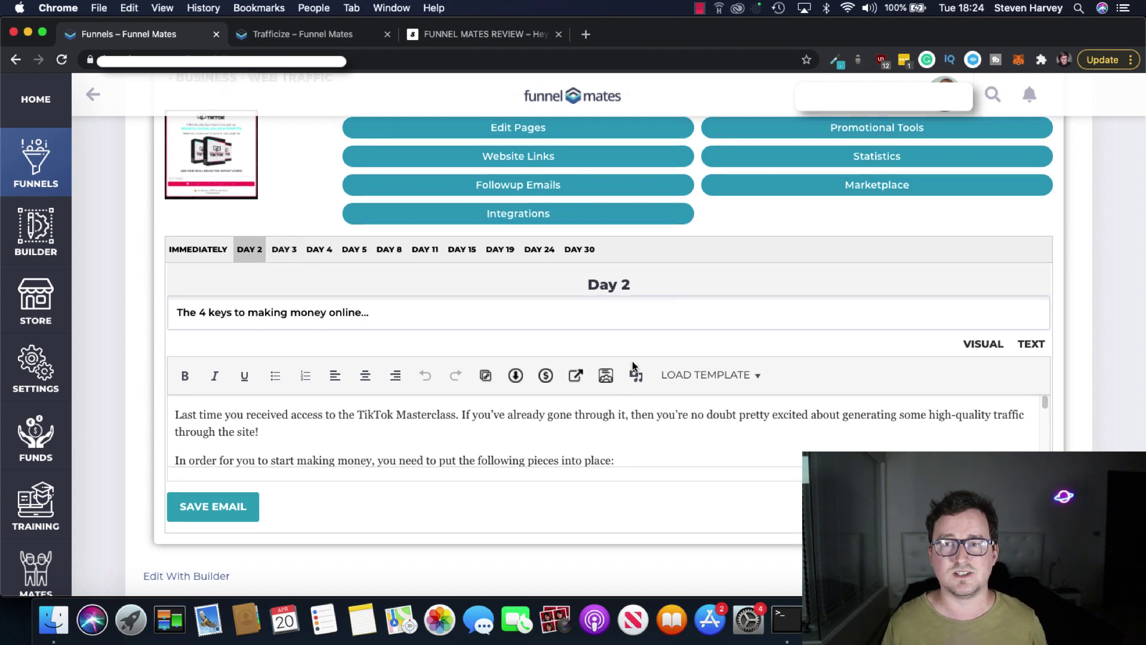
# Scroll up the Funnels list past Grow Viral and Leads Gorilla, then go to BUILDER
pyautogui.scroll(2, 1068, 365)
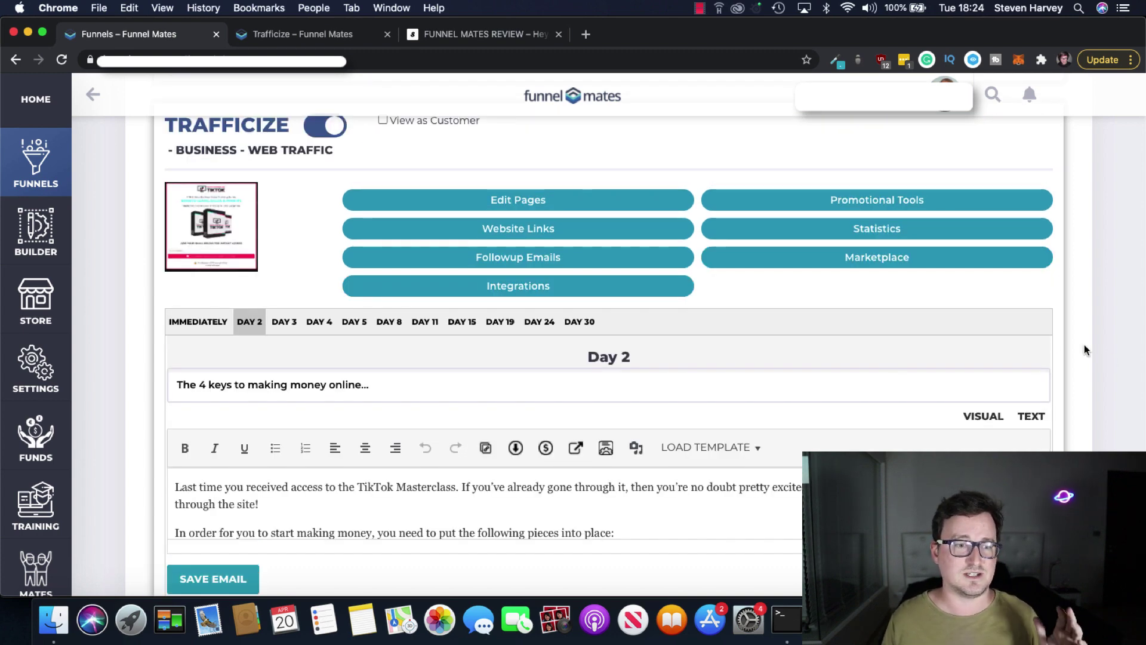
pyautogui.scroll(1, 919, 331)
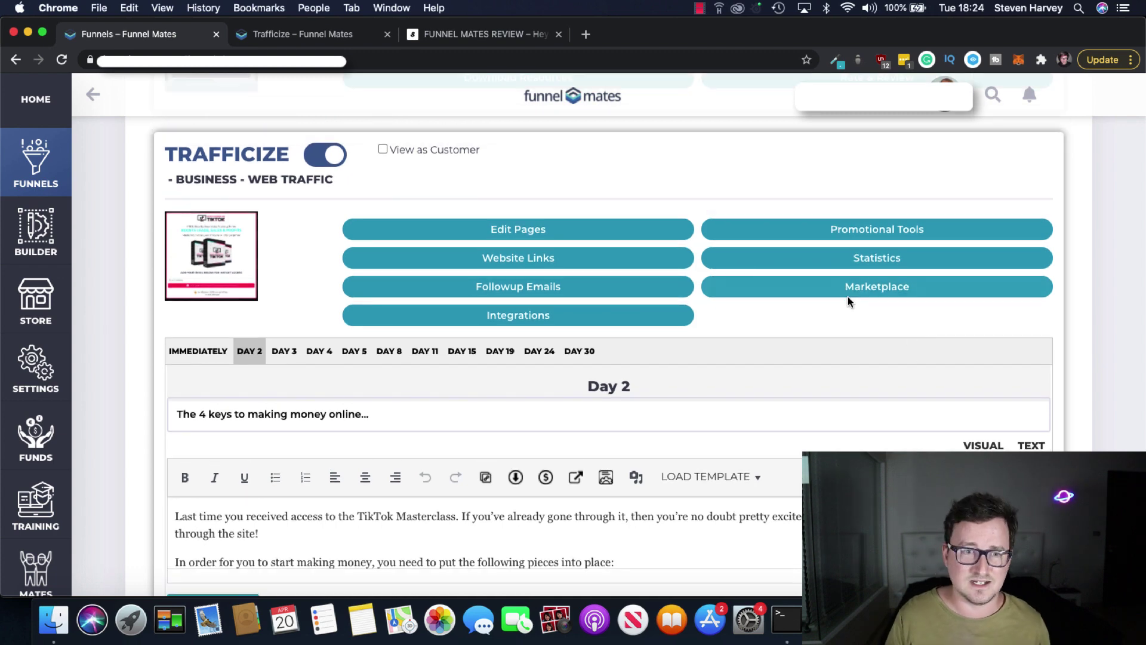
pyautogui.scroll(5, 842, 298)
pyautogui.scroll(-2, 800, 349)
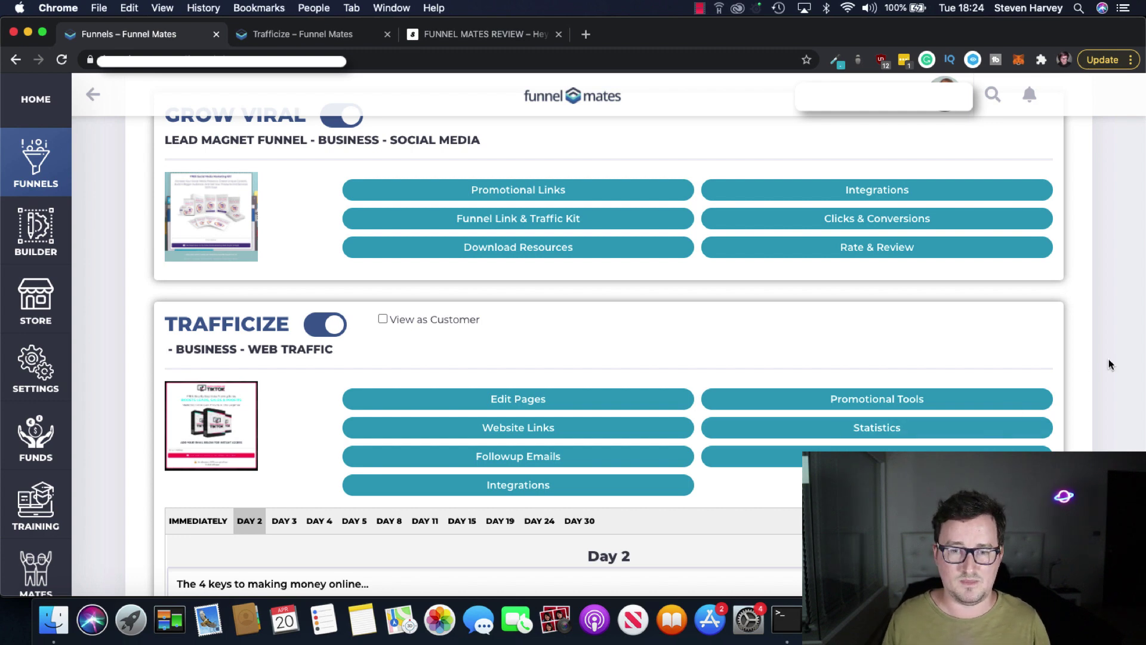
pyautogui.scroll(7, 1108, 359)
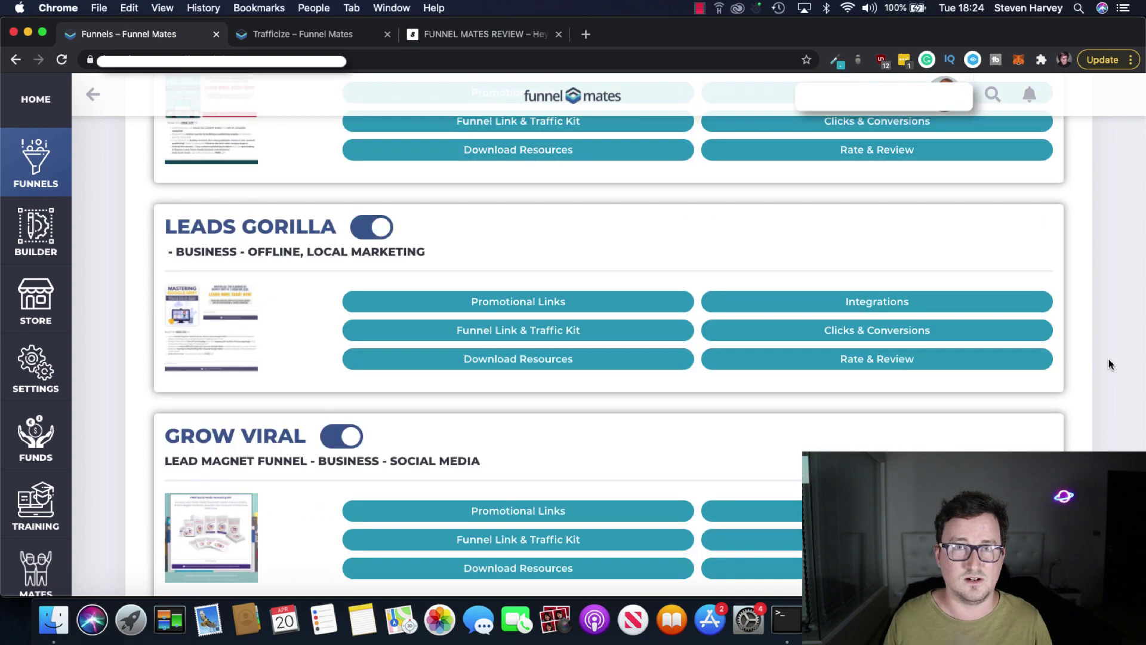
pyautogui.scroll(2, 1108, 359)
pyautogui.scroll(11, 1108, 359)
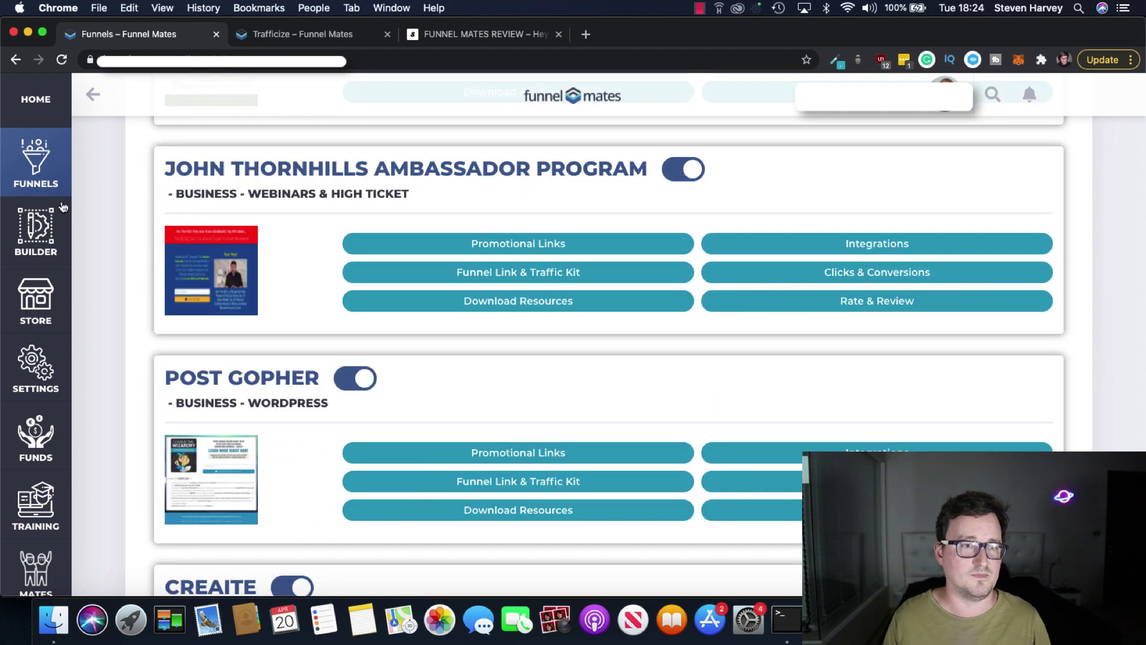
pyautogui.click(36, 232)
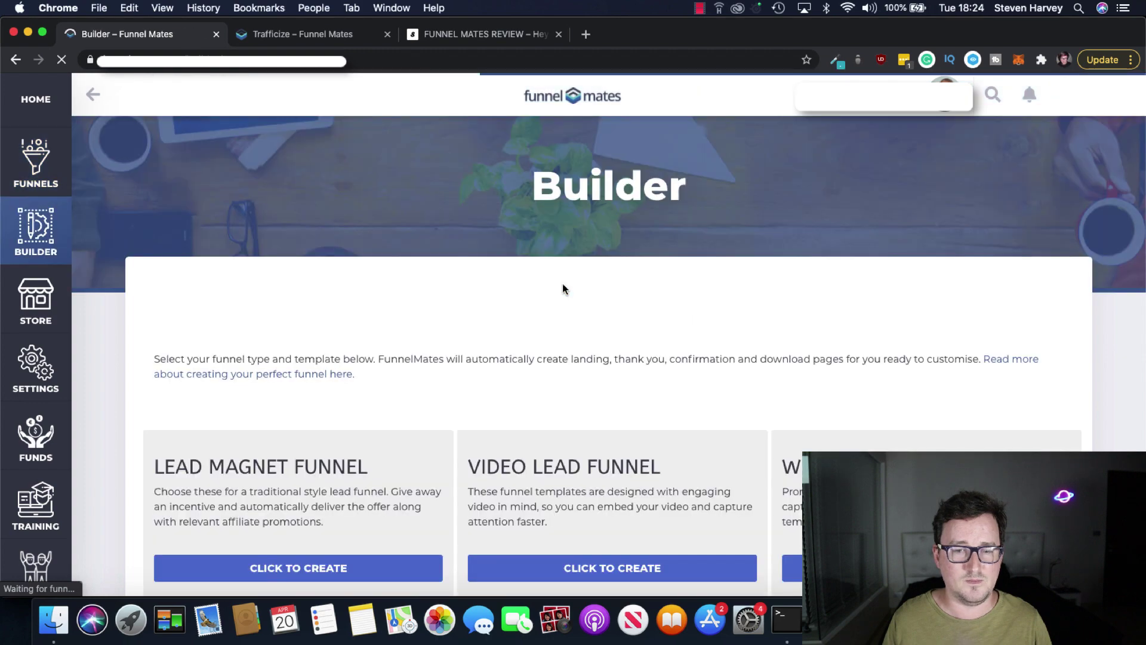
# Create a Lead Magnet funnel named 'Testtrrrrr' from the Lead Magnet template and open its landing page
pyautogui.scroll(-4, 562, 284)
pyautogui.scroll(3, 562, 284)
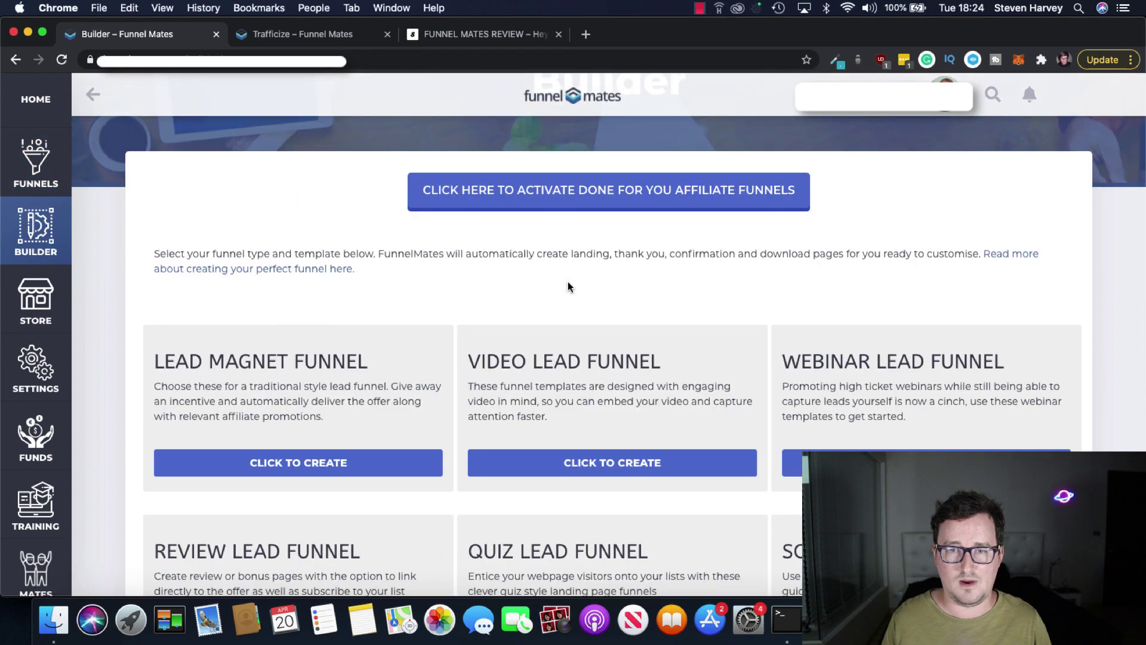
pyautogui.scroll(-1, 567, 418)
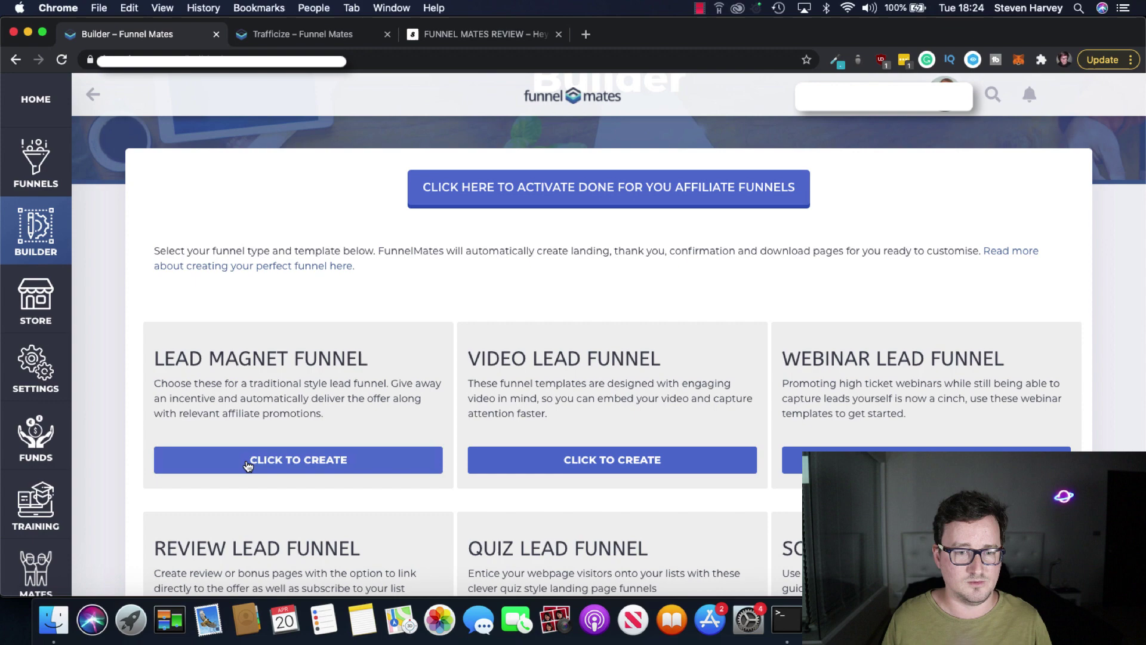
pyautogui.click(251, 461)
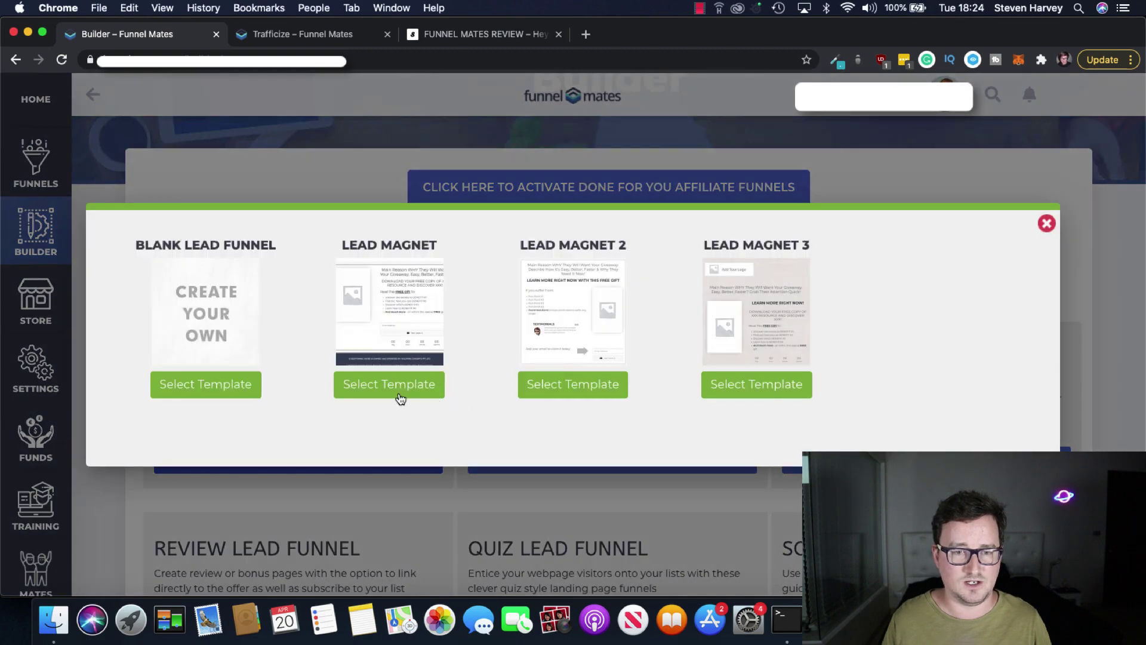
pyautogui.click(394, 388)
pyautogui.click(363, 341)
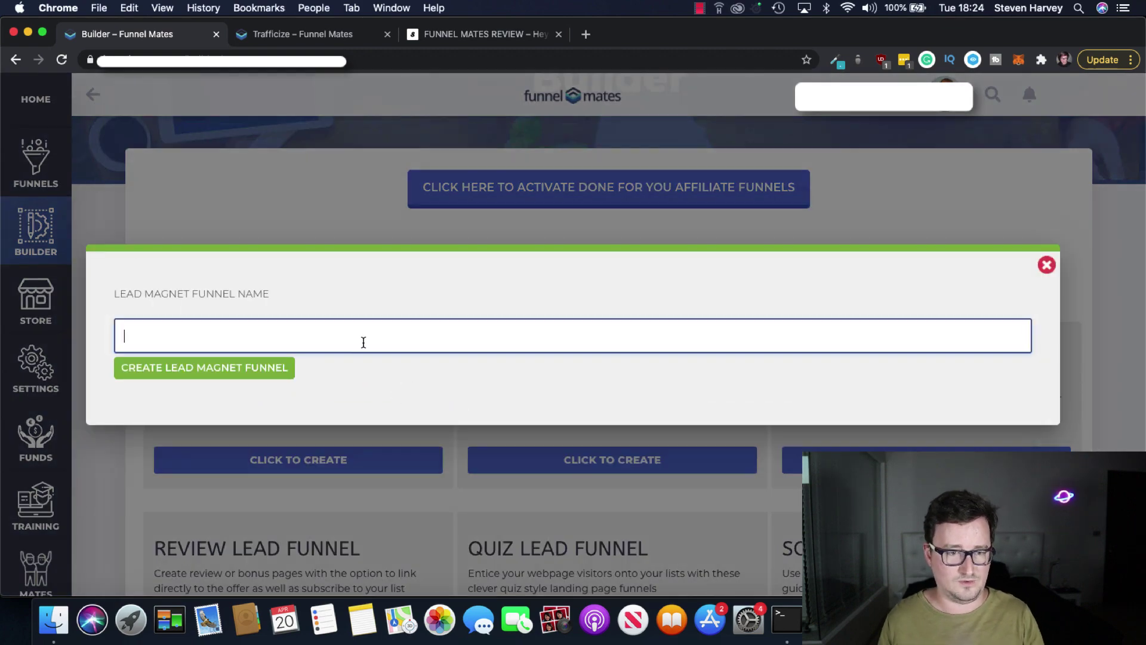
pyautogui.write('Testtrrrrr')
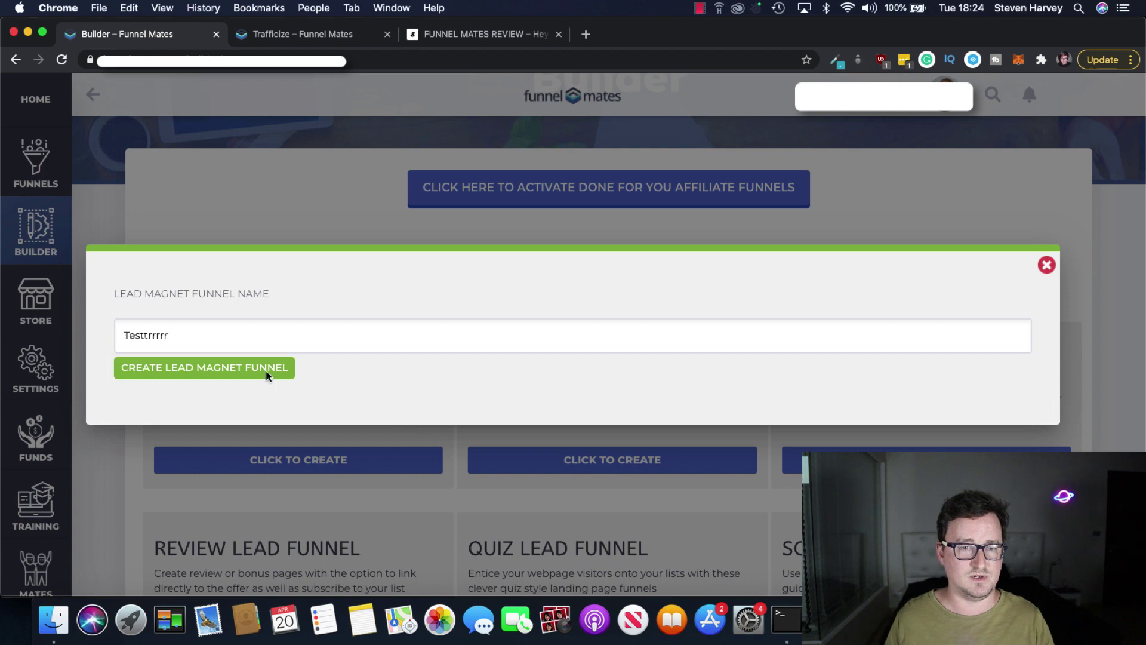
pyautogui.click(267, 370)
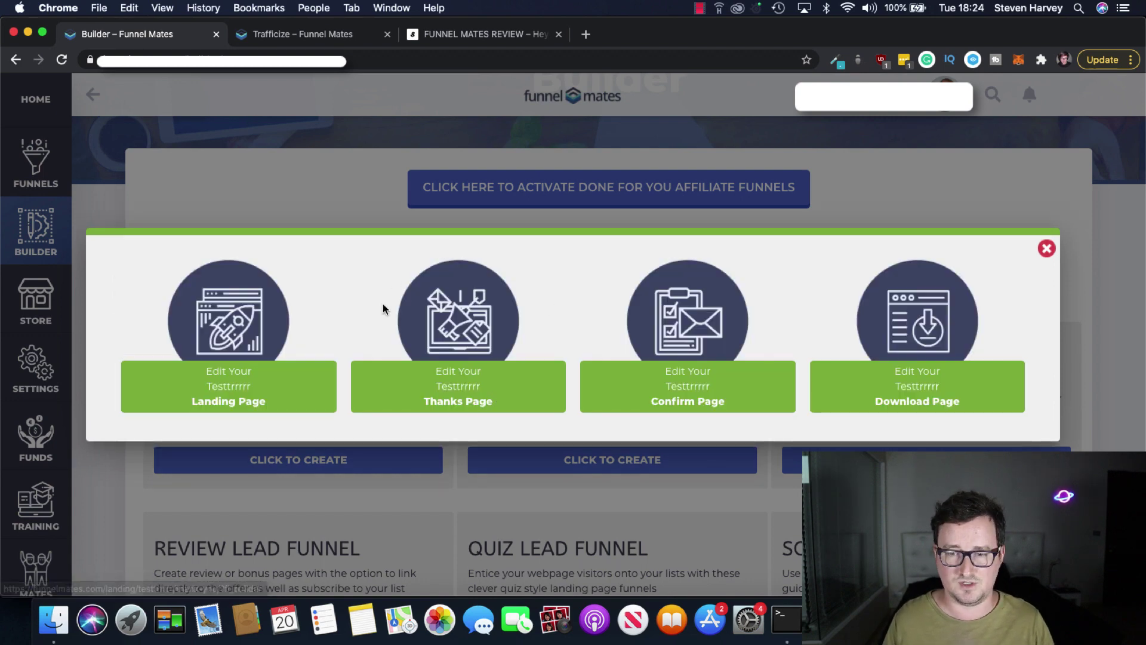
pyautogui.click(260, 377)
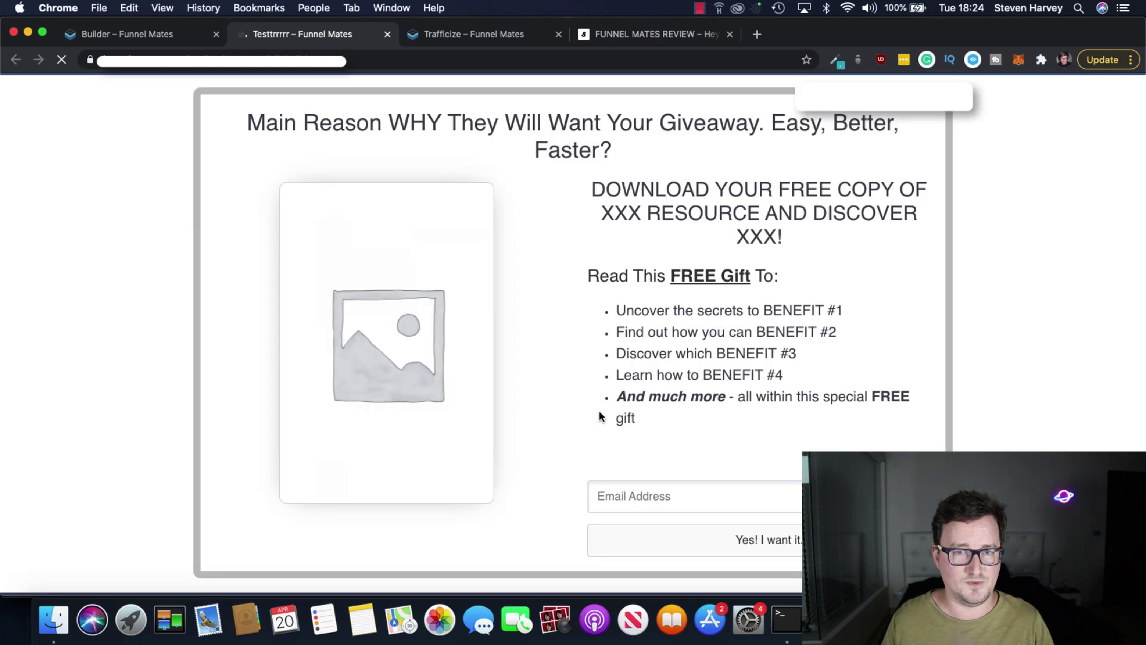
# Change 'Main' in the landing page heading to 'The ONE' and save
pyautogui.scroll(-3, 1001, 328)
pyautogui.scroll(3, 1001, 324)
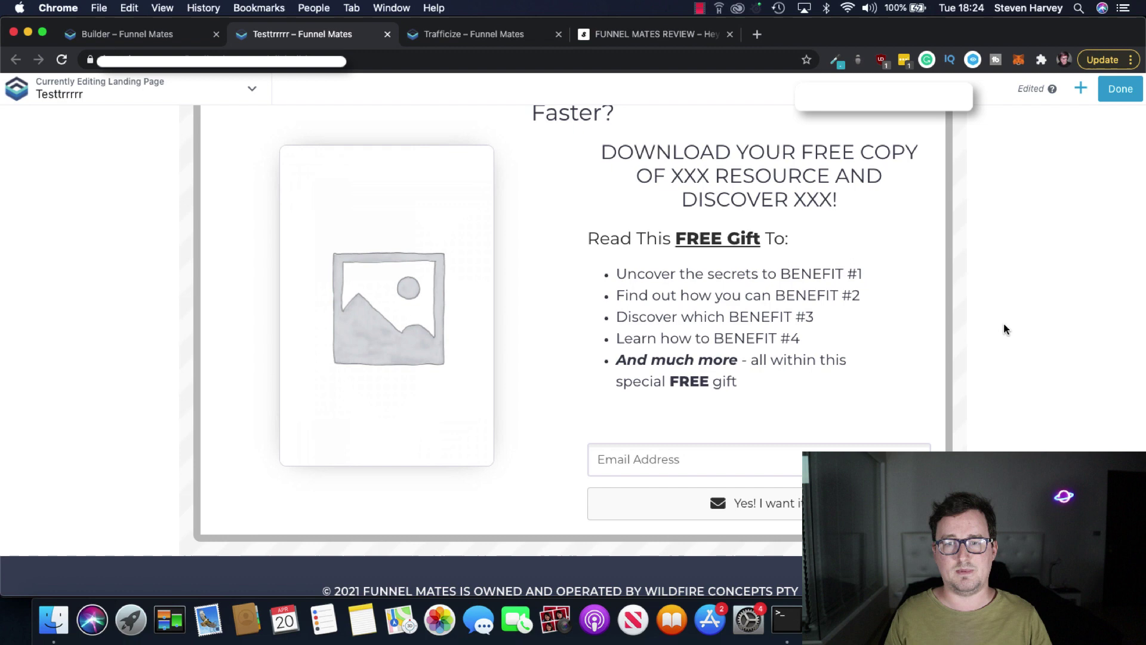
pyautogui.scroll(-3, 1004, 324)
pyautogui.scroll(3, 1004, 323)
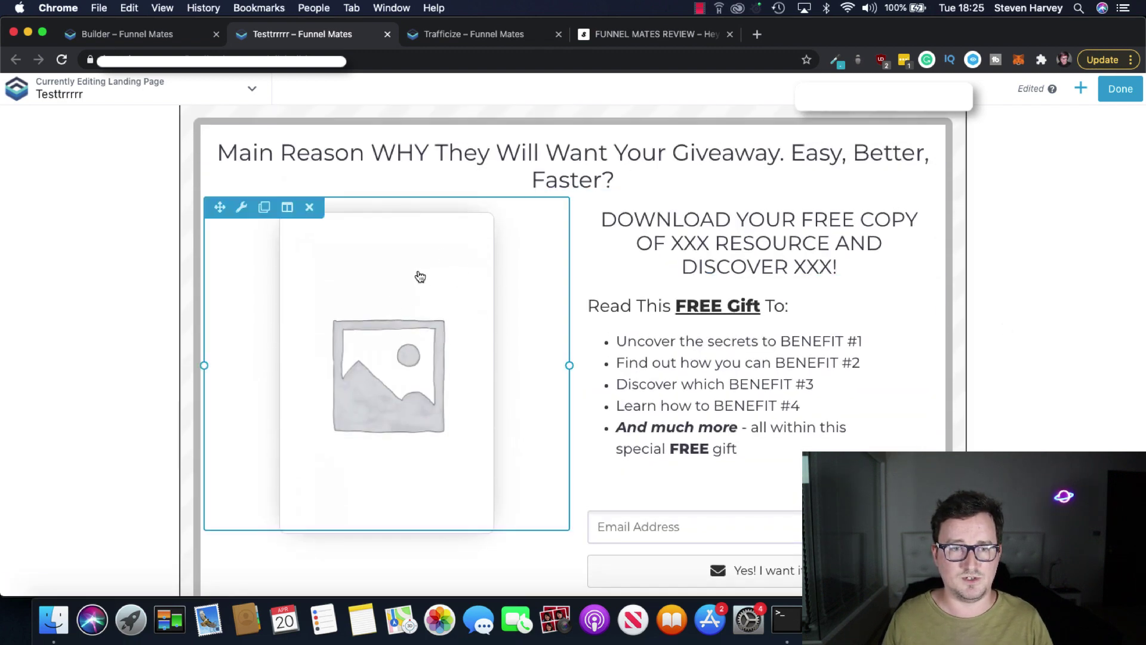
pyautogui.click(408, 155)
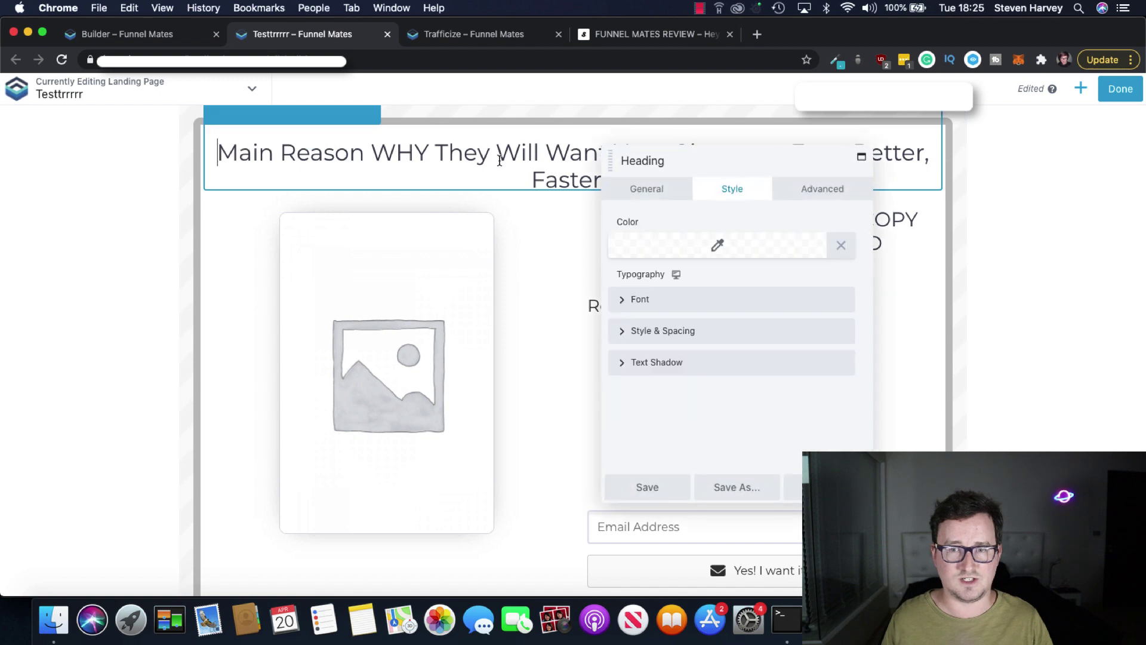
pyautogui.doubleClick(268, 154)
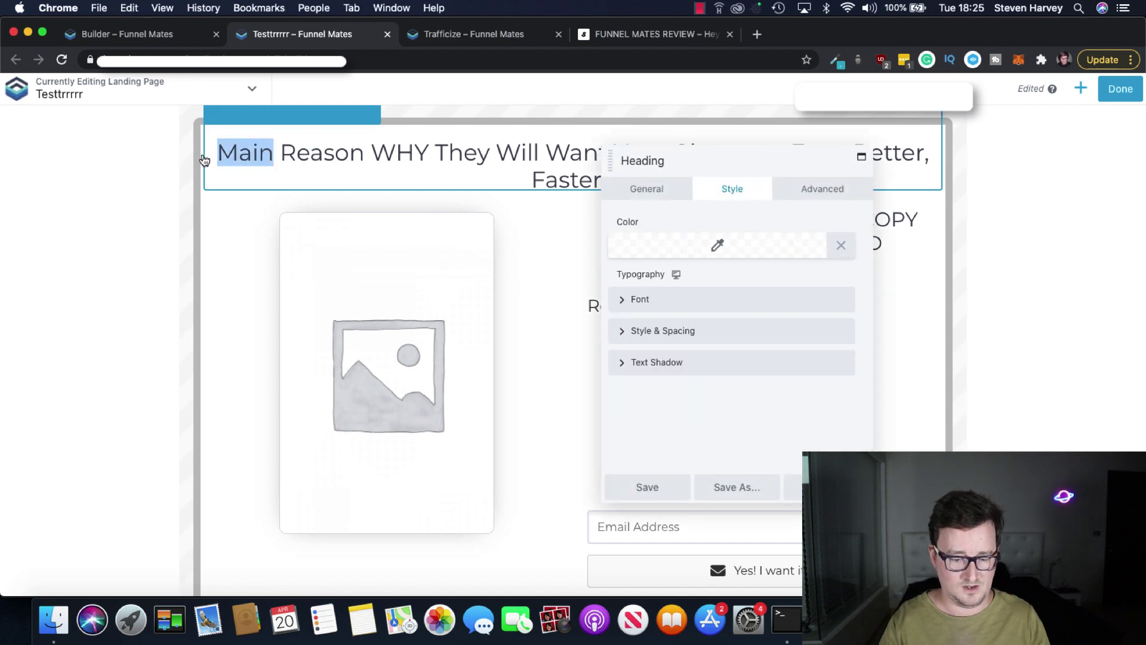
pyautogui.write('The ONE')
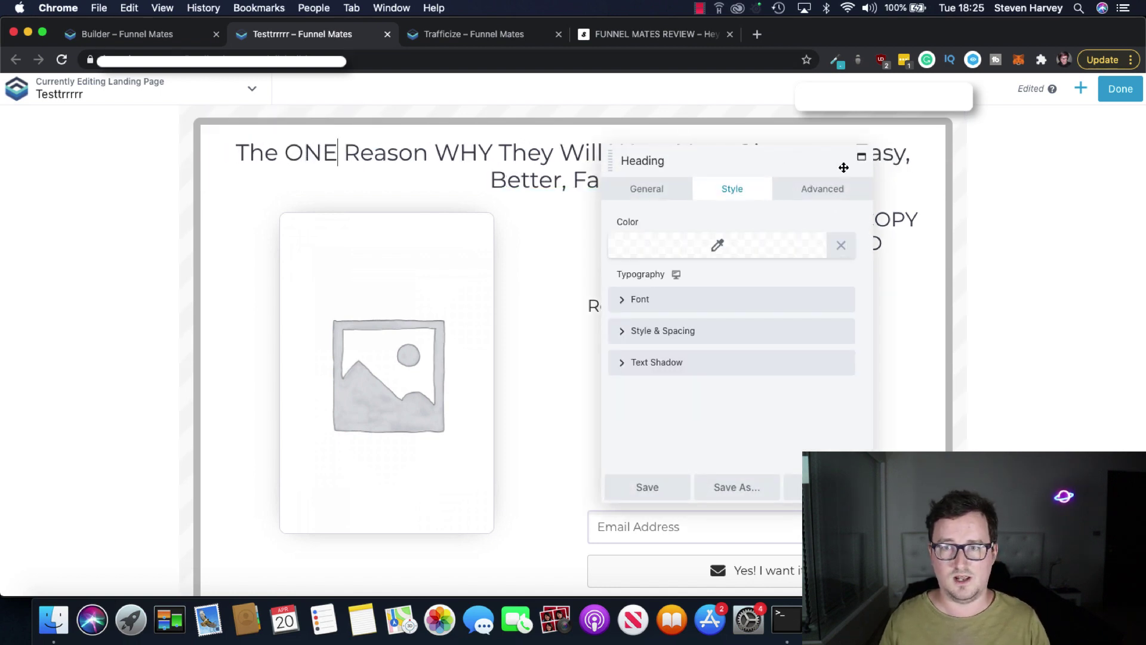
pyautogui.click(661, 490)
# Set the email signup form button text to 'SIGN UP HERE' and save
pyautogui.scroll(-2, 685, 473)
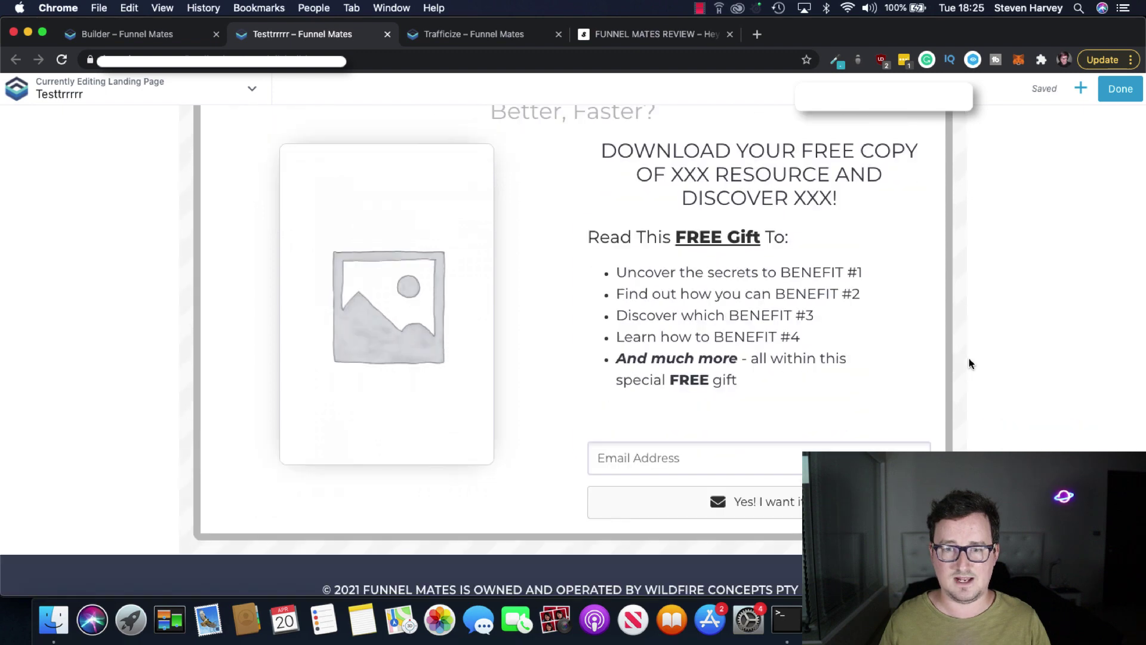
pyautogui.click(719, 469)
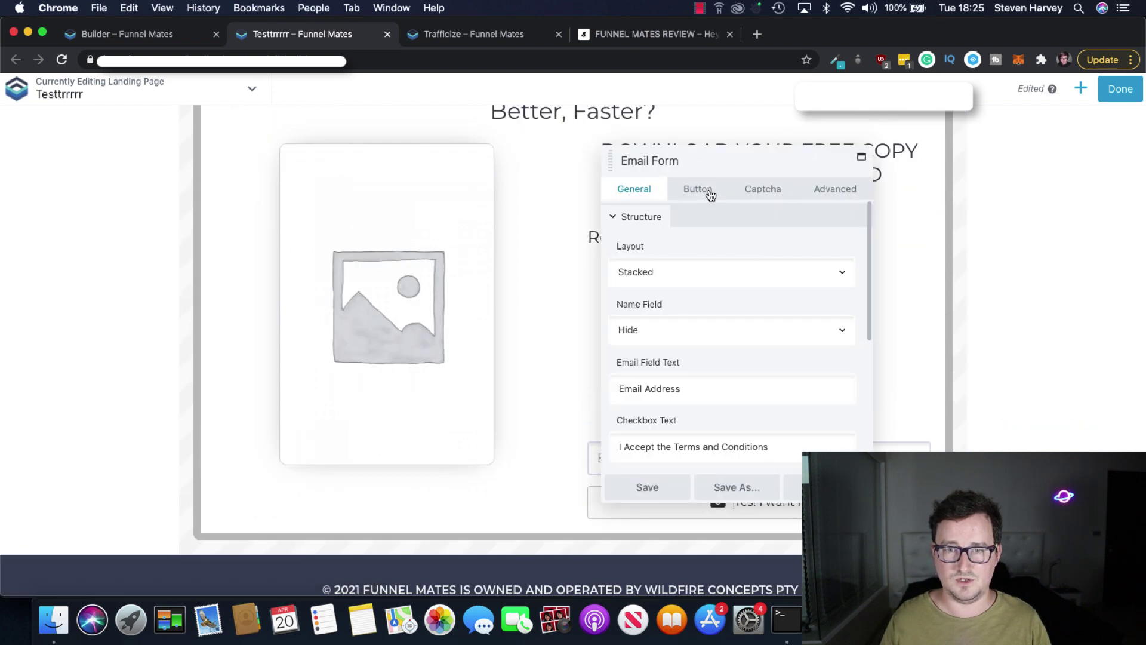
pyautogui.click(709, 190)
pyautogui.moveTo(699, 250); pyautogui.dragTo(569, 245)
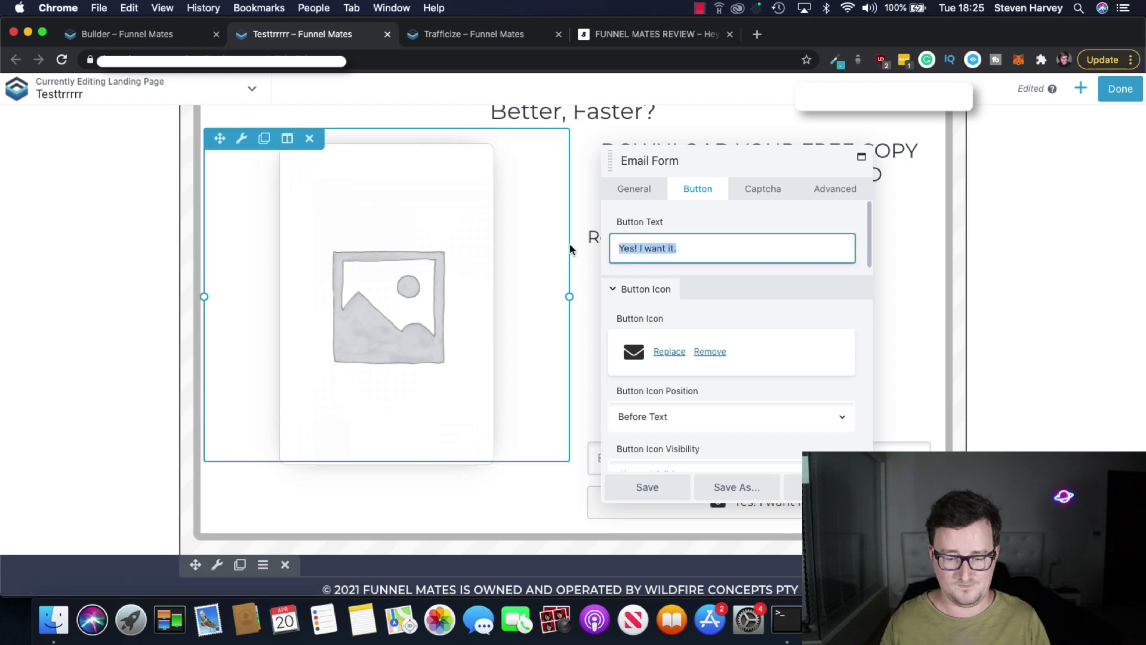
pyautogui.write('SIGN UP HERE')
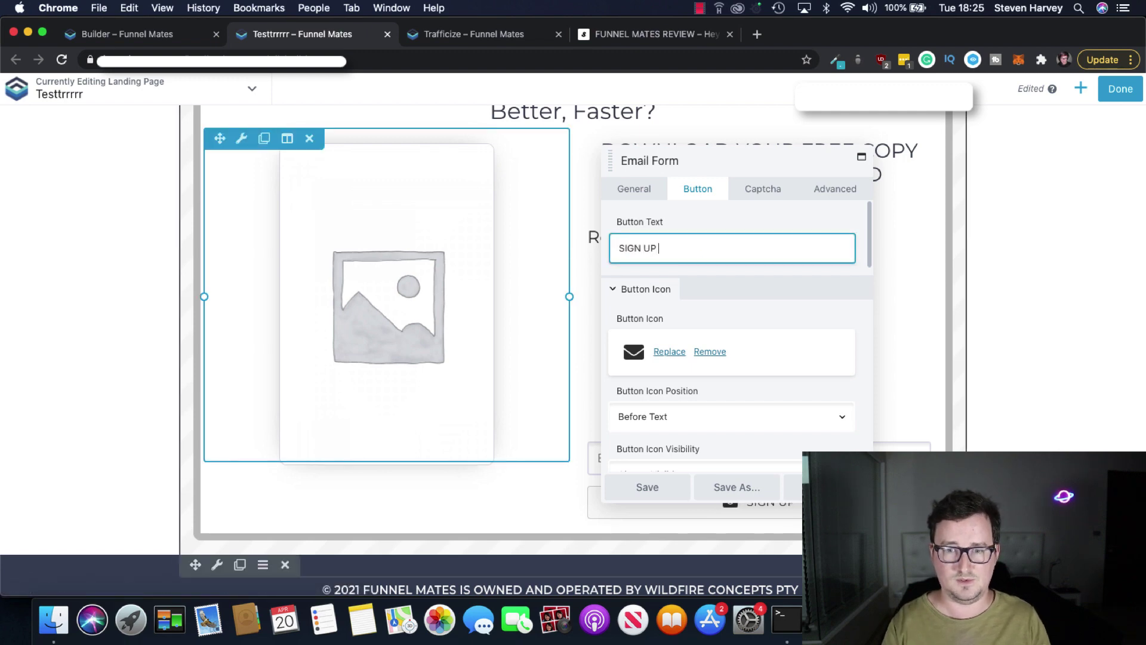
pyautogui.click(647, 487)
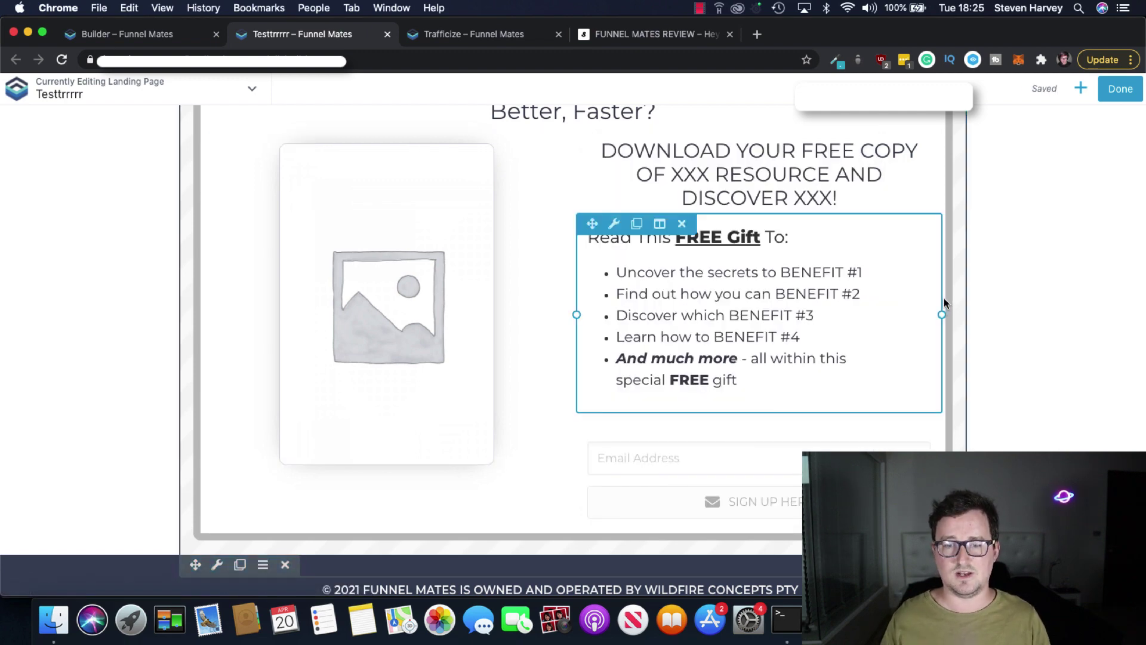
# Review the edited landing page, then return to the Builder tab
pyautogui.scroll(-2, 943, 301)
pyautogui.scroll(3, 952, 275)
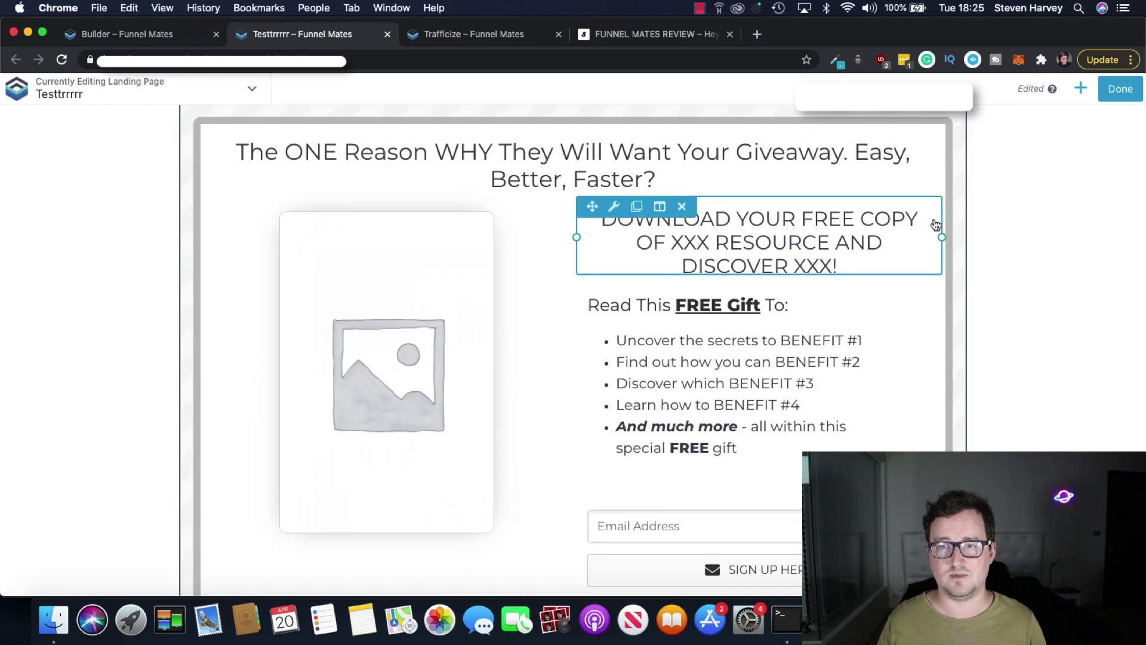
pyautogui.scroll(-1, 931, 233)
pyautogui.scroll(-2, 835, 296)
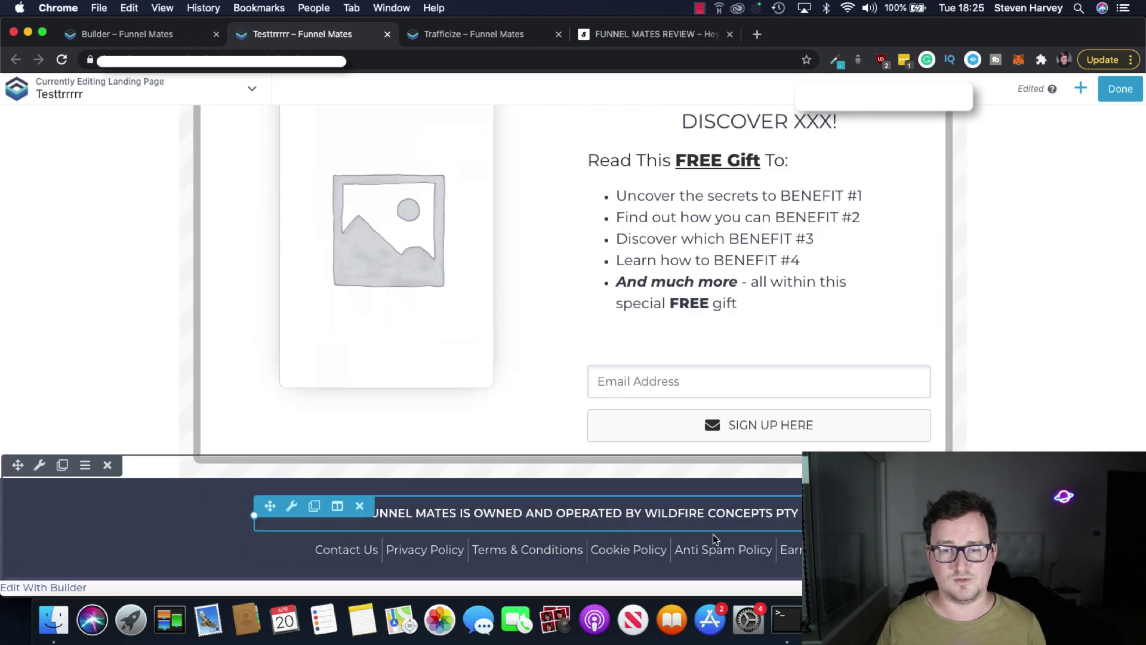
pyautogui.scroll(3, 597, 513)
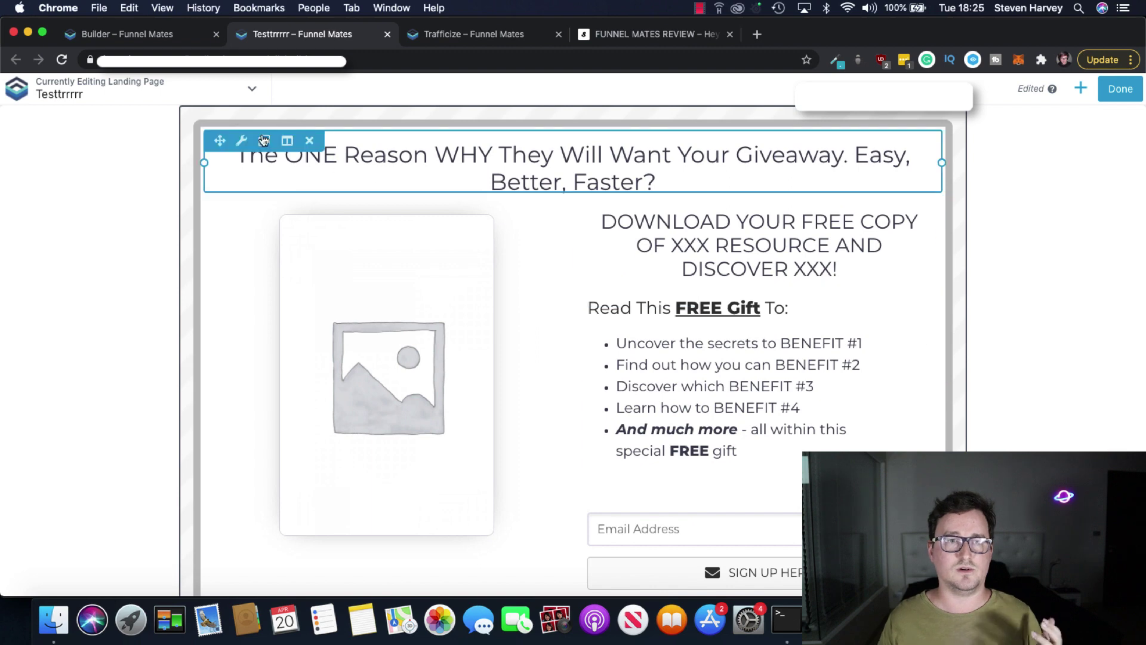
pyautogui.click(164, 37)
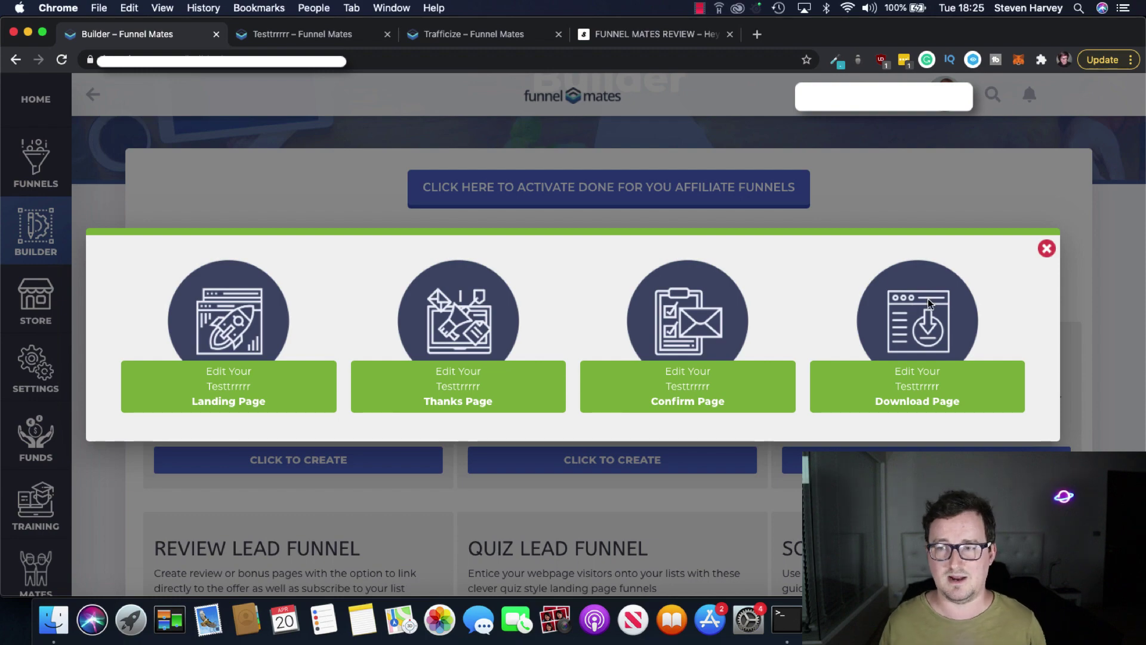
# Close the Testtrrrrr page-editing popup and scroll through the Builder's funnel types
pyautogui.click(1047, 249)
pyautogui.scroll(-3, 1114, 352)
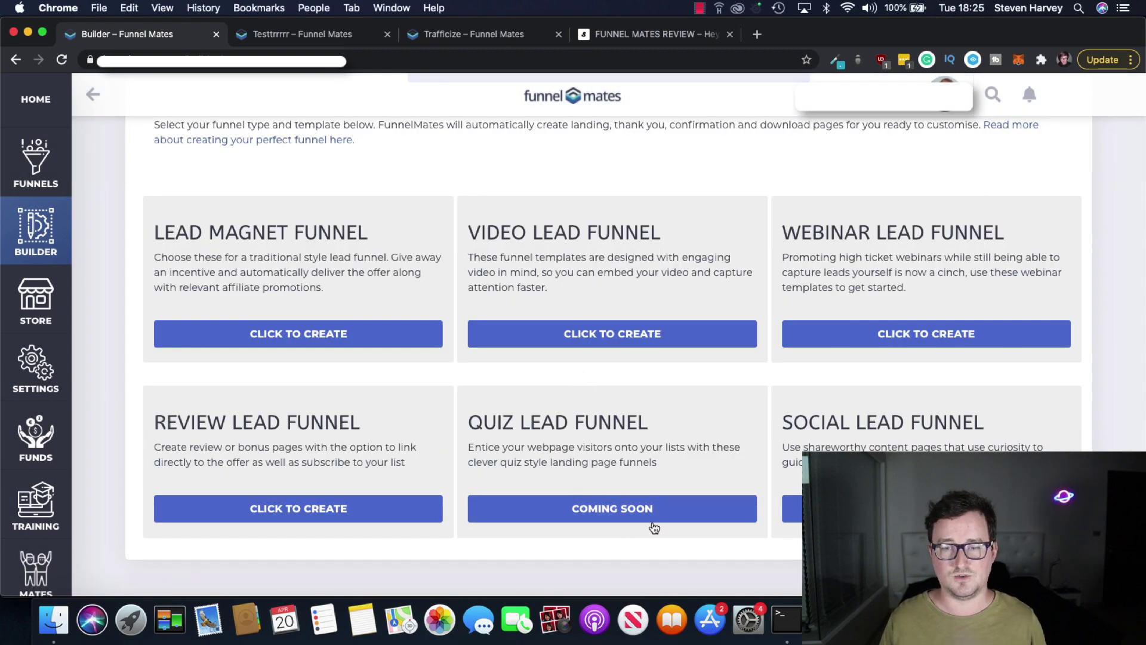
pyautogui.scroll(1, 729, 428)
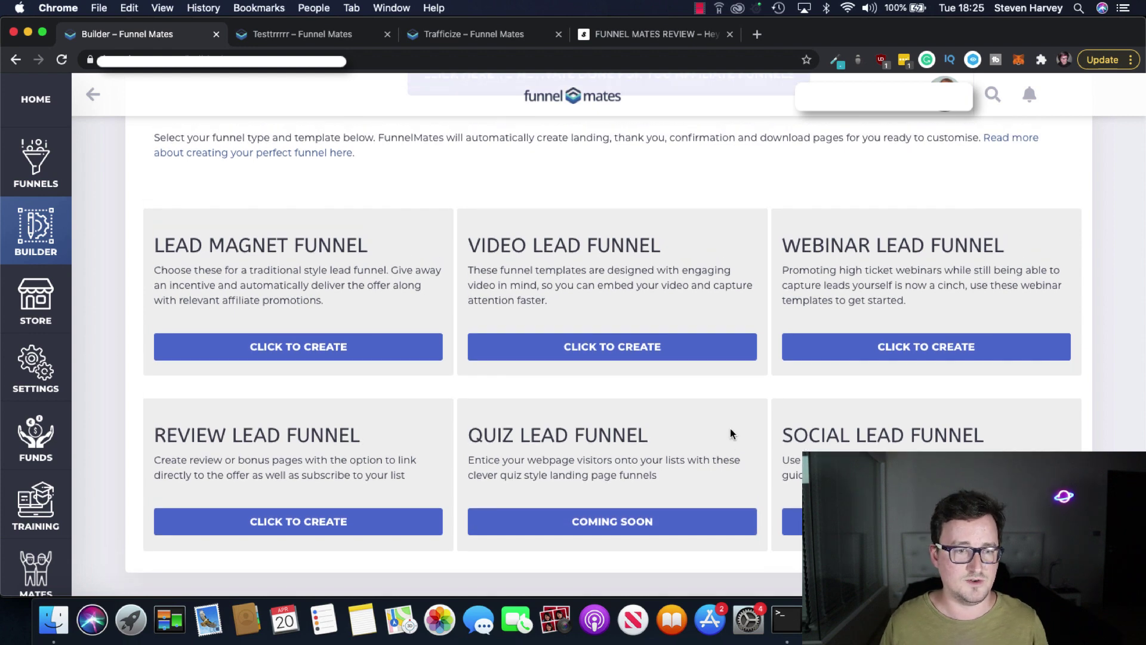
pyautogui.scroll(5, 420, 330)
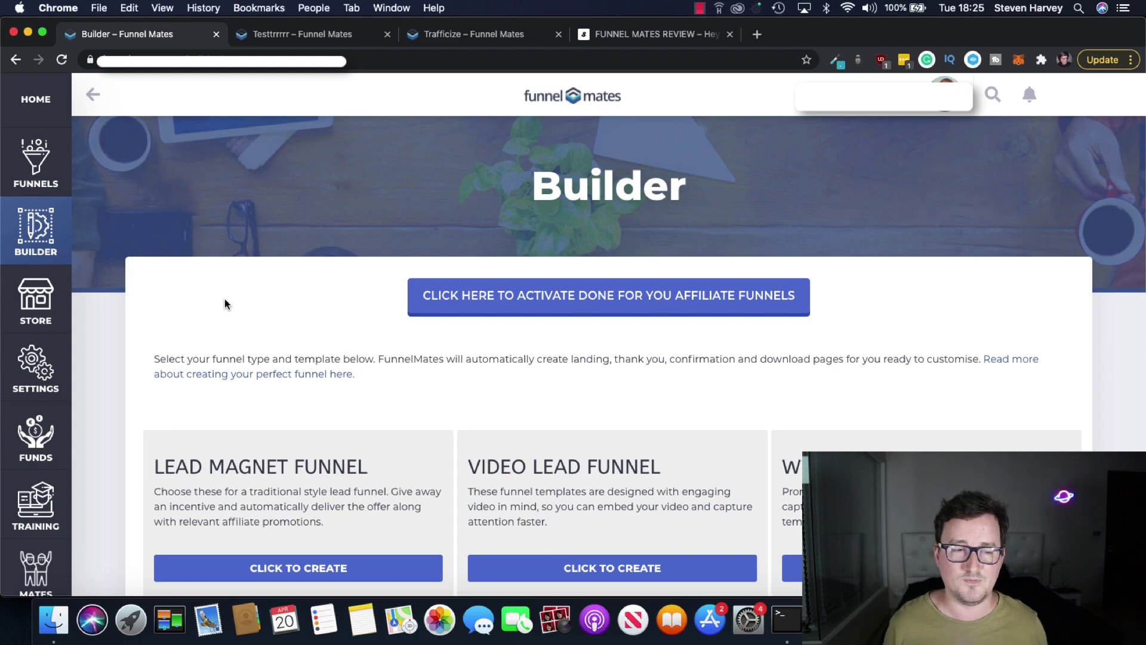
pyautogui.click(36, 298)
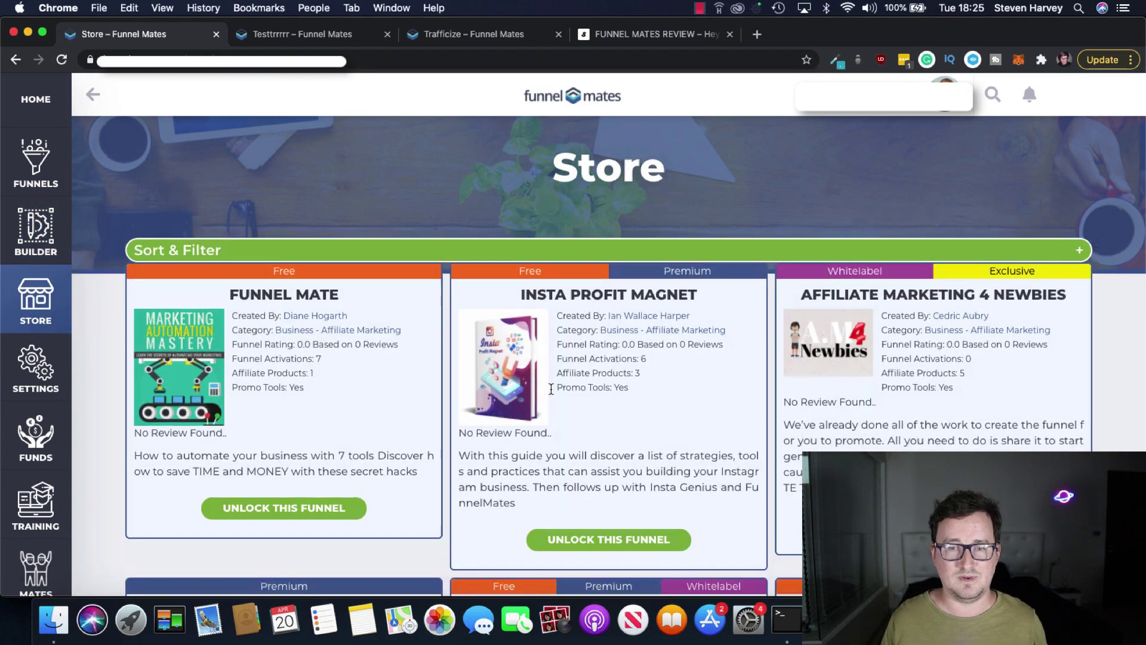
pyautogui.scroll(-10, 772, 370)
pyautogui.scroll(3, 773, 370)
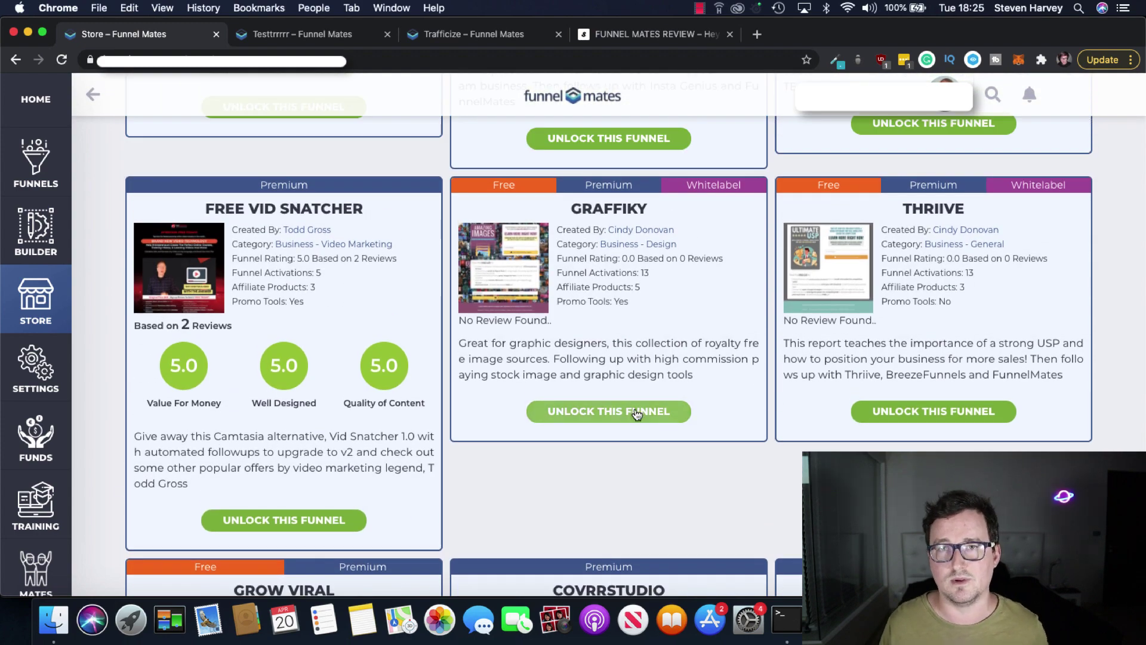
pyautogui.scroll(3, 636, 414)
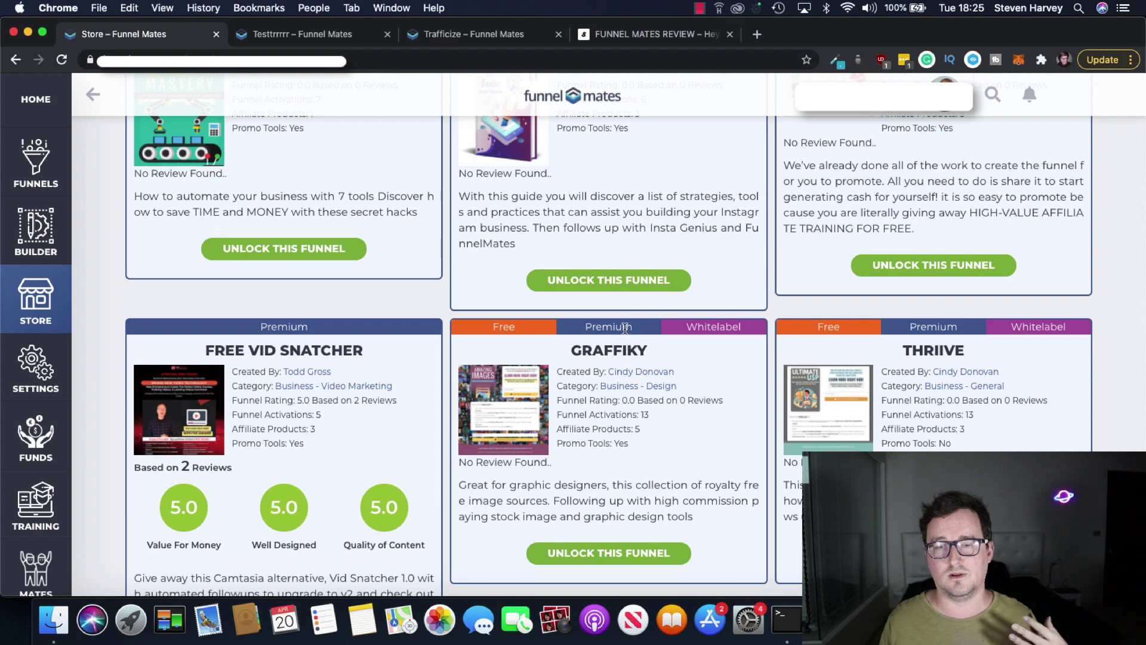
pyautogui.scroll(6, 728, 405)
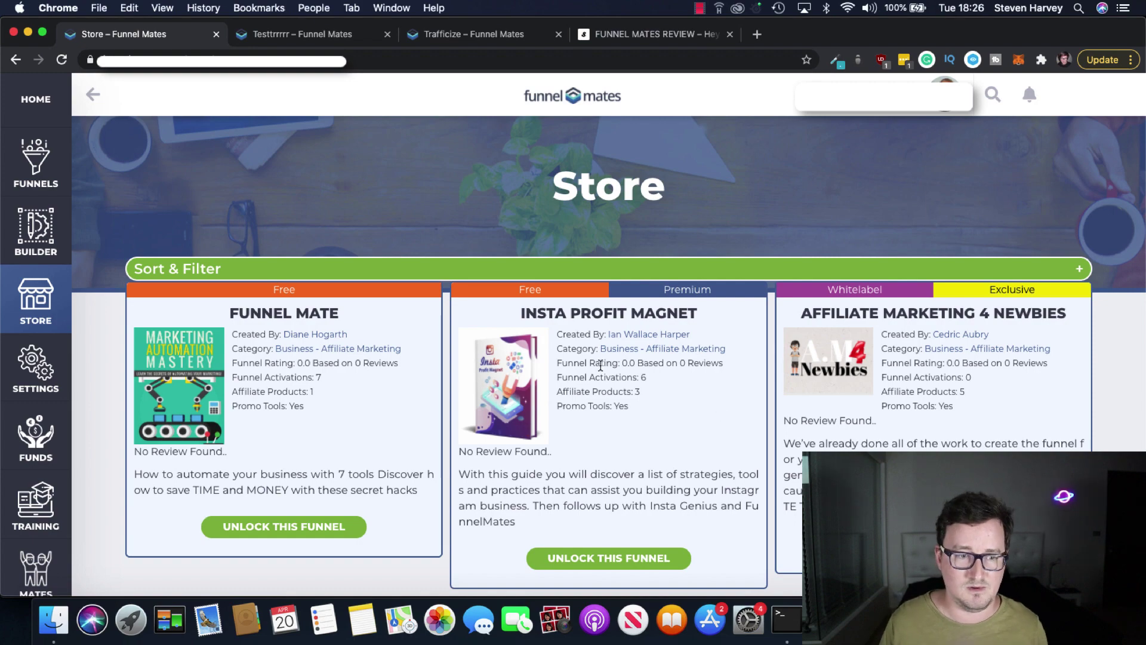
pyautogui.scroll(-3, 191, 442)
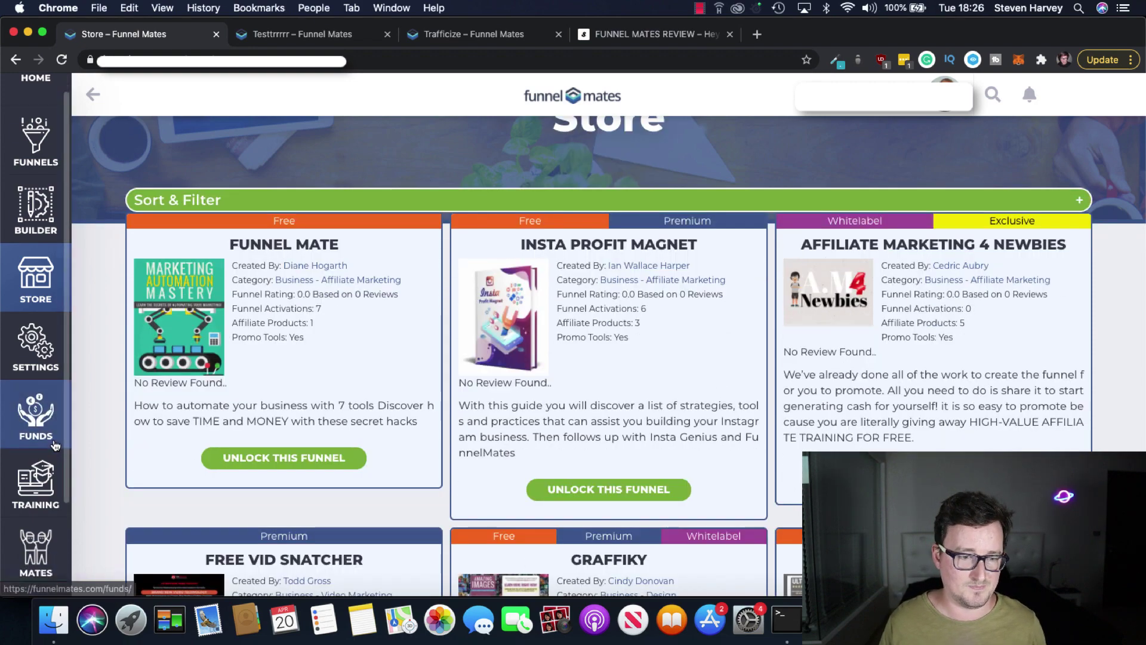
pyautogui.scroll(-3, 55, 444)
pyautogui.scroll(3, 542, 456)
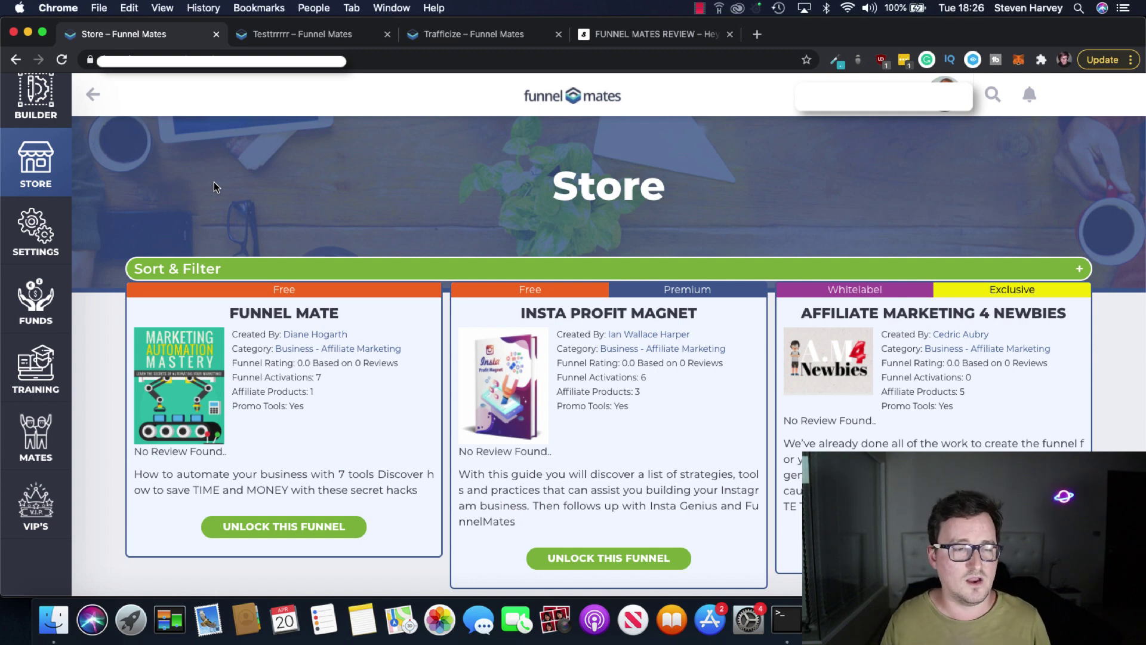
# Return to the Funnel Mates review tab and scroll to the Front End prices in Pricing & OTO's
pyautogui.click(632, 37)
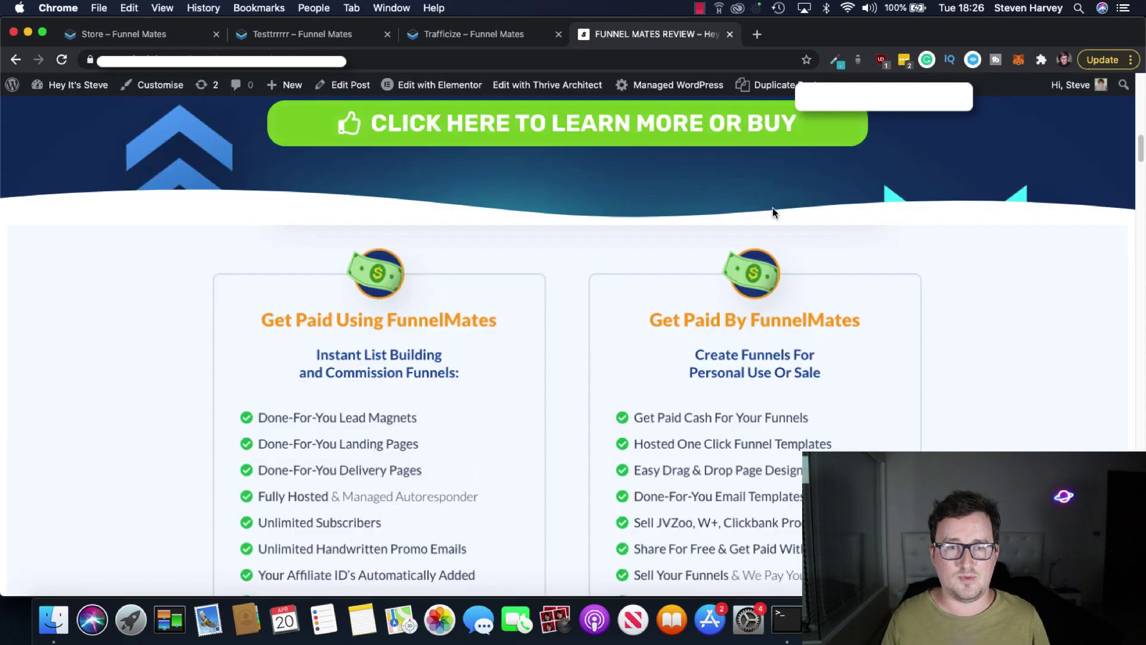
pyautogui.scroll(10, 998, 239)
pyautogui.scroll(-5, 1129, 149)
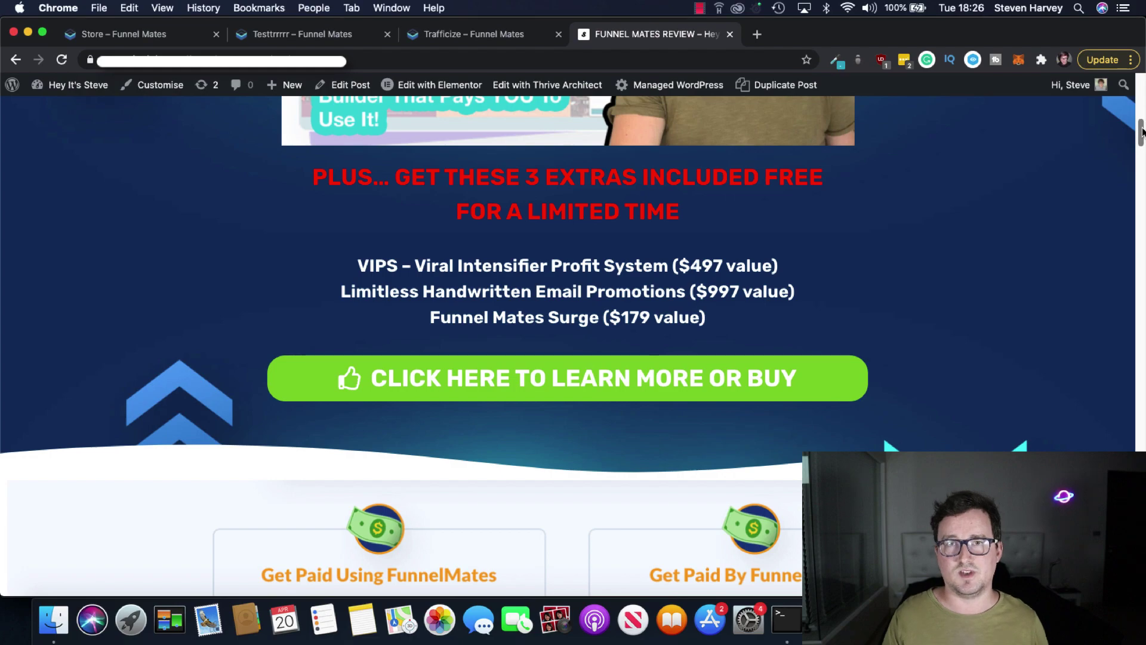
pyautogui.moveTo(1142, 132); pyautogui.dragTo(1133, 281)
pyautogui.scroll(-5, 1132, 281)
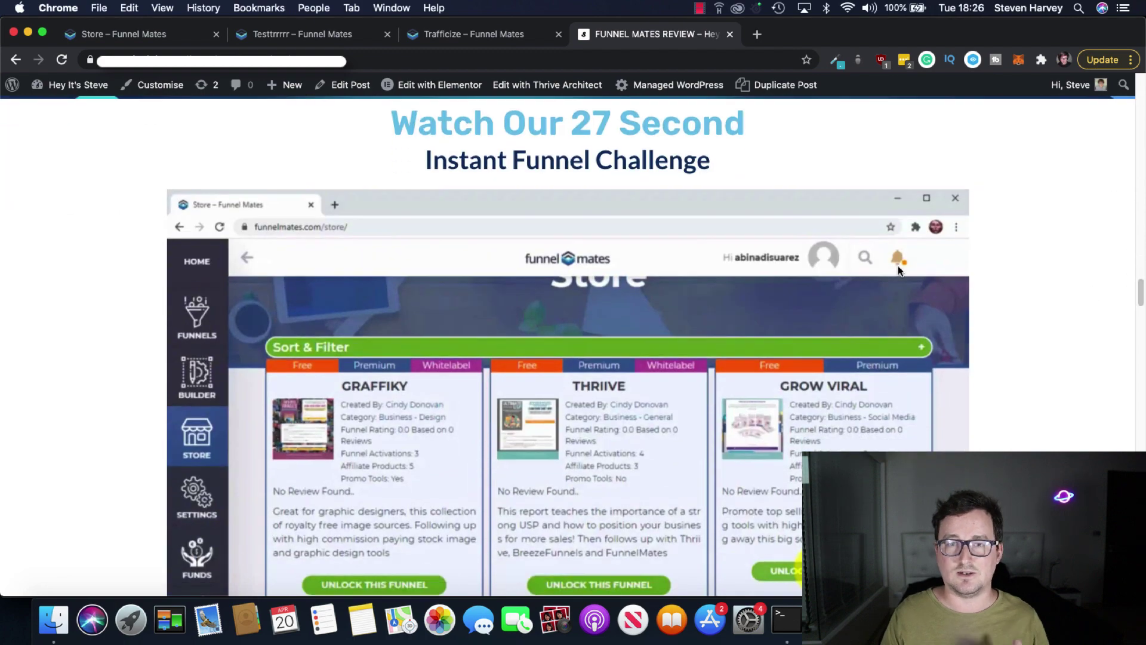
pyautogui.scroll(5, 817, 277)
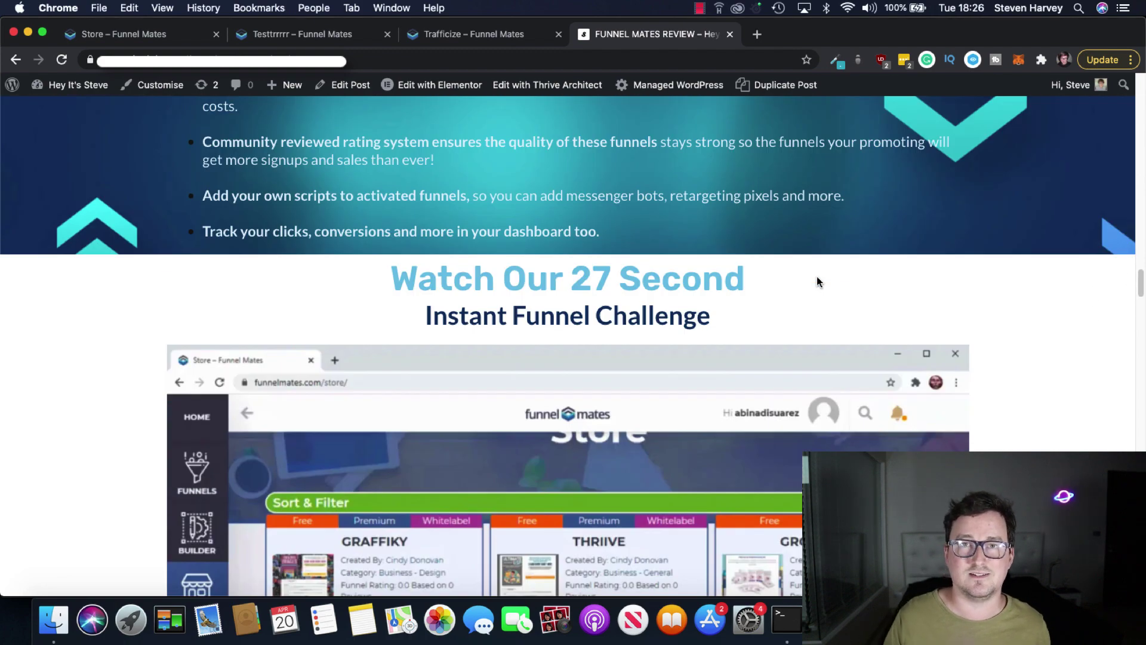
pyautogui.scroll(-5, 816, 277)
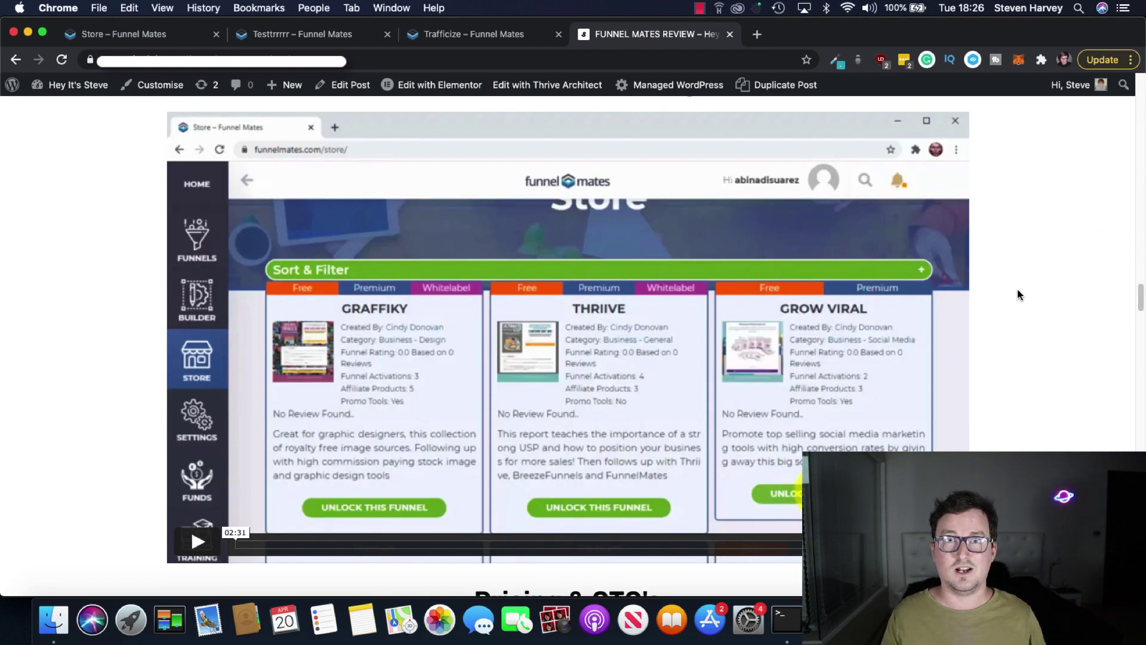
pyautogui.scroll(-4, 1068, 289)
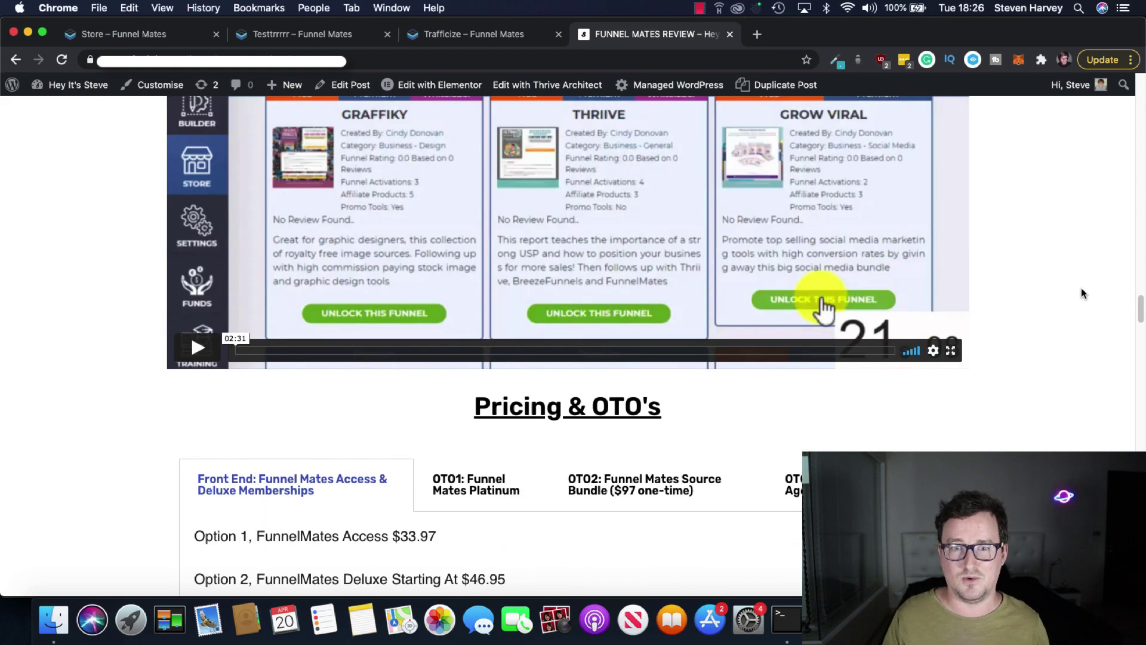
pyautogui.scroll(-5, 1080, 289)
pyautogui.scroll(-1, 1081, 300)
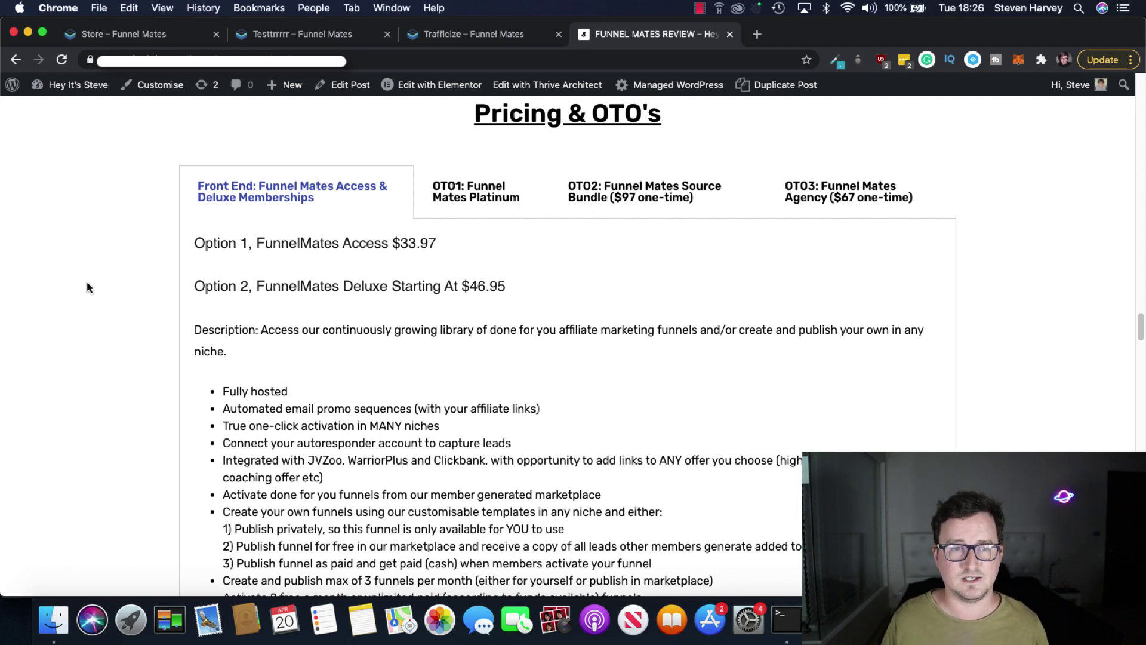
pyautogui.scroll(-1, 88, 283)
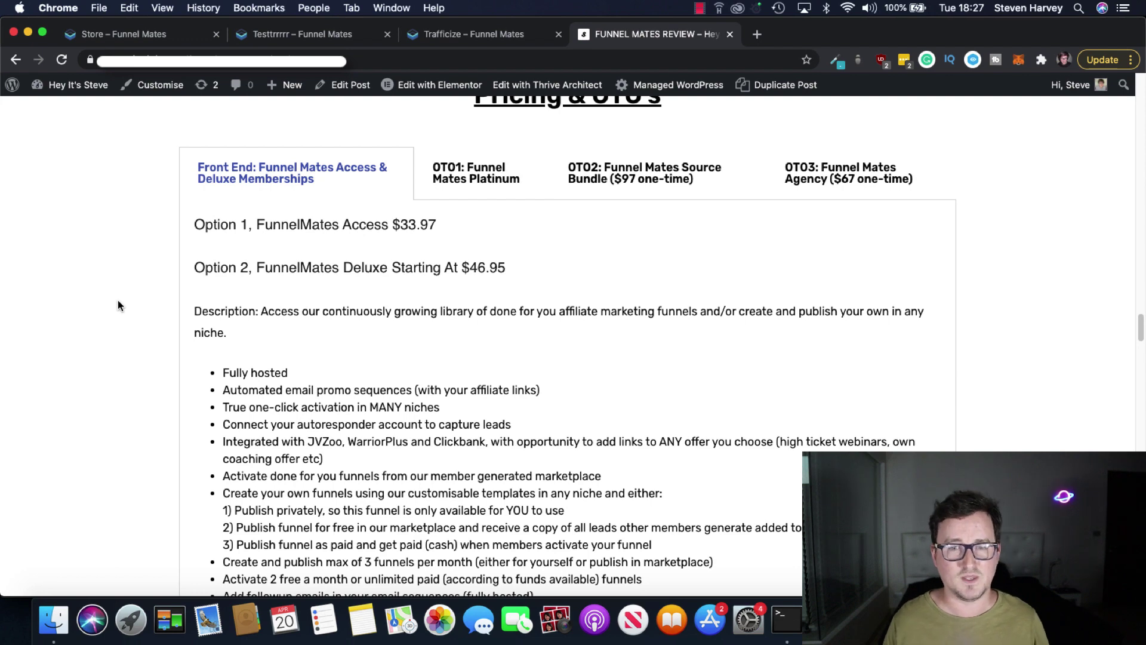
pyautogui.scroll(-2, 117, 306)
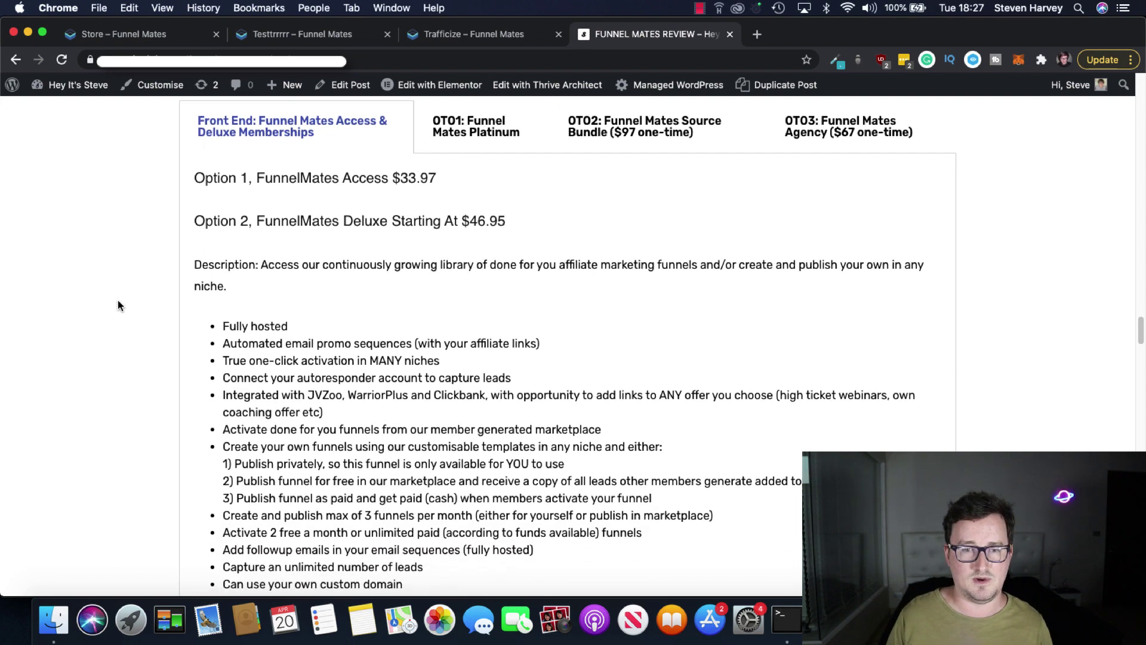
pyautogui.scroll(-4, 117, 306)
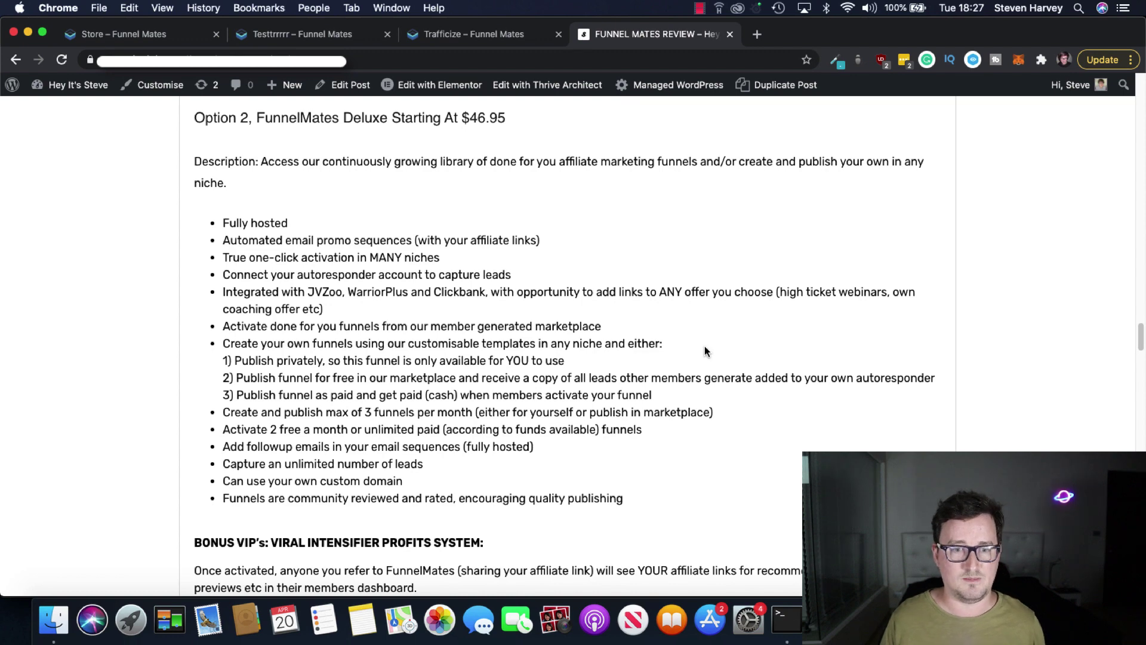
pyautogui.scroll(2, 703, 371)
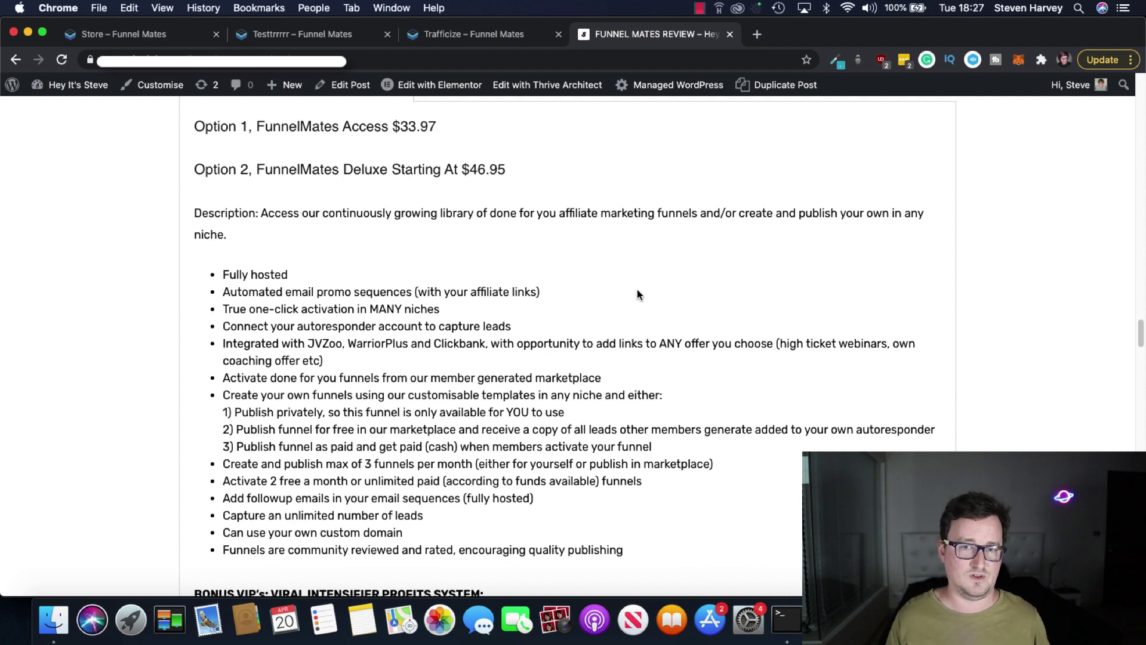
pyautogui.scroll(-5, 656, 297)
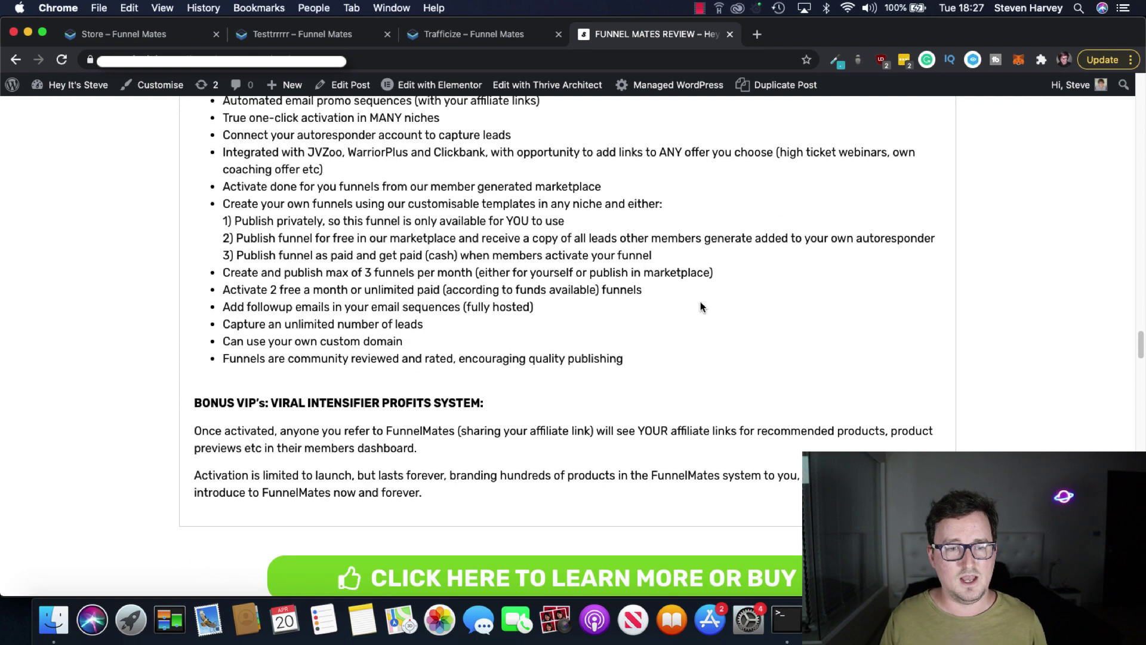
pyautogui.scroll(1, 700, 304)
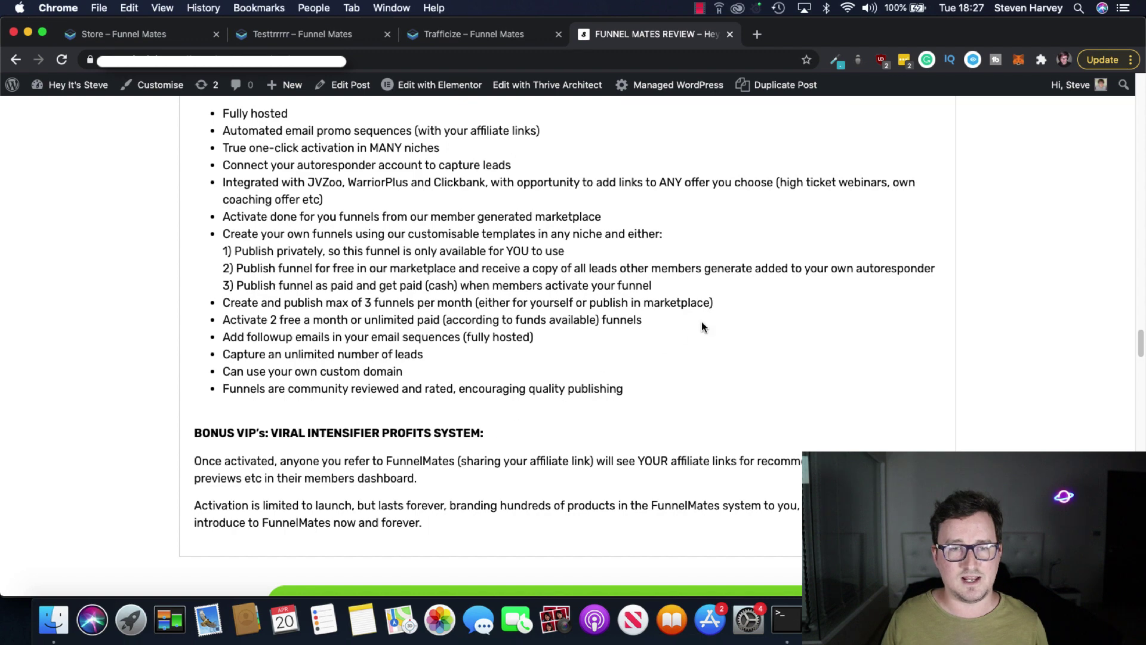
pyautogui.scroll(8, 702, 325)
# Show the OTO1 Platinum tab ($27/m, $297/yr, $997 one time) and read its benefits
pyautogui.click(497, 347)
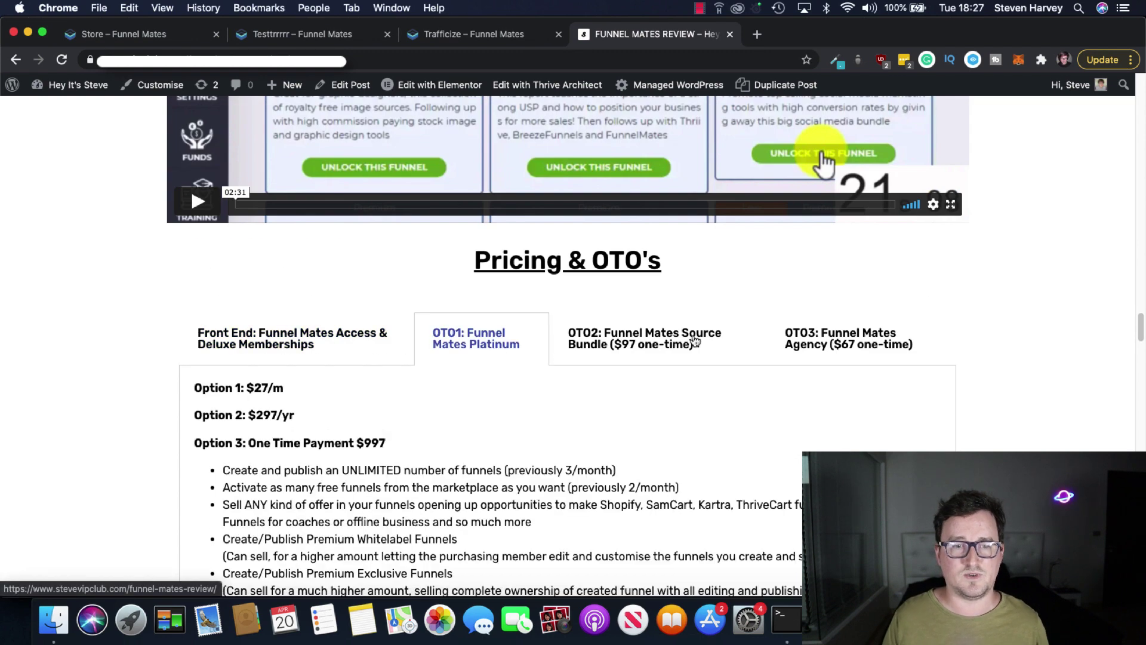
pyautogui.scroll(-3, 836, 316)
pyautogui.scroll(-1, 729, 340)
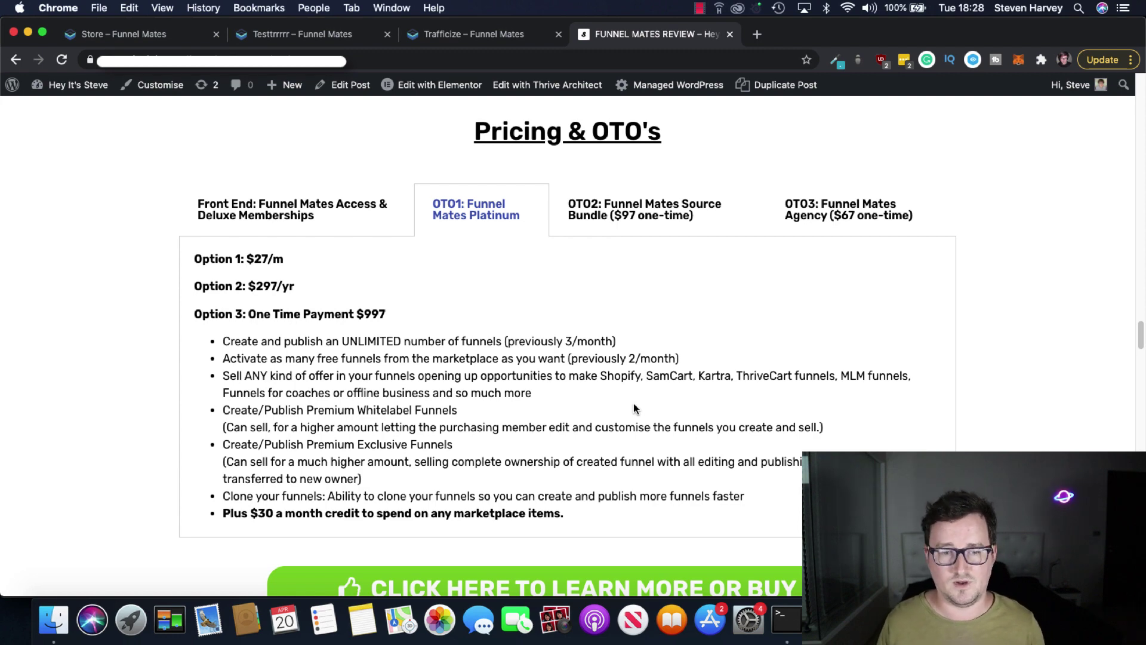
pyautogui.scroll(-1, 624, 408)
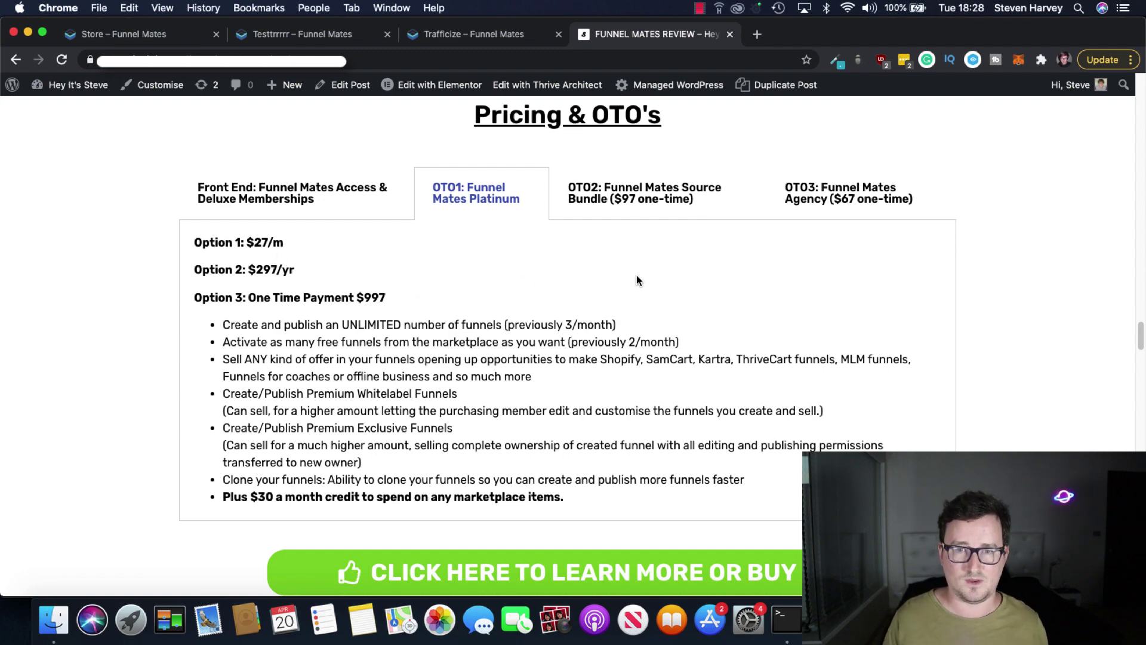
# View the OTO2 Source Bundle details, then the OTO3 Agency tab ($67 one-time)
pyautogui.click(674, 200)
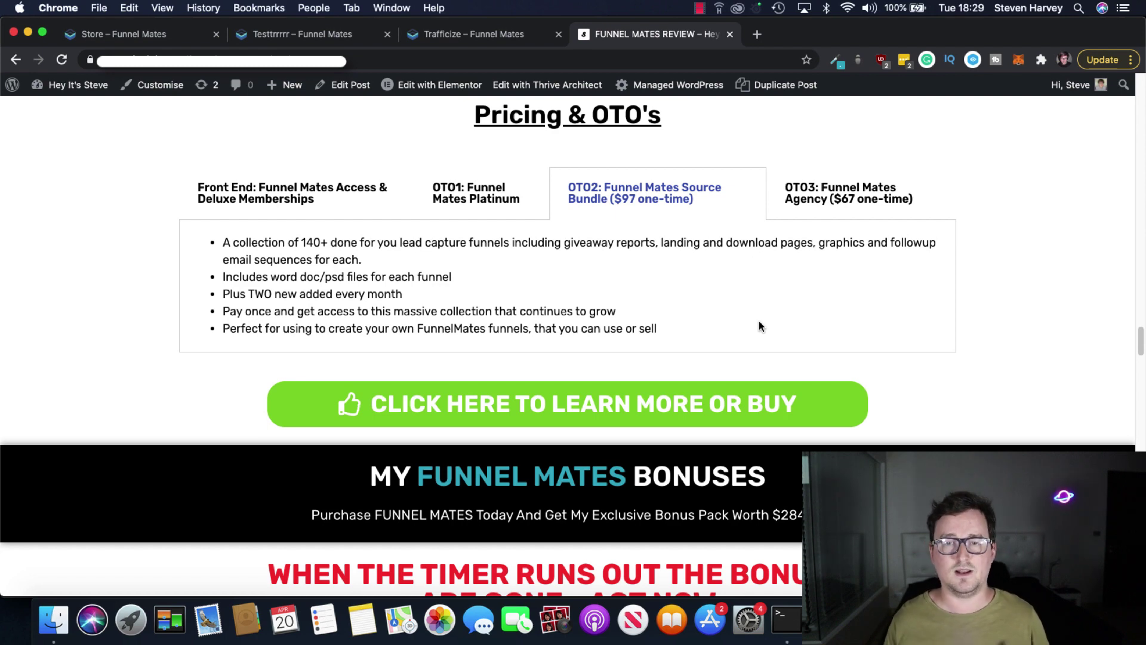
pyautogui.scroll(1, 693, 262)
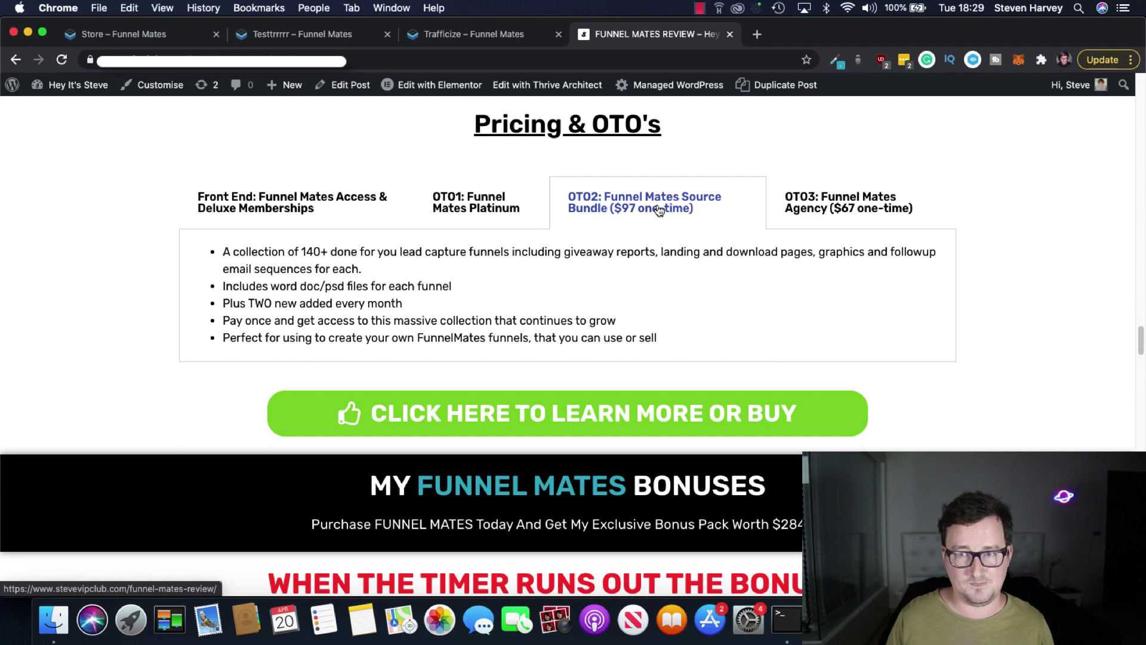
pyautogui.click(873, 213)
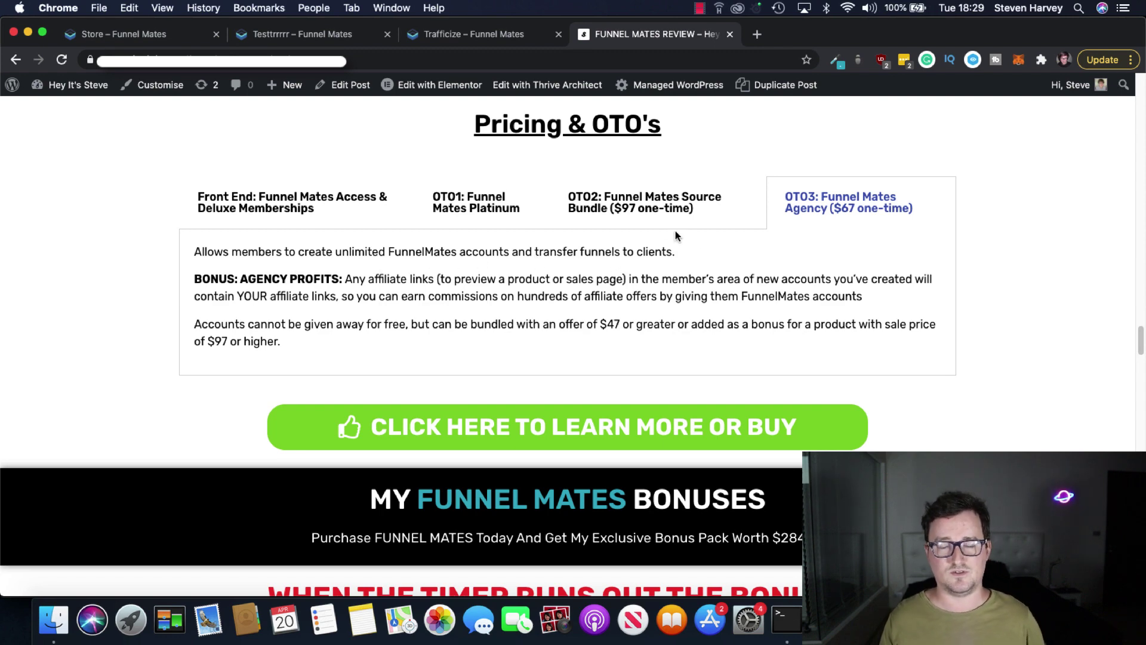
pyautogui.scroll(-3, 968, 281)
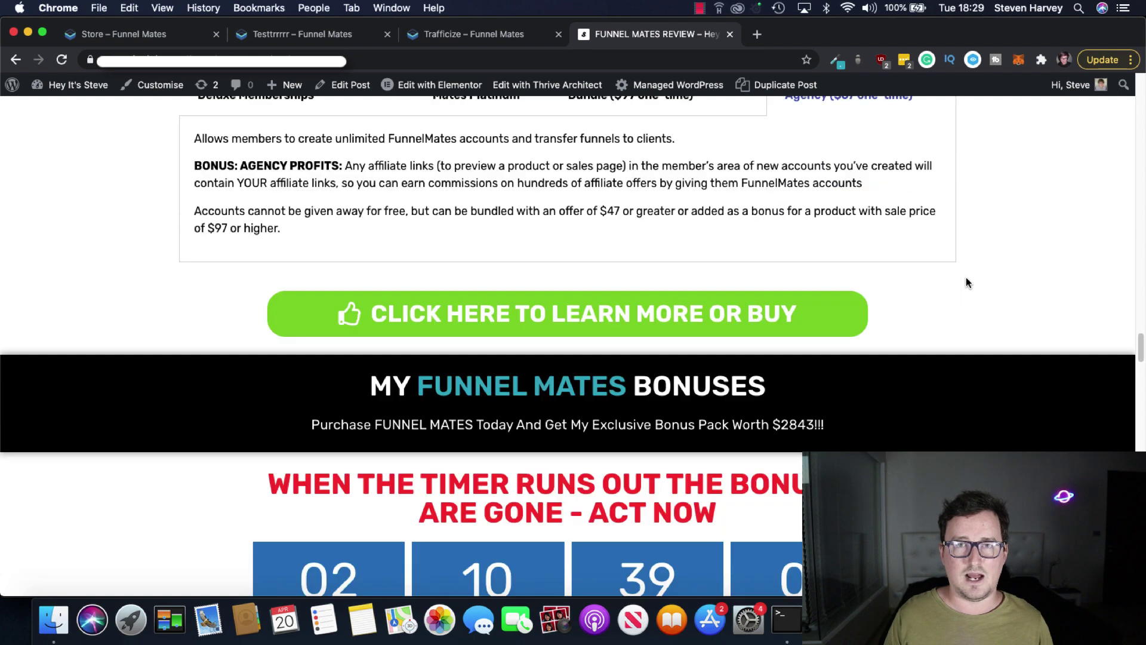
pyautogui.scroll(-3, 985, 289)
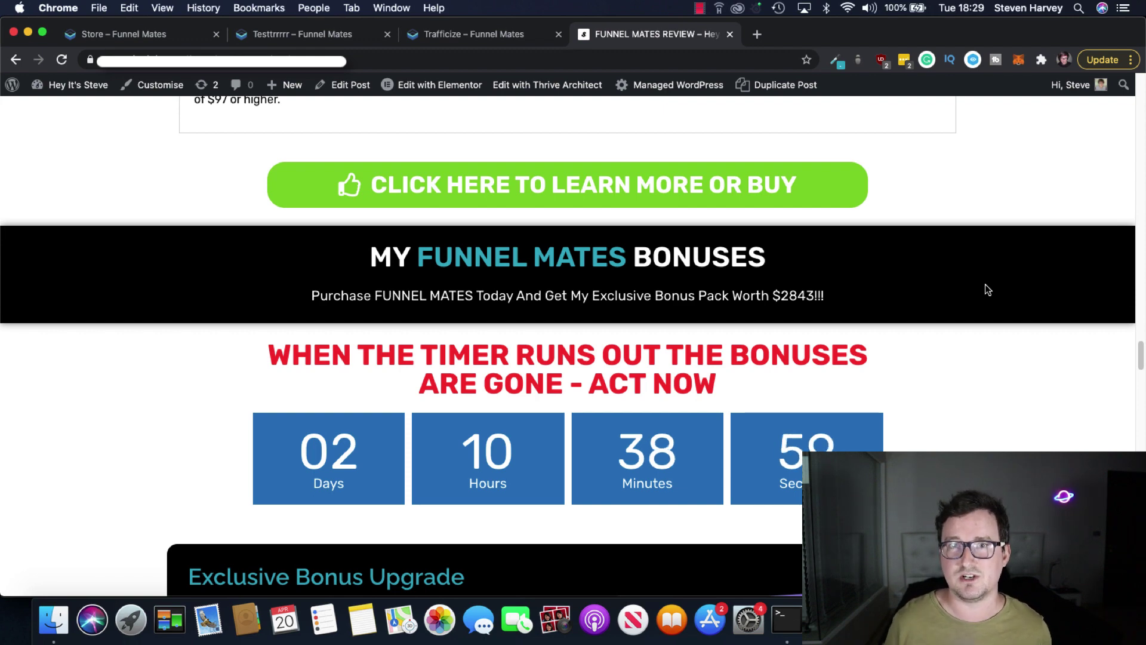
pyautogui.scroll(-5, 986, 287)
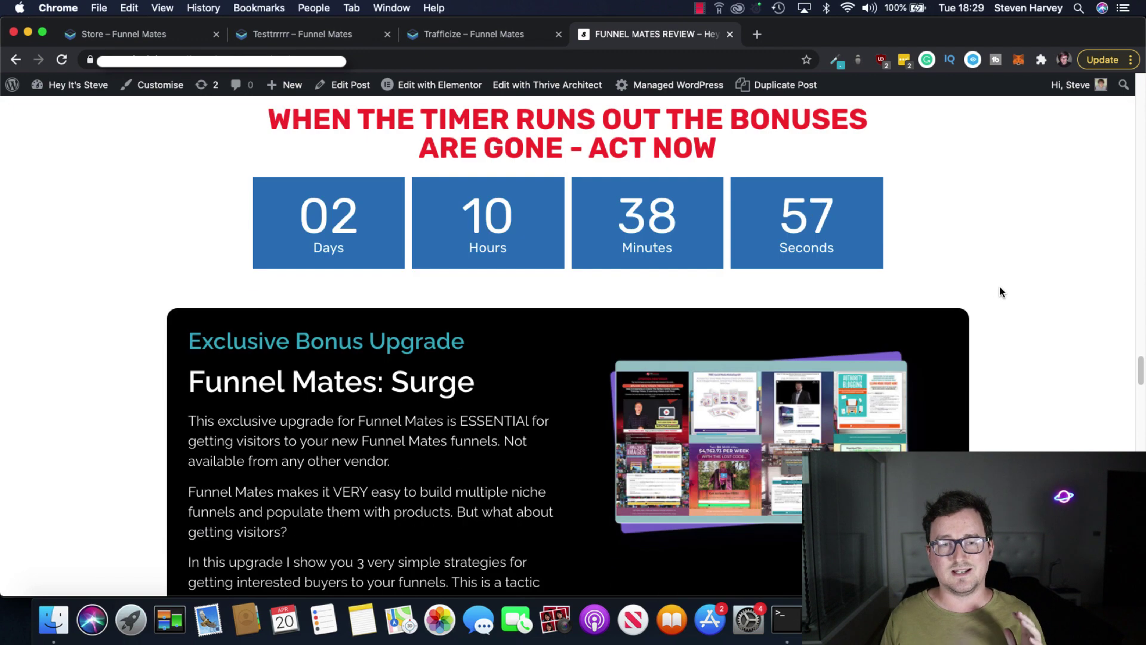
pyautogui.scroll(-1, 1036, 288)
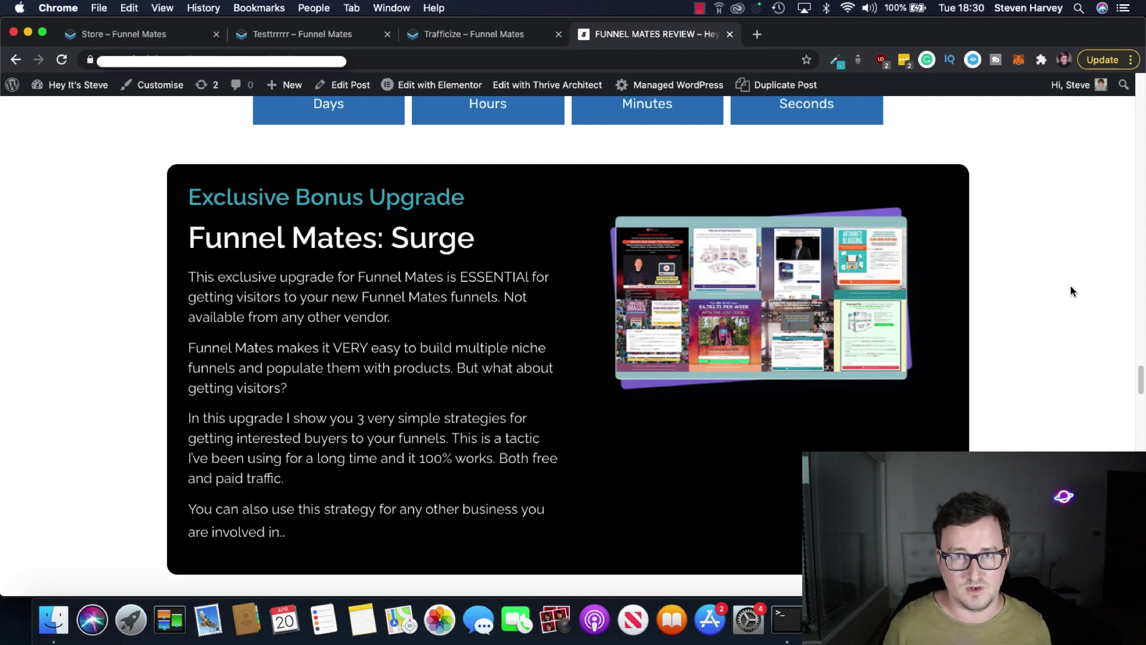
# Reopen the Front End pricing tab, then scroll down to Special Bonus #1, Viral Intensifier Profits System
pyautogui.scroll(-5, 1070, 292)
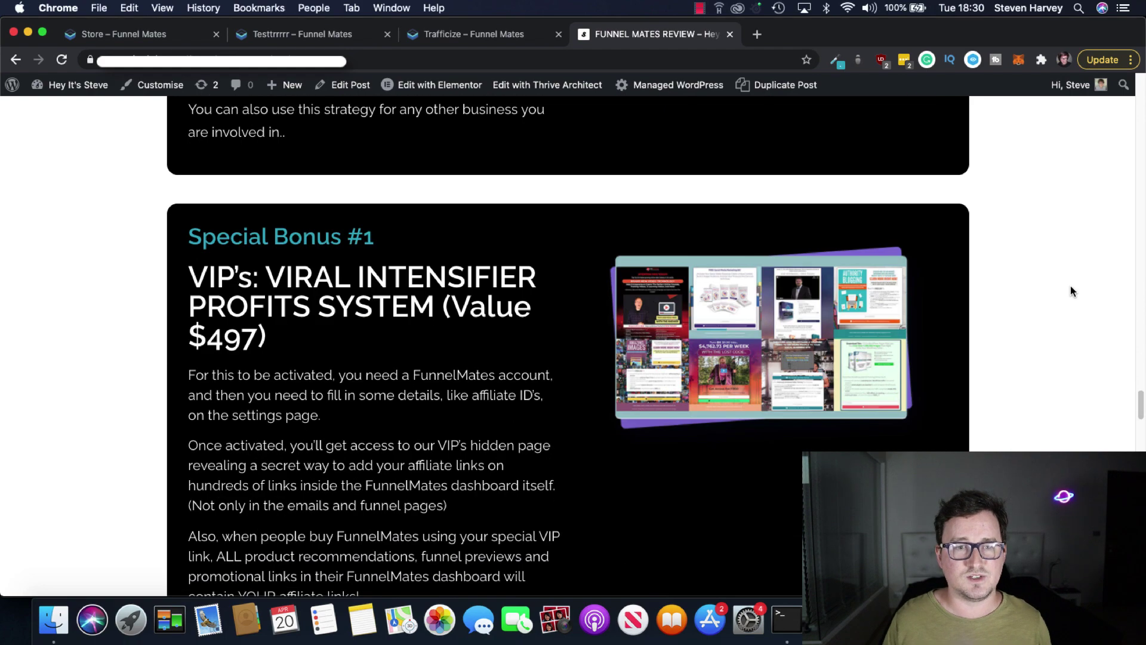
pyautogui.scroll(20, 1070, 291)
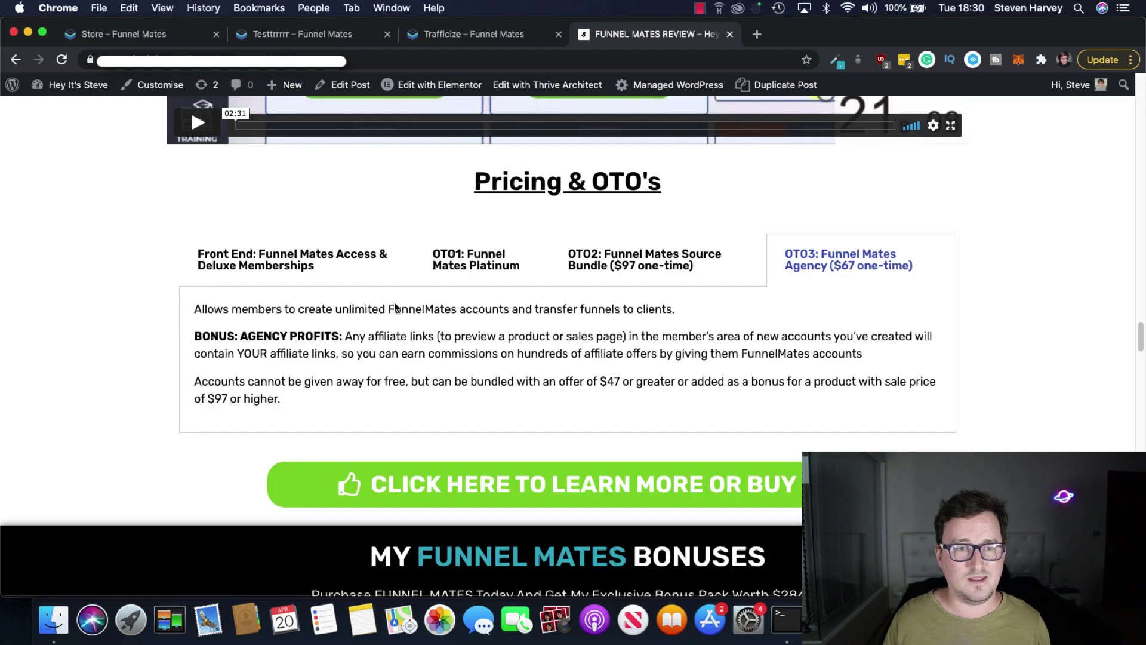
pyautogui.click(313, 272)
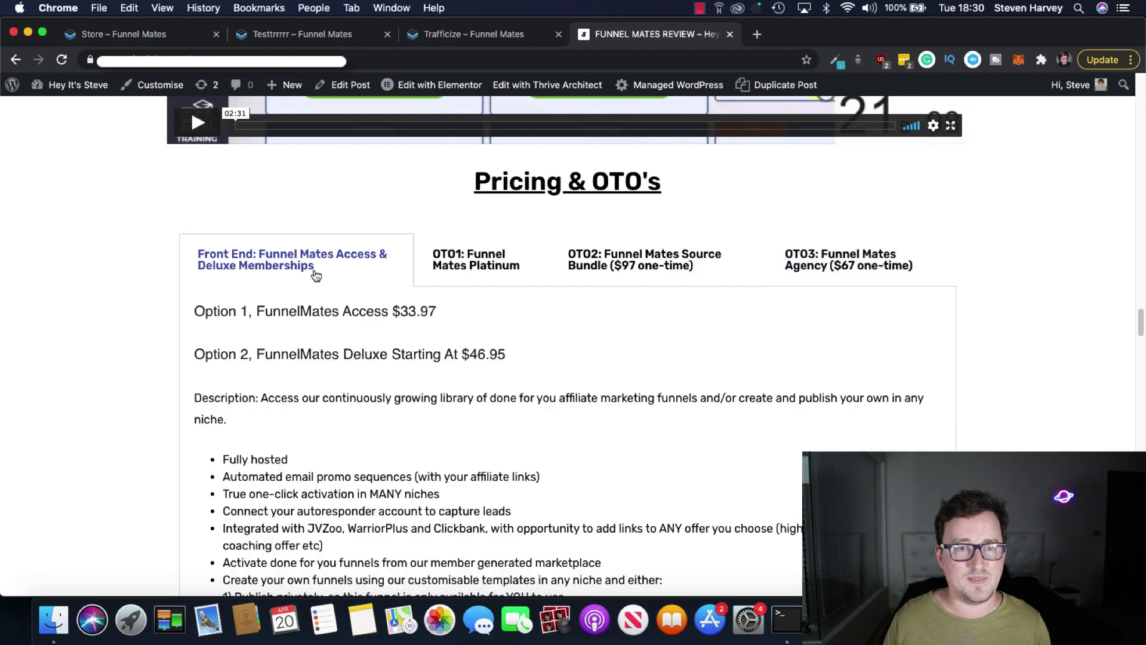
pyautogui.scroll(-8, 1039, 300)
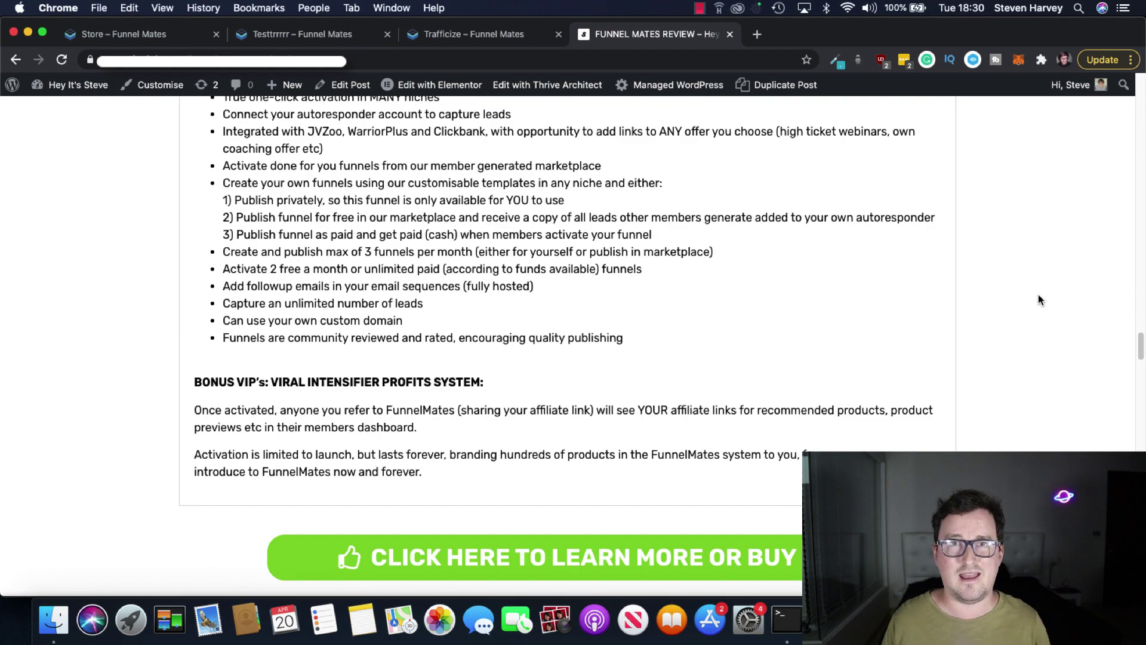
pyautogui.scroll(-15, 1038, 299)
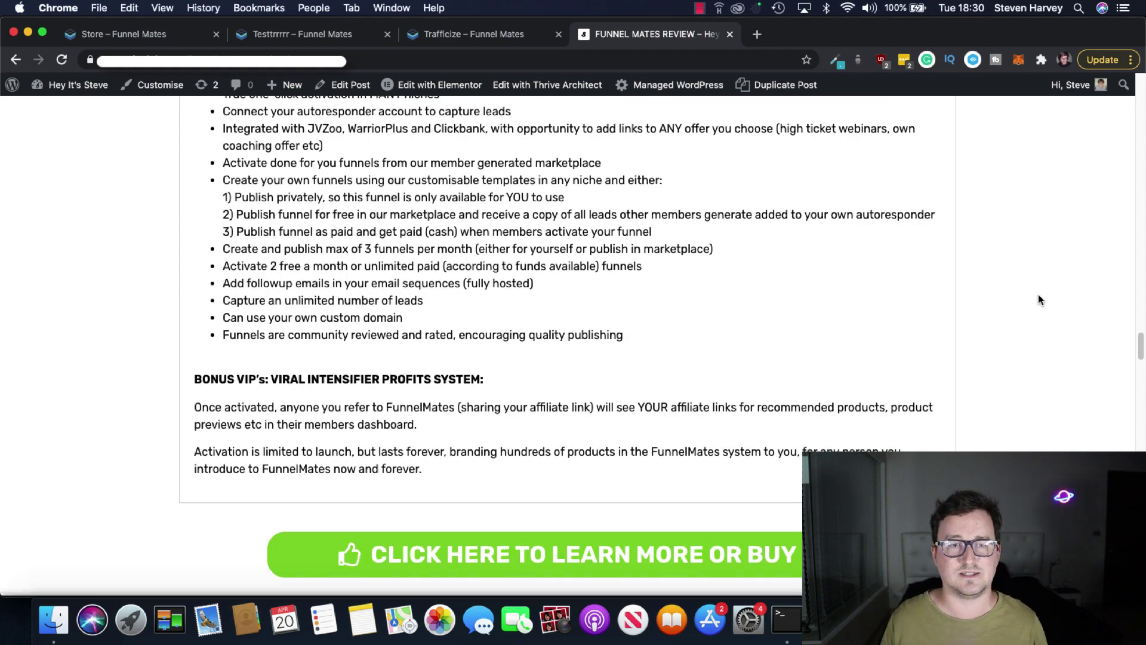
pyautogui.scroll(-1, 1038, 299)
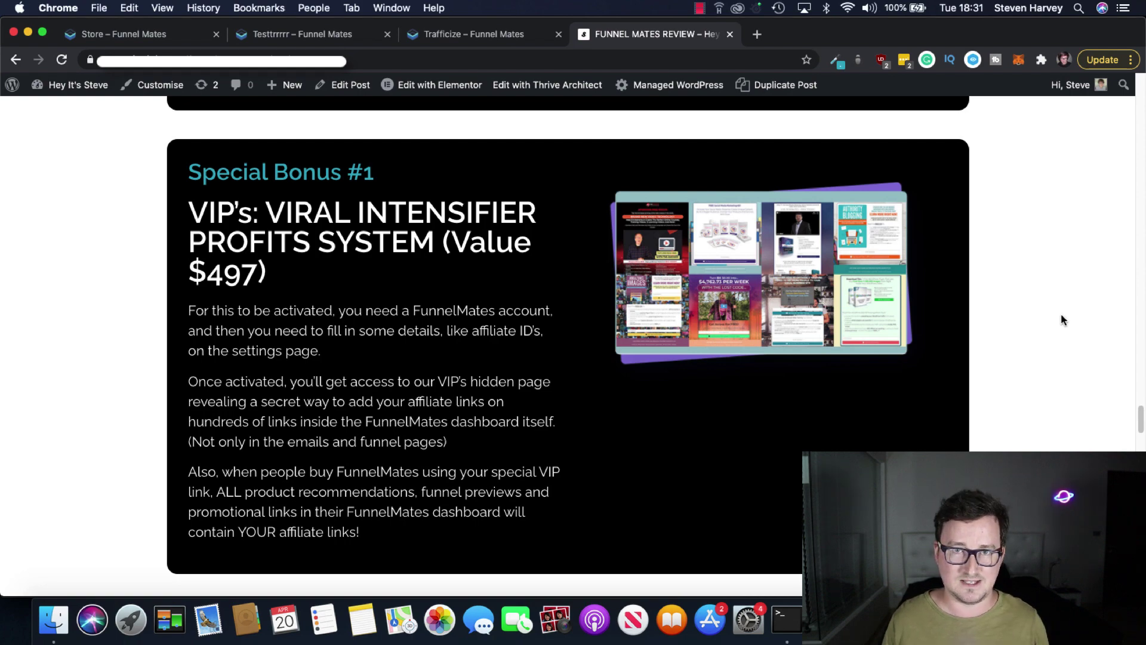
# Scroll back up to Pricing & OTO's and cycle through the OTO1, OTO2, OTO3 and Front End tabs
pyautogui.scroll(-6, 1073, 327)
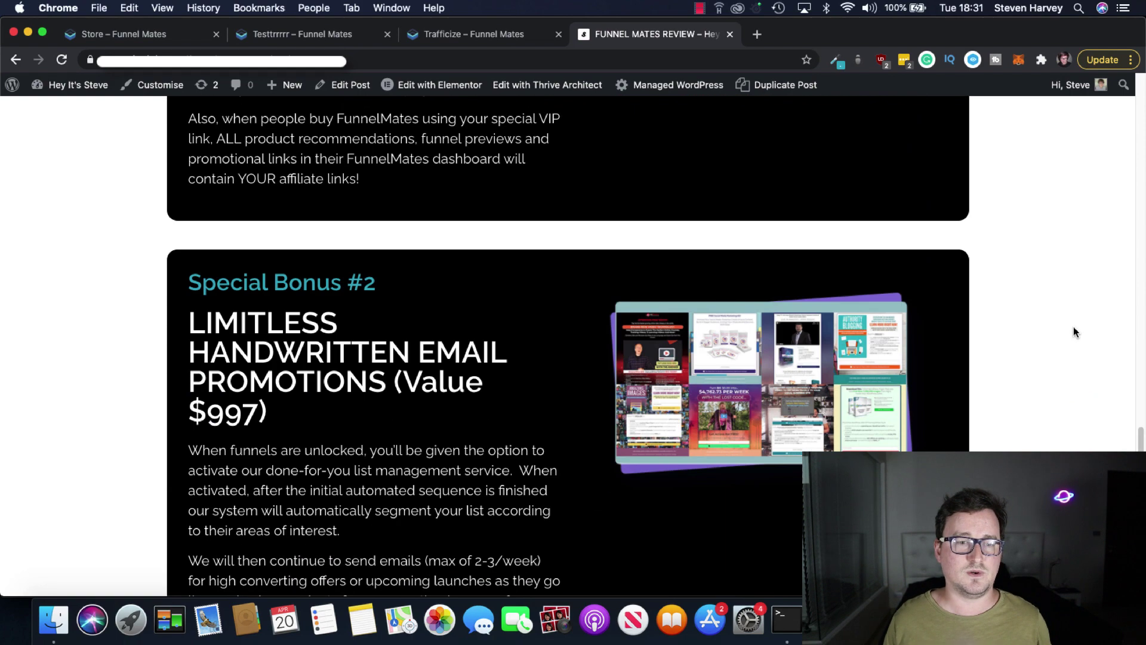
pyautogui.scroll(15, 1068, 324)
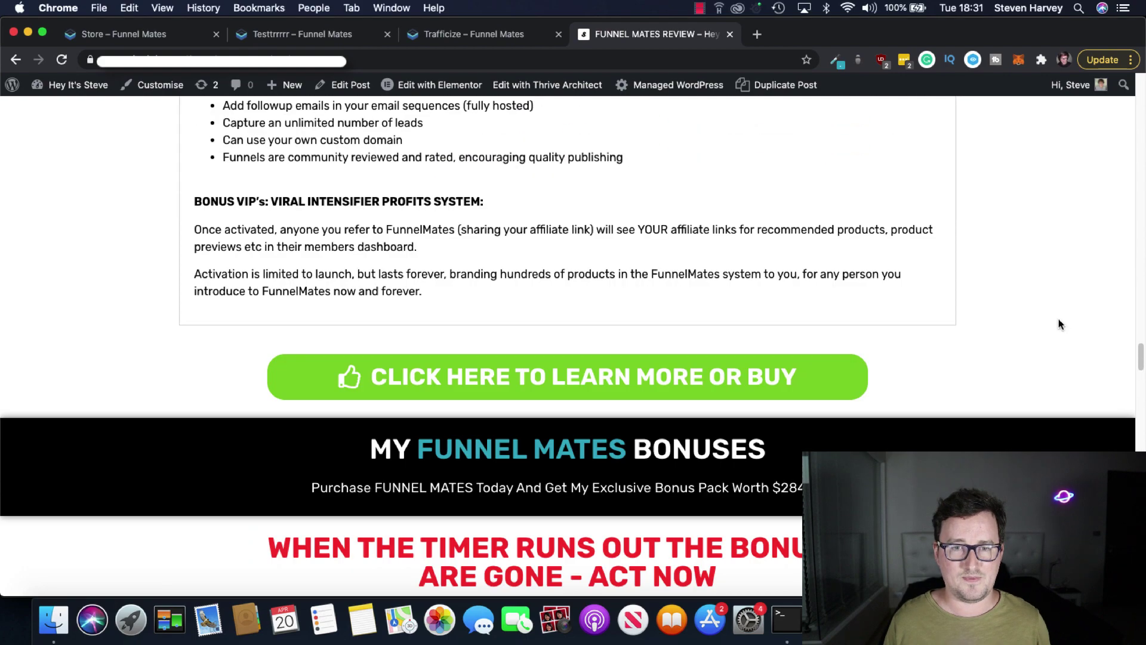
pyautogui.scroll(6, 1059, 324)
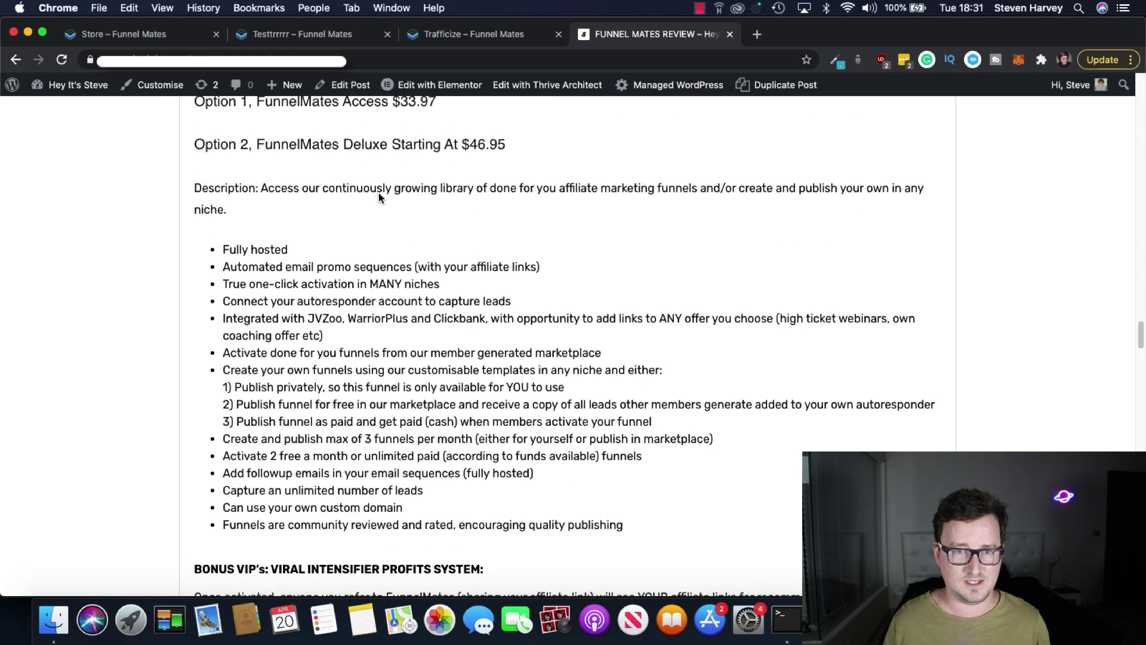
pyautogui.scroll(5, 428, 196)
pyautogui.click(481, 370)
pyautogui.scroll(-8, 513, 352)
pyautogui.scroll(2, 546, 335)
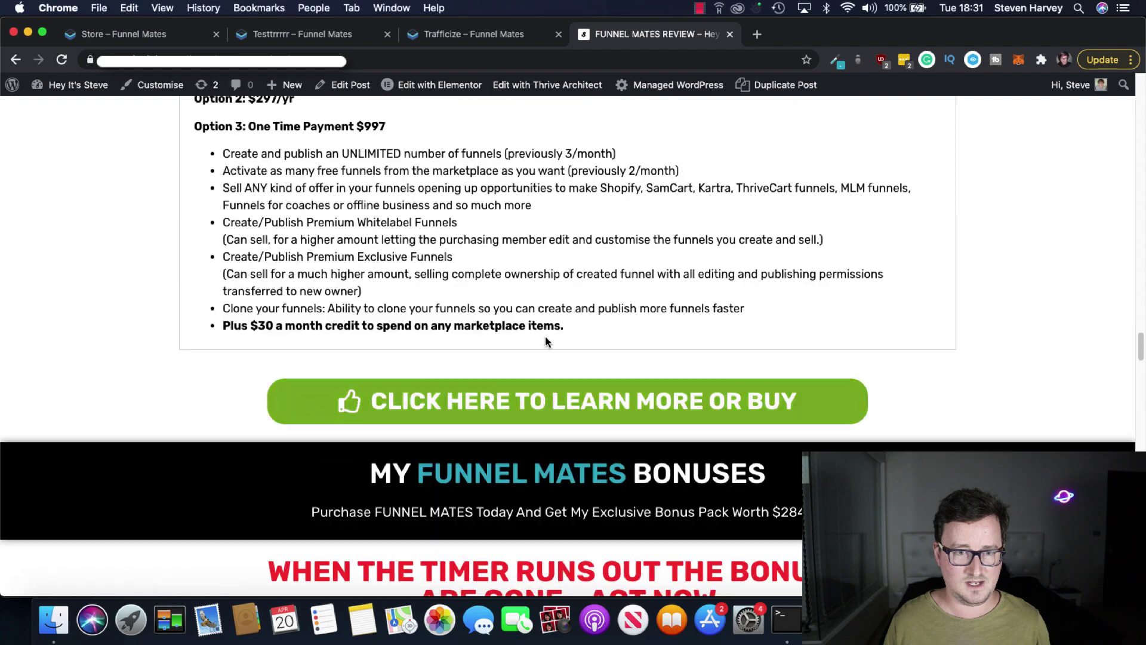
pyautogui.scroll(3, 546, 341)
pyautogui.click(645, 154)
pyautogui.click(827, 160)
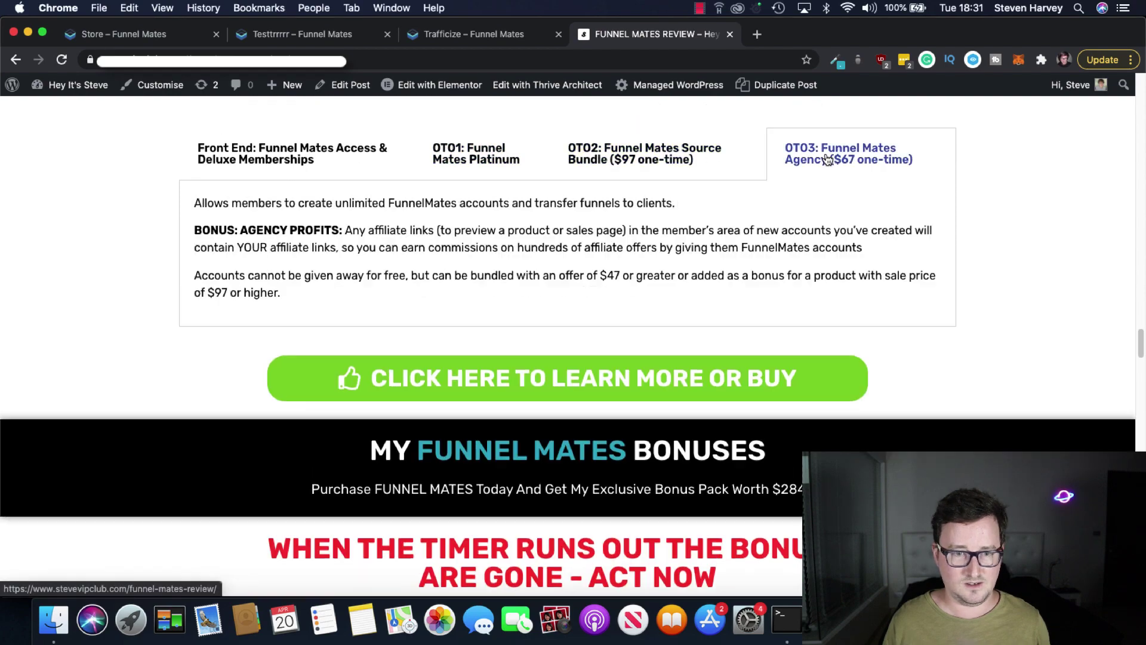
pyautogui.click(335, 158)
# Scroll down to Special Bonus #2, Limitless Handwritten Email Promotions (Value $997)
pyautogui.scroll(-9, 1009, 379)
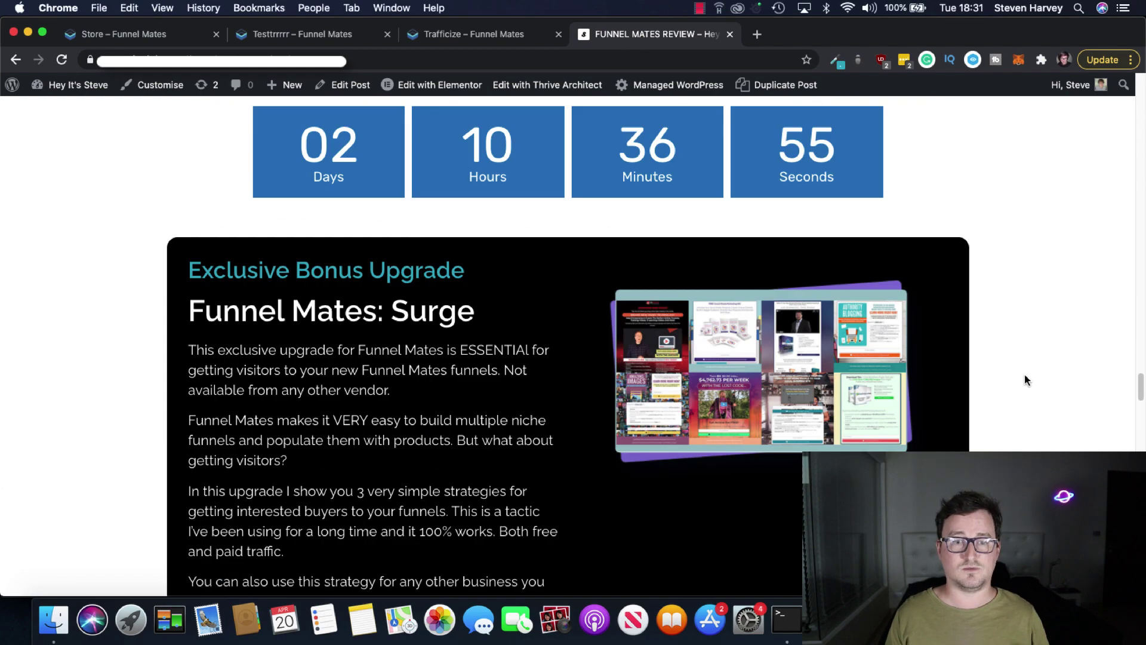
pyautogui.scroll(-10, 1036, 361)
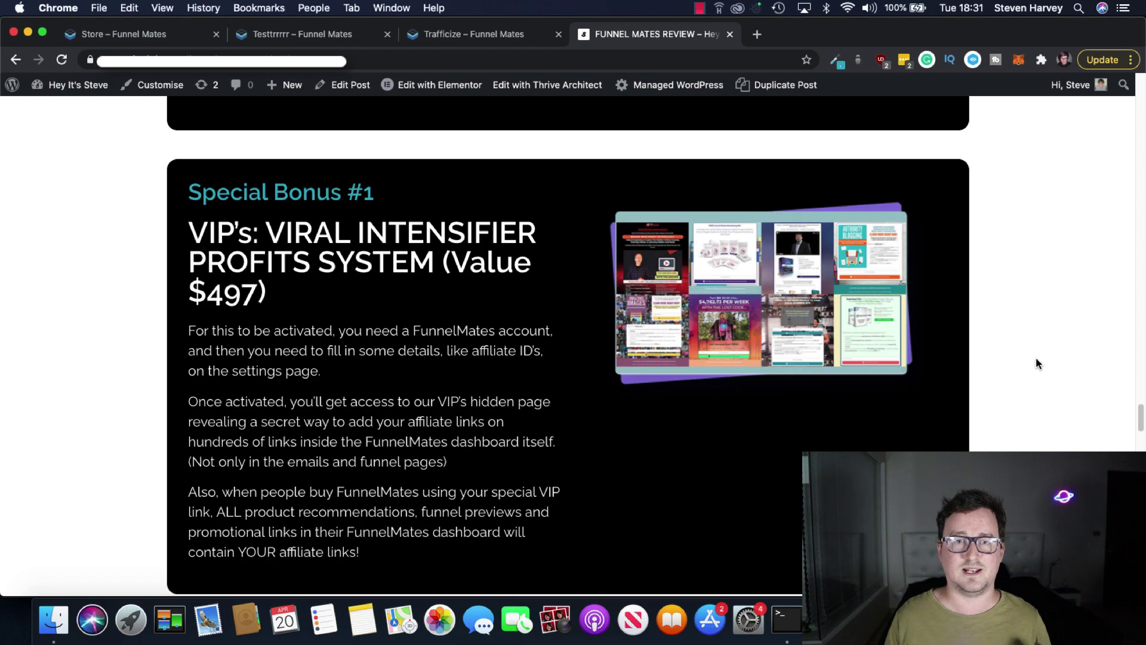
pyautogui.scroll(-10, 1036, 362)
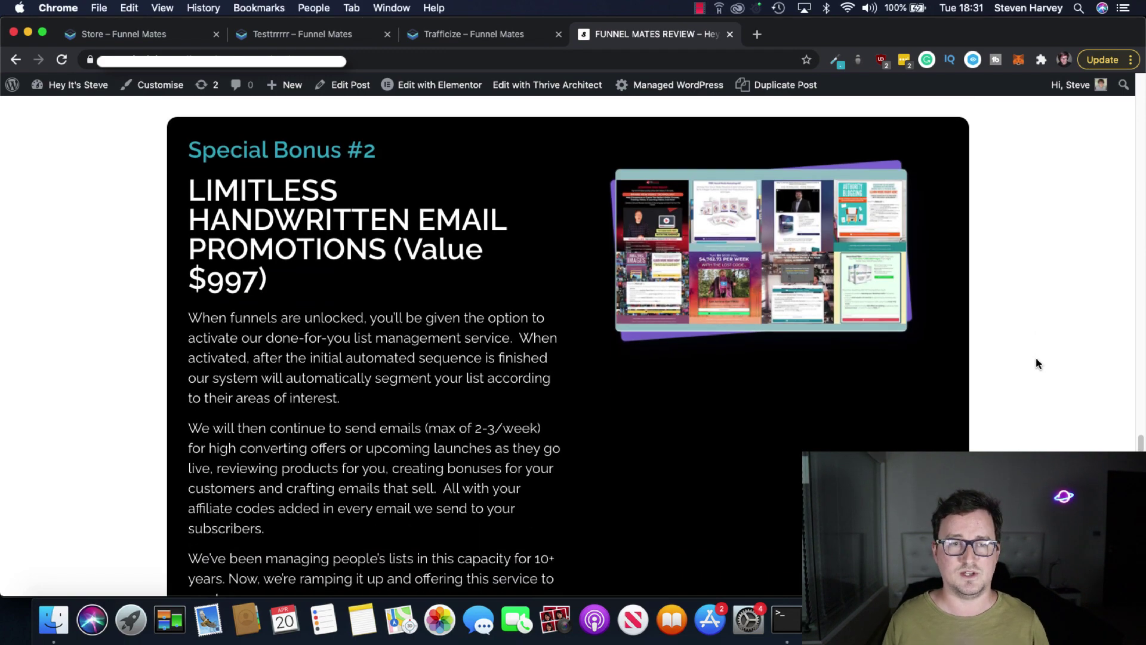
pyautogui.scroll(-1, 1036, 363)
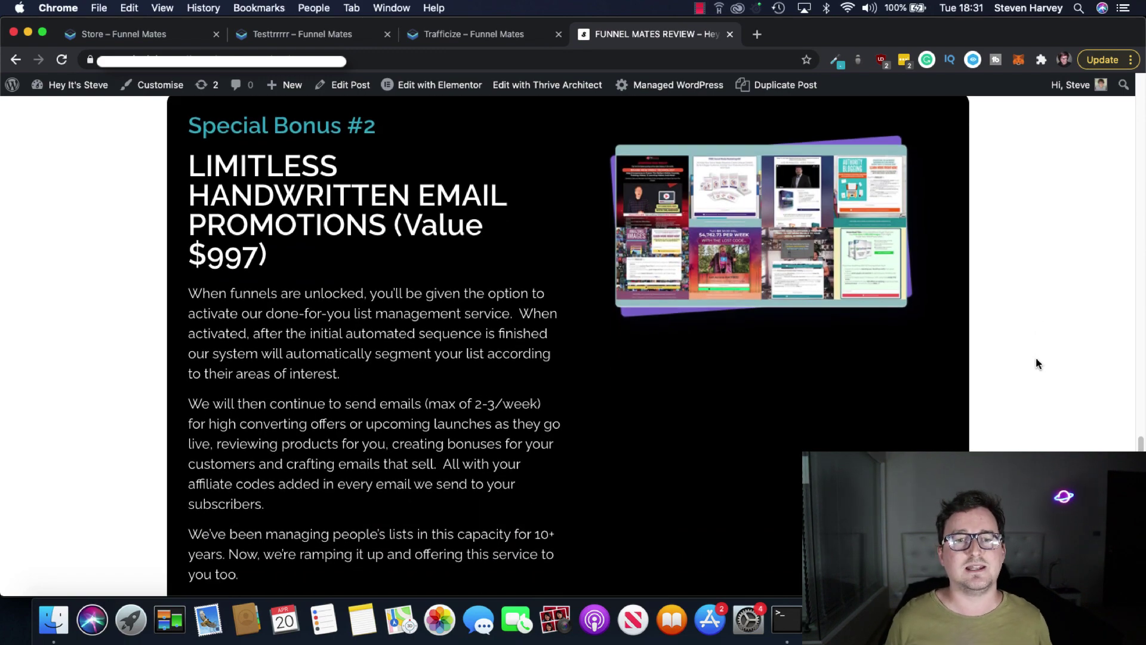
pyautogui.scroll(-4, 984, 357)
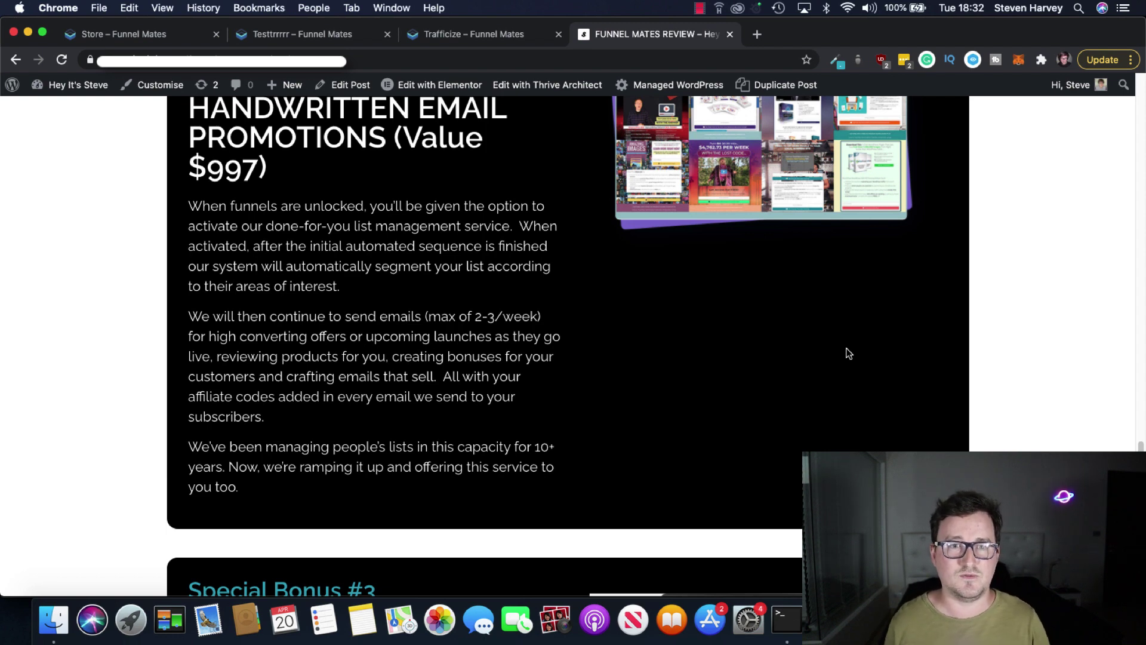
# Scroll up to Special Bonus #1, then down past Bonus #2 to the Sales Funnel Optimization course
pyautogui.scroll(2, 850, 370)
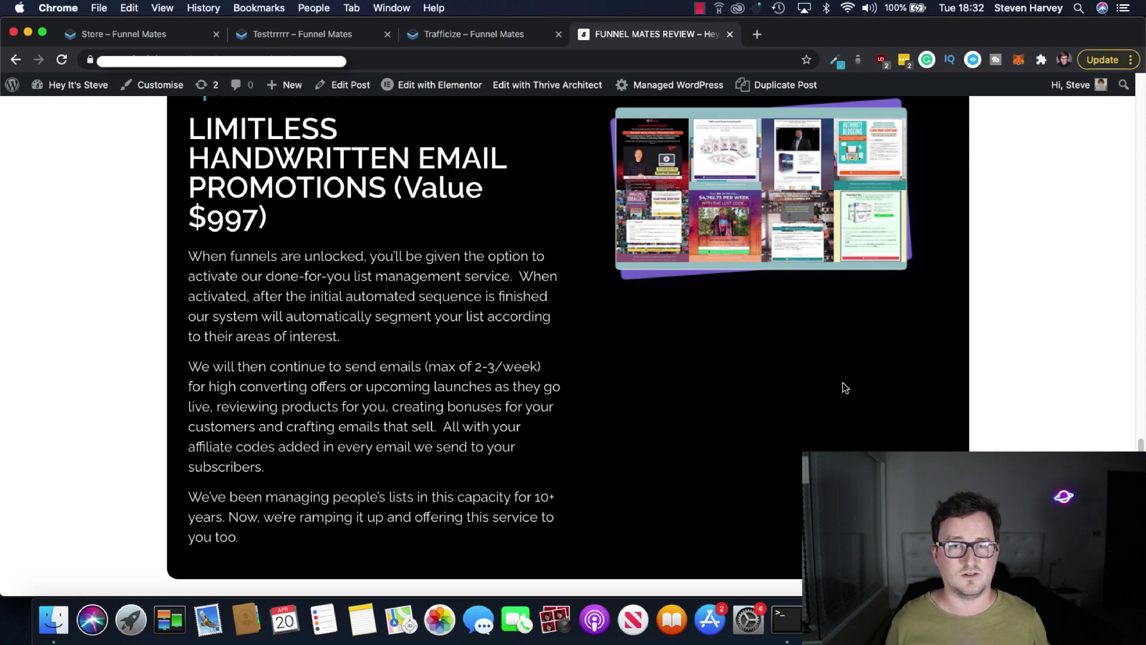
pyautogui.scroll(10, 1097, 408)
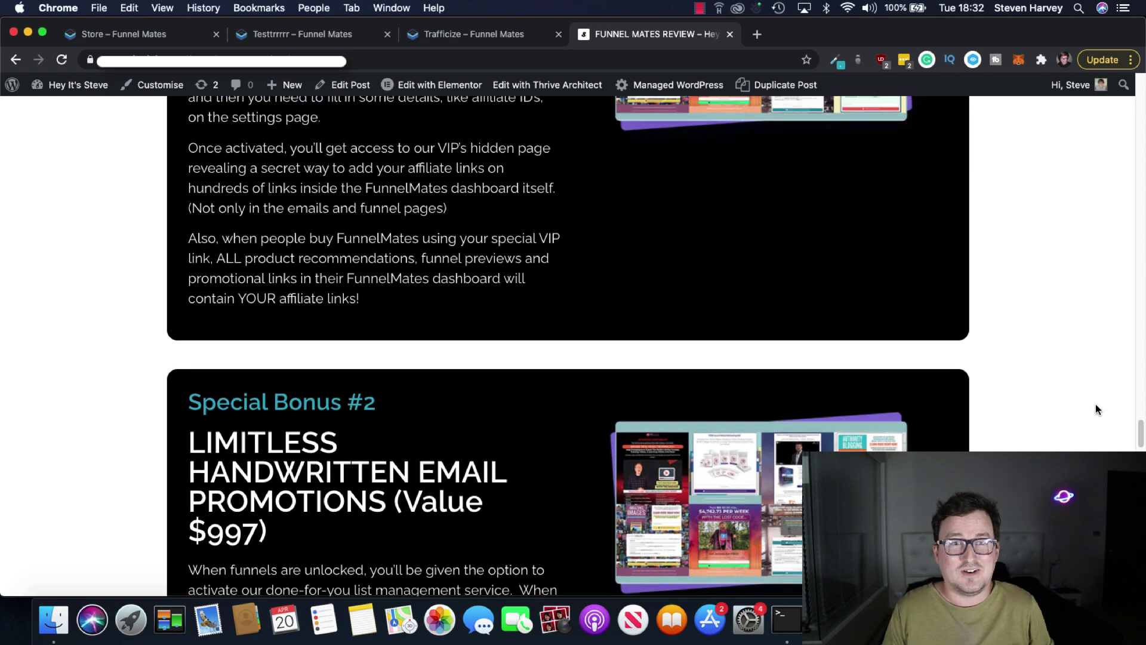
pyautogui.scroll(-10, 1033, 388)
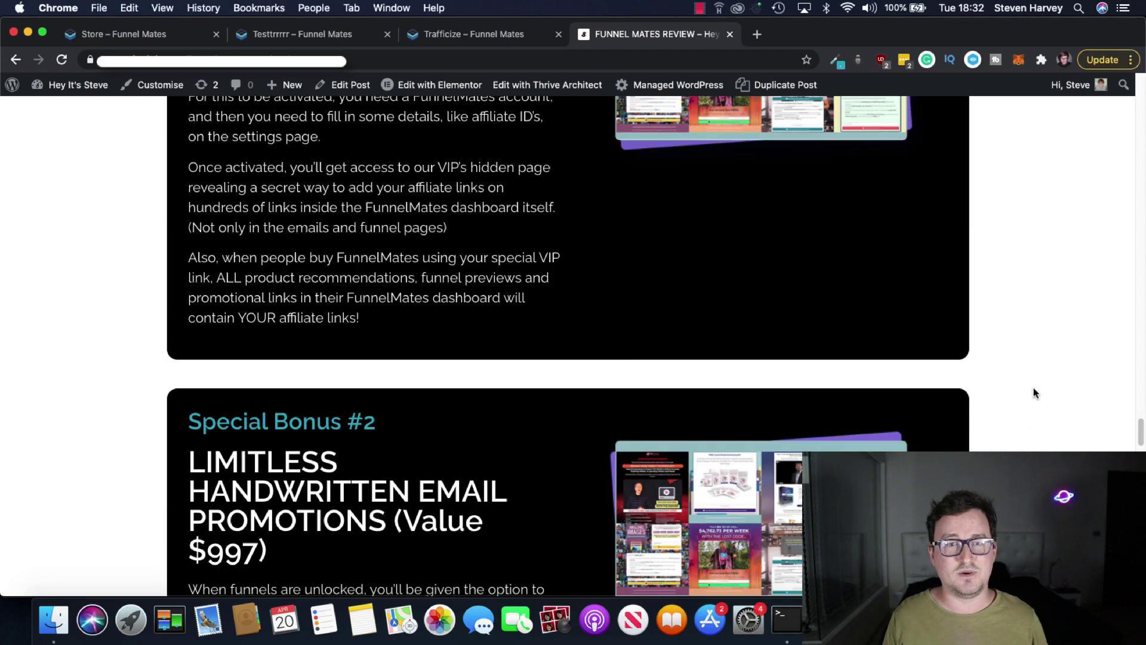
pyautogui.scroll(-2, 1039, 388)
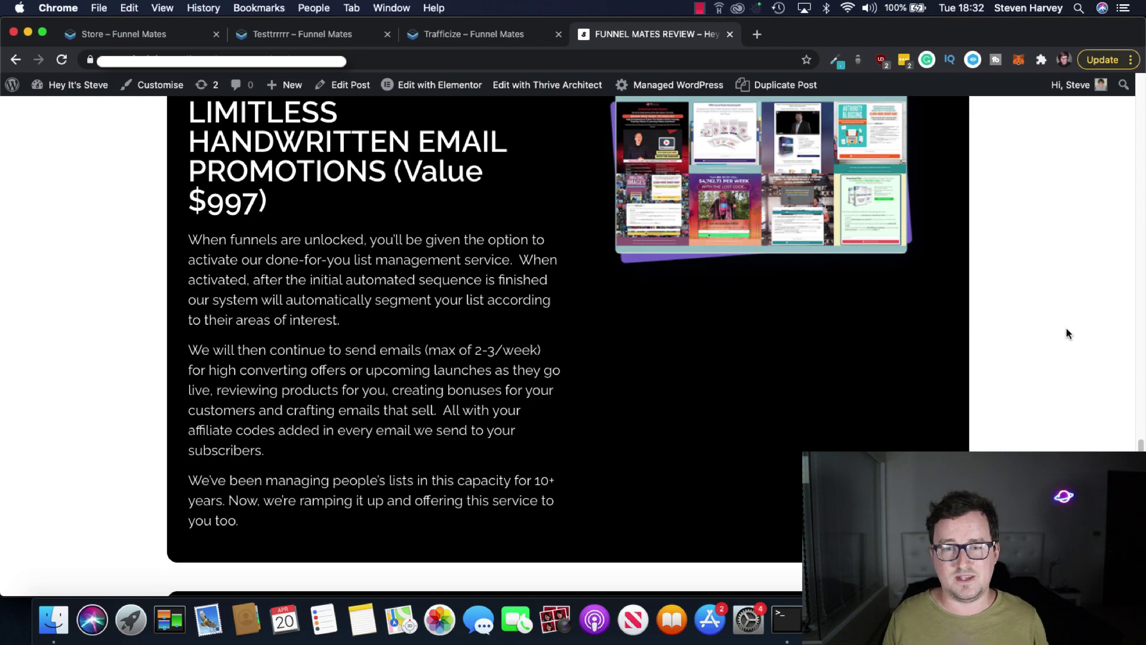
pyautogui.scroll(1, 1066, 333)
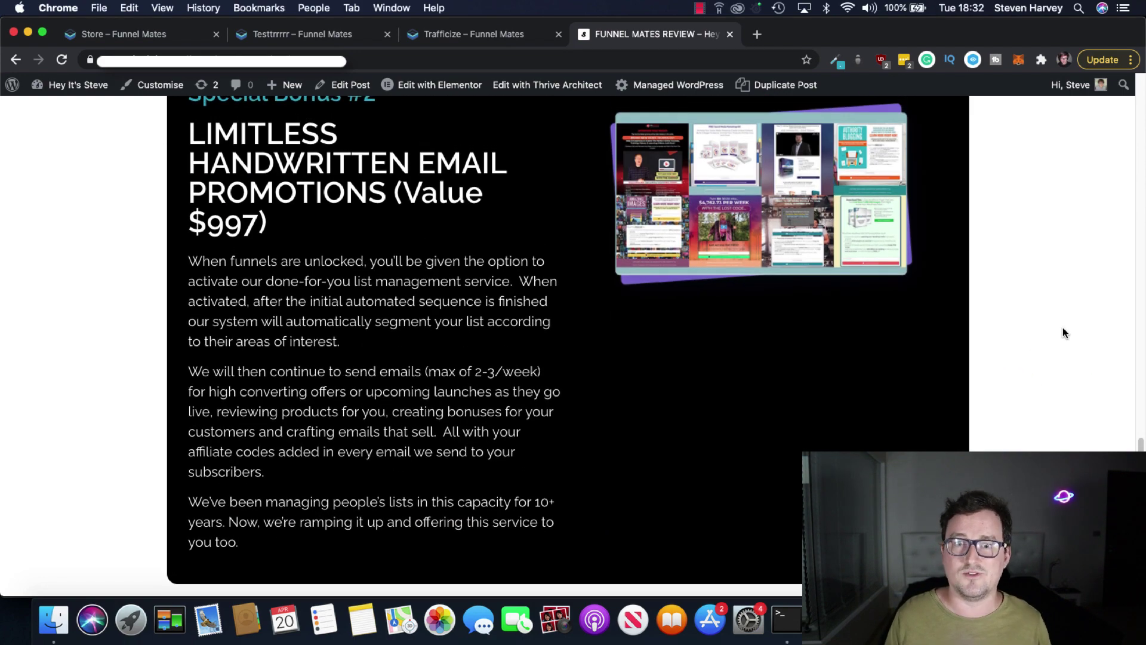
pyautogui.scroll(-1, 1060, 333)
pyautogui.scroll(-4, 1058, 328)
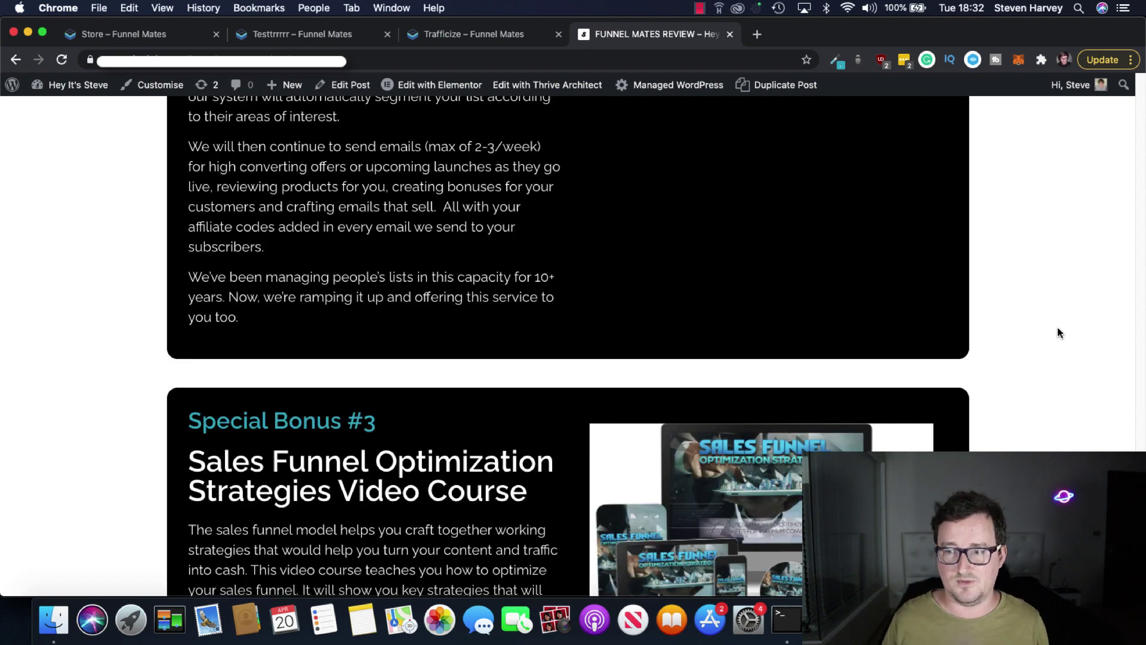
# Scroll through Special Bonuses #3 to #6, then return to the OTO3 Agency ($67 one-time) terms
pyautogui.scroll(-5, 1057, 332)
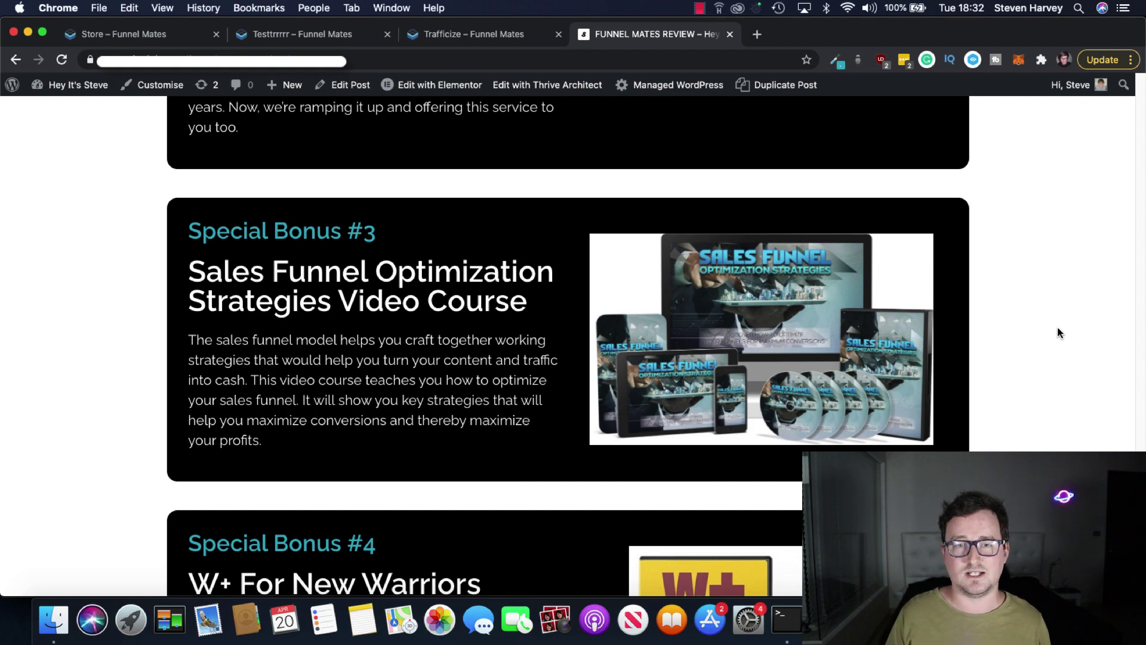
pyautogui.scroll(-15, 1058, 332)
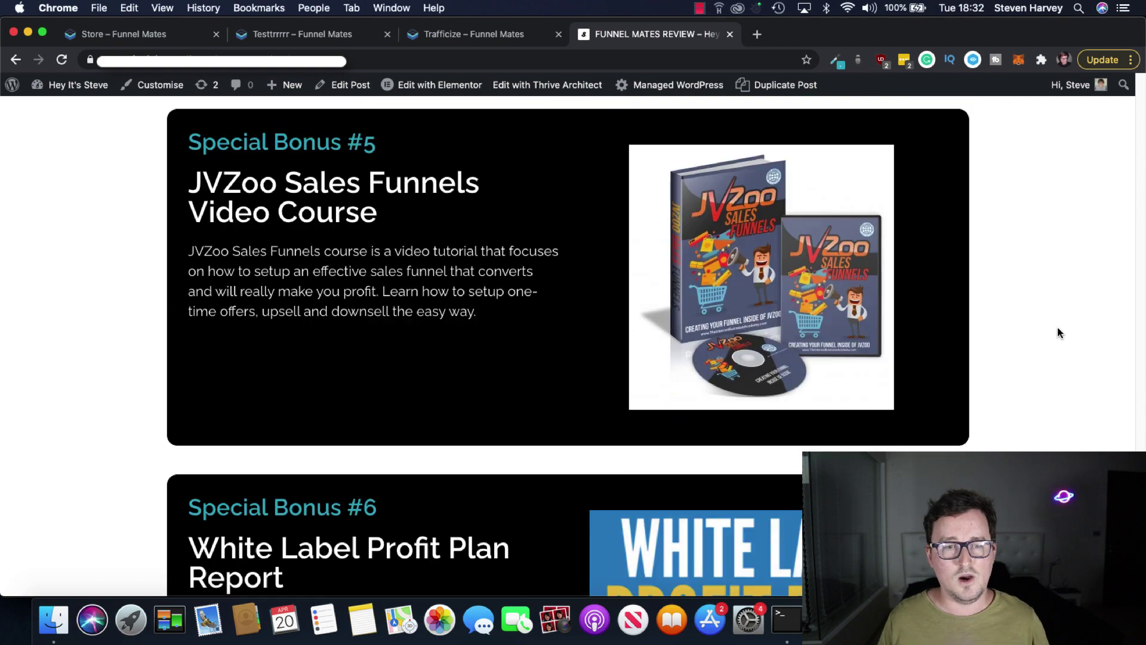
pyautogui.scroll(-5, 1057, 333)
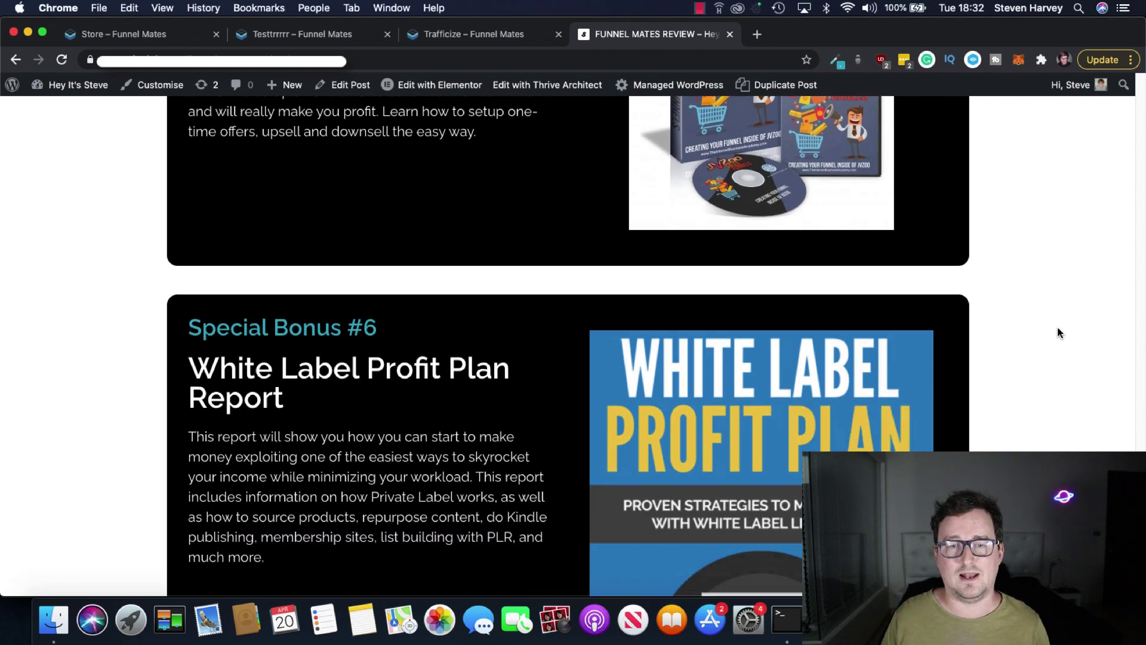
pyautogui.scroll(-10, 1057, 332)
pyautogui.scroll(-3, 1058, 332)
pyautogui.scroll(13, 1058, 333)
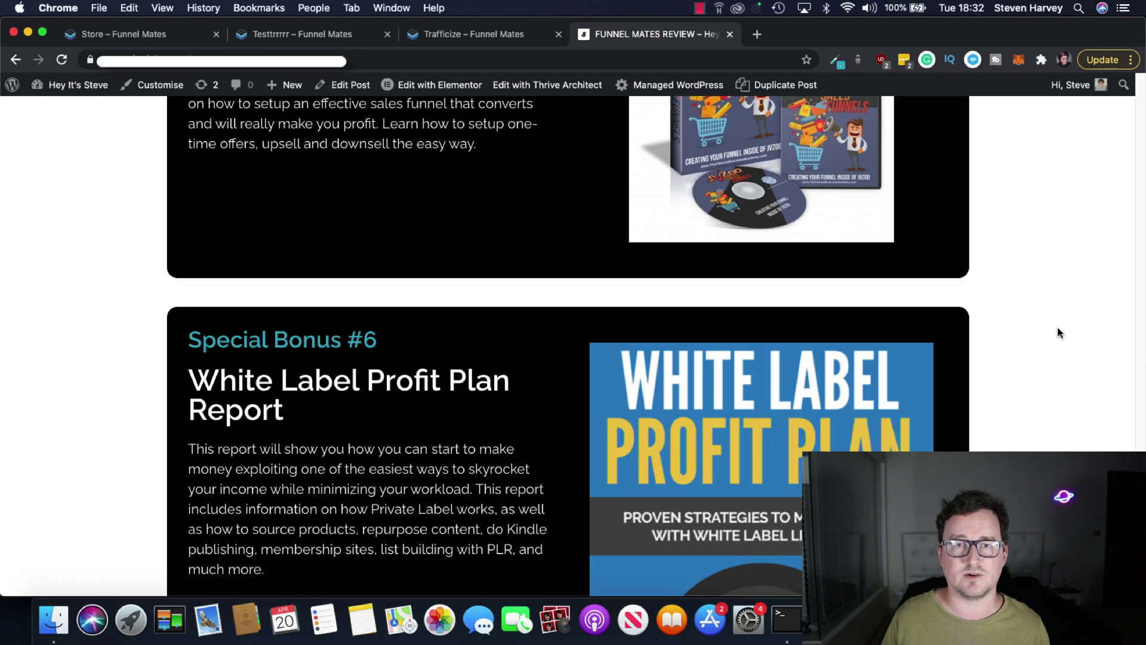
pyautogui.scroll(20, 1057, 328)
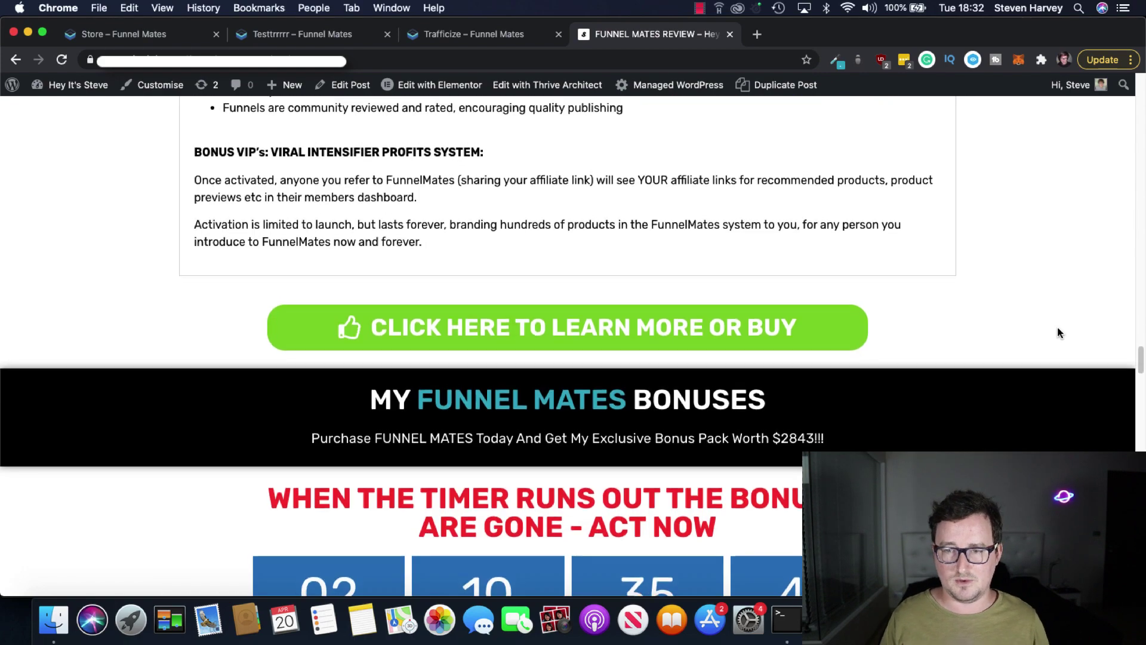
pyautogui.scroll(15, 1057, 328)
pyautogui.scroll(-3, 1059, 330)
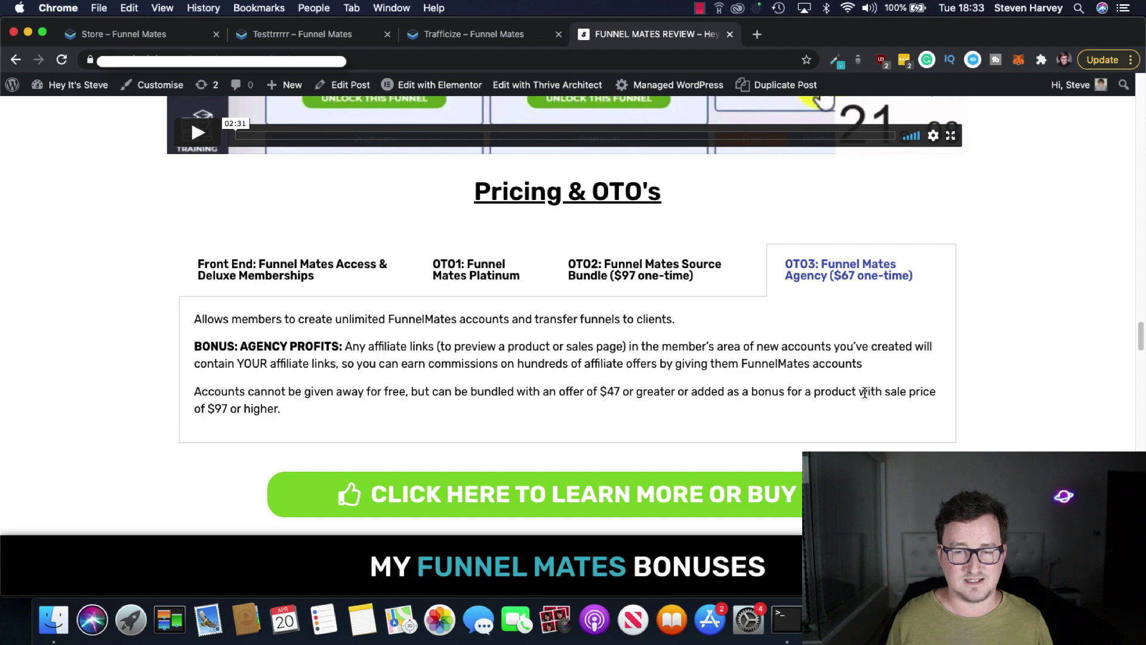
# Scroll down to the $2843 'My Funnel Mates Bonuses' pack and its countdown timer
pyautogui.scroll(-8, 1077, 331)
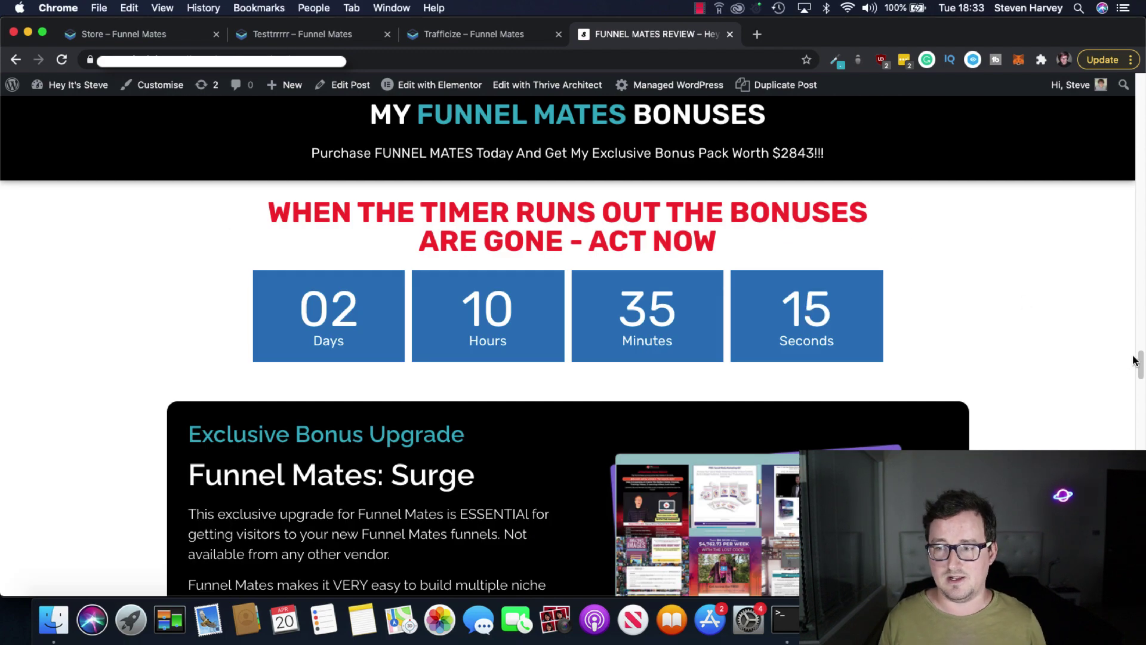
# Return to the page top headed 'The First And Only Funnel Builder That PAYS YOU To Use It!'
pyautogui.moveTo(1139, 362); pyautogui.dragTo(1140, 90)
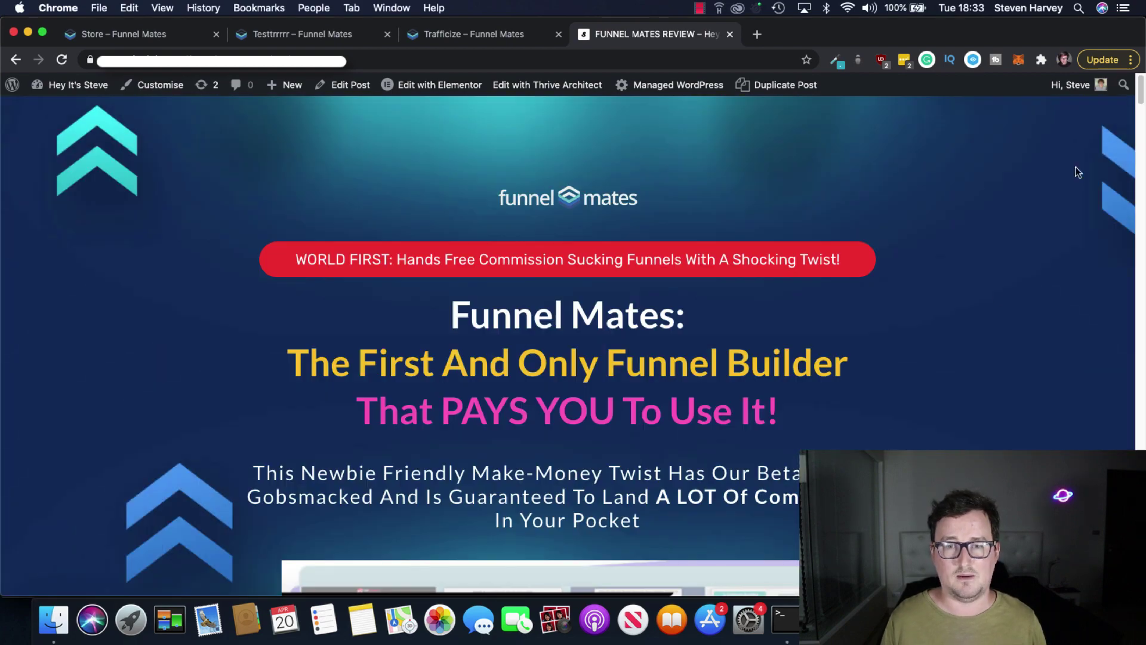